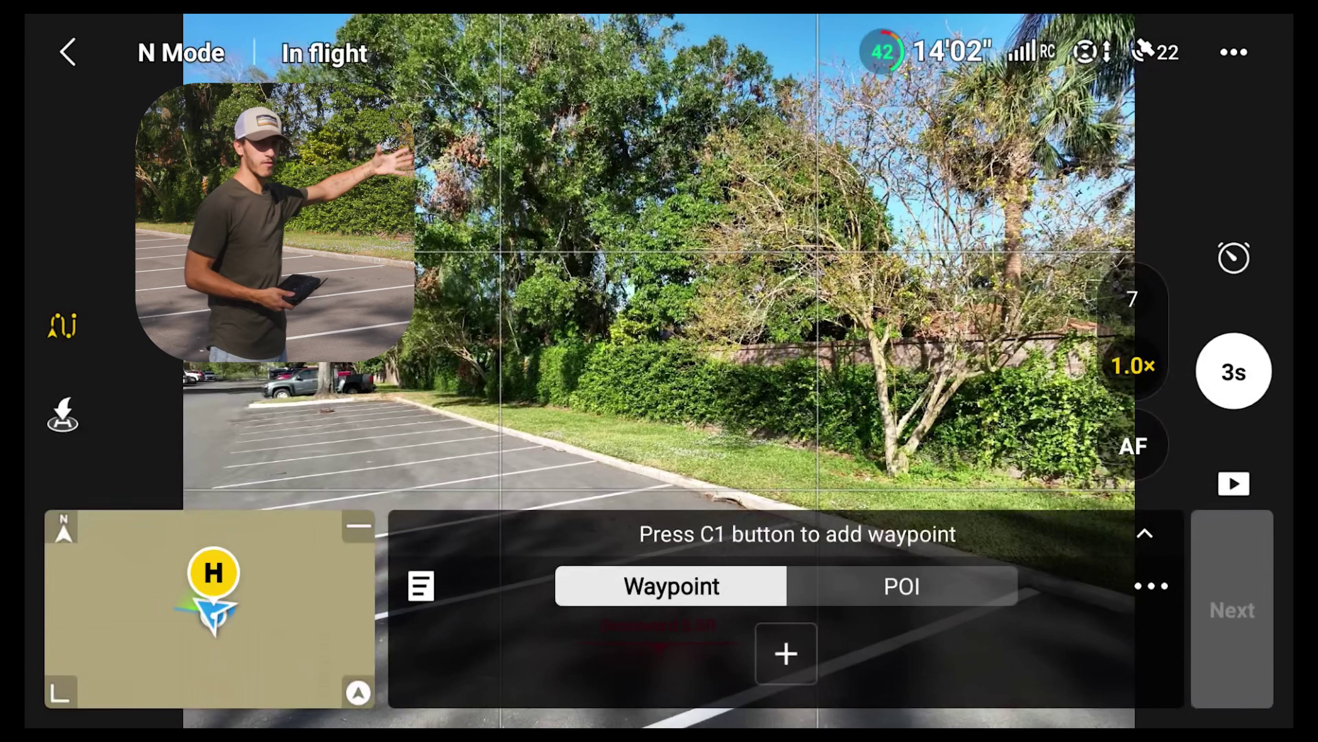
- Add waypoints 1 and 2 at the drone's position in the DJI Fly Waypoint panel
click(786, 653)
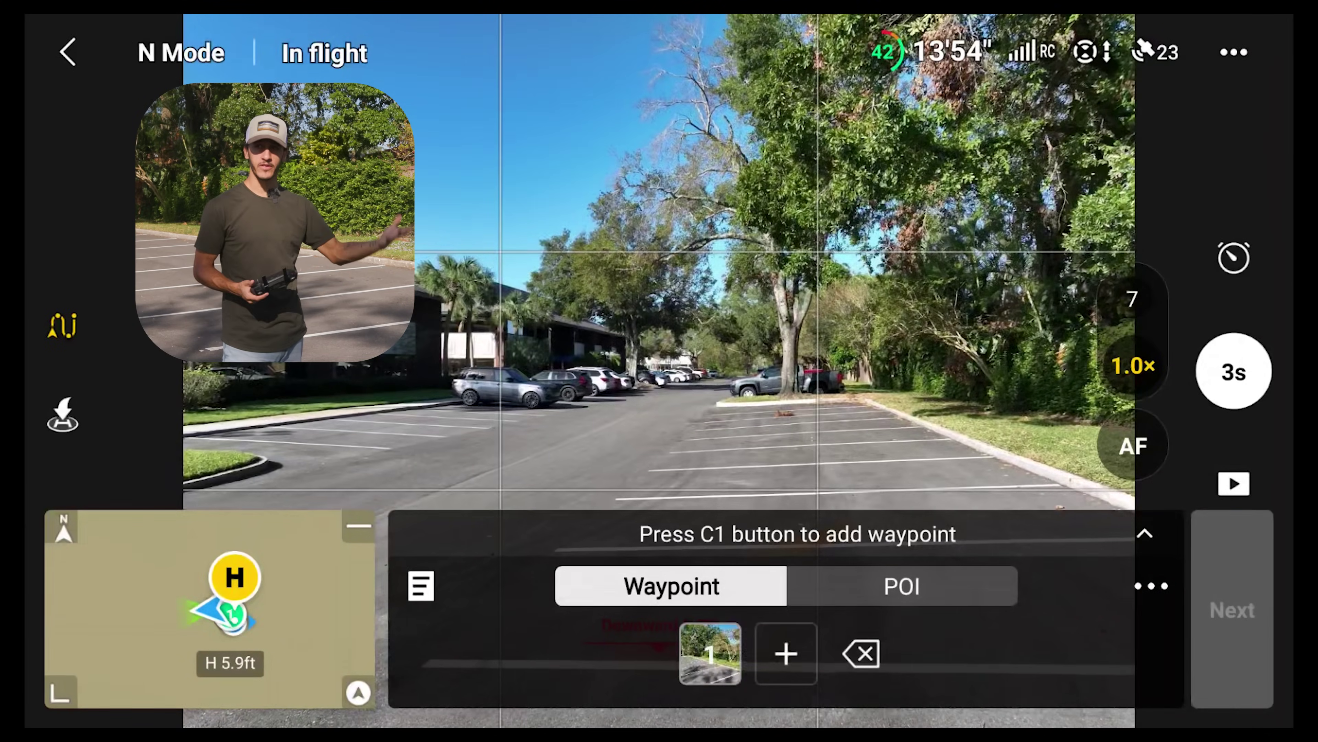
click(787, 654)
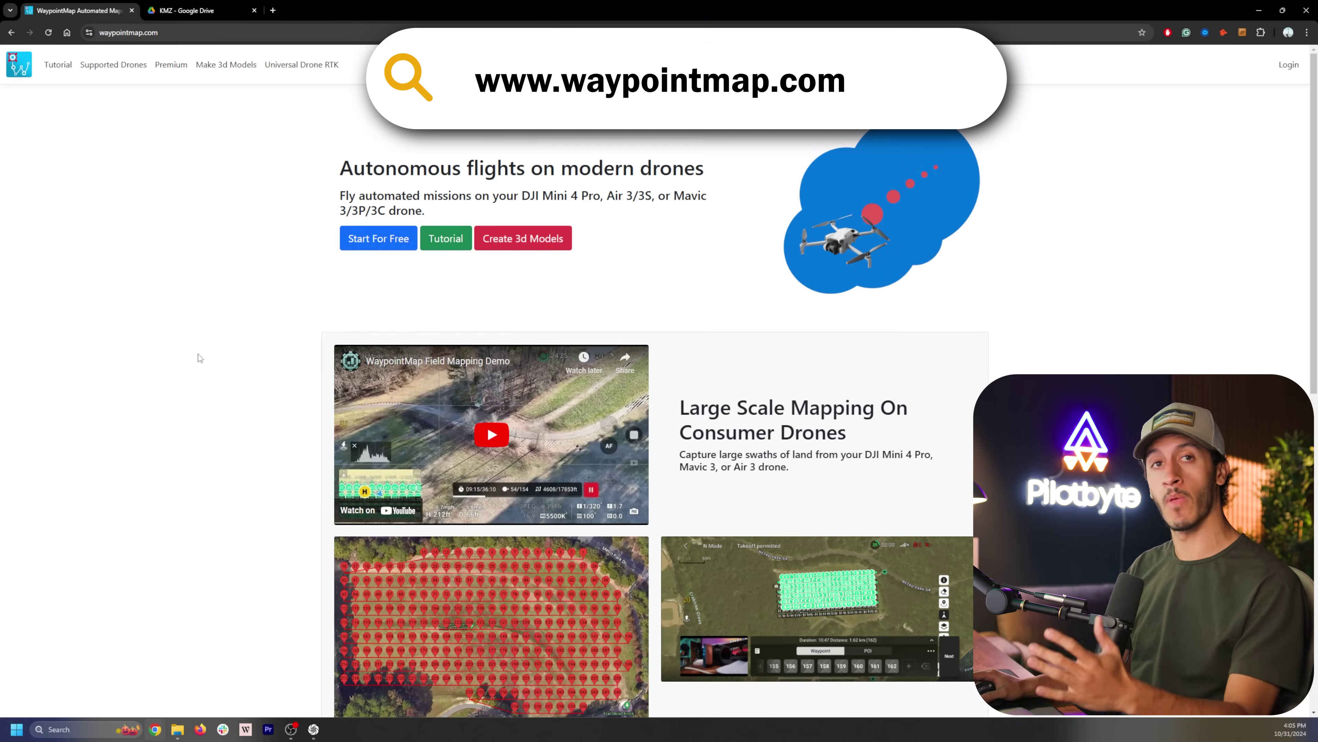
- Log in to WaypointMap with the saved account details and start a new flight plan with Create
click(1289, 64)
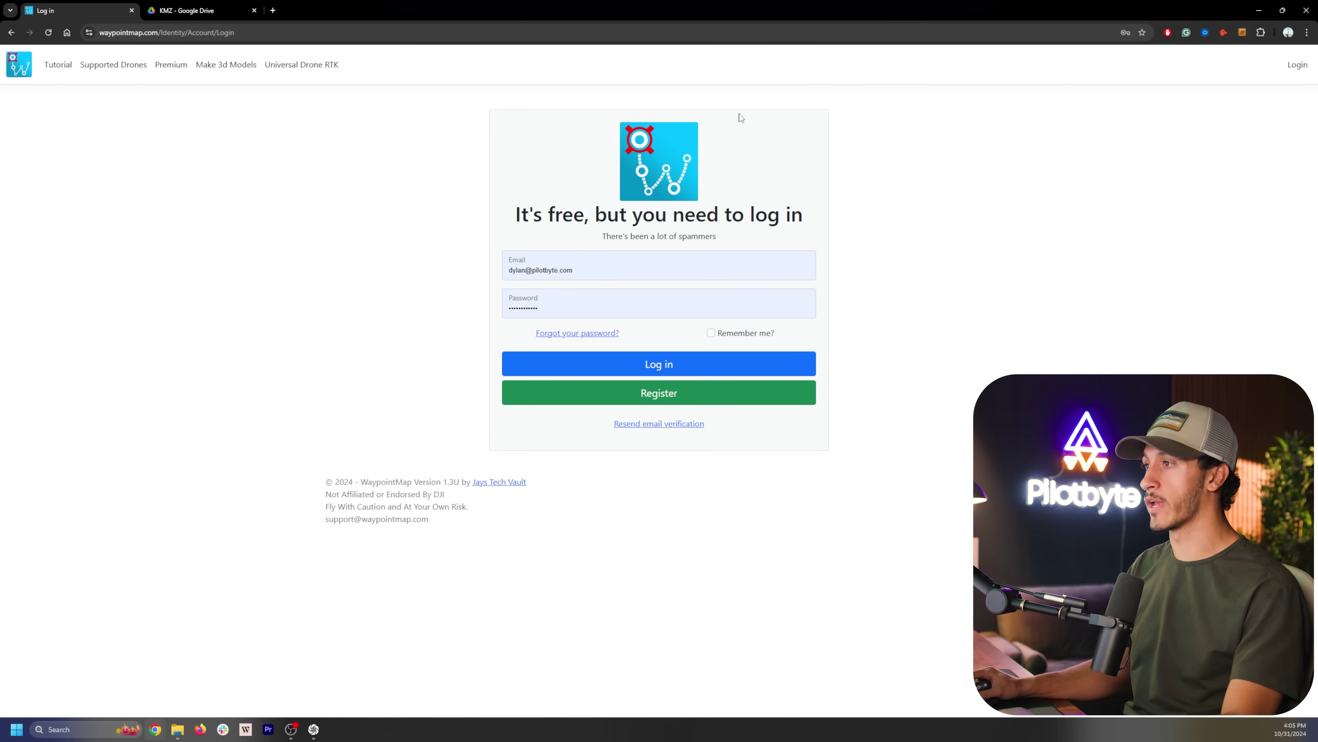
click(594, 365)
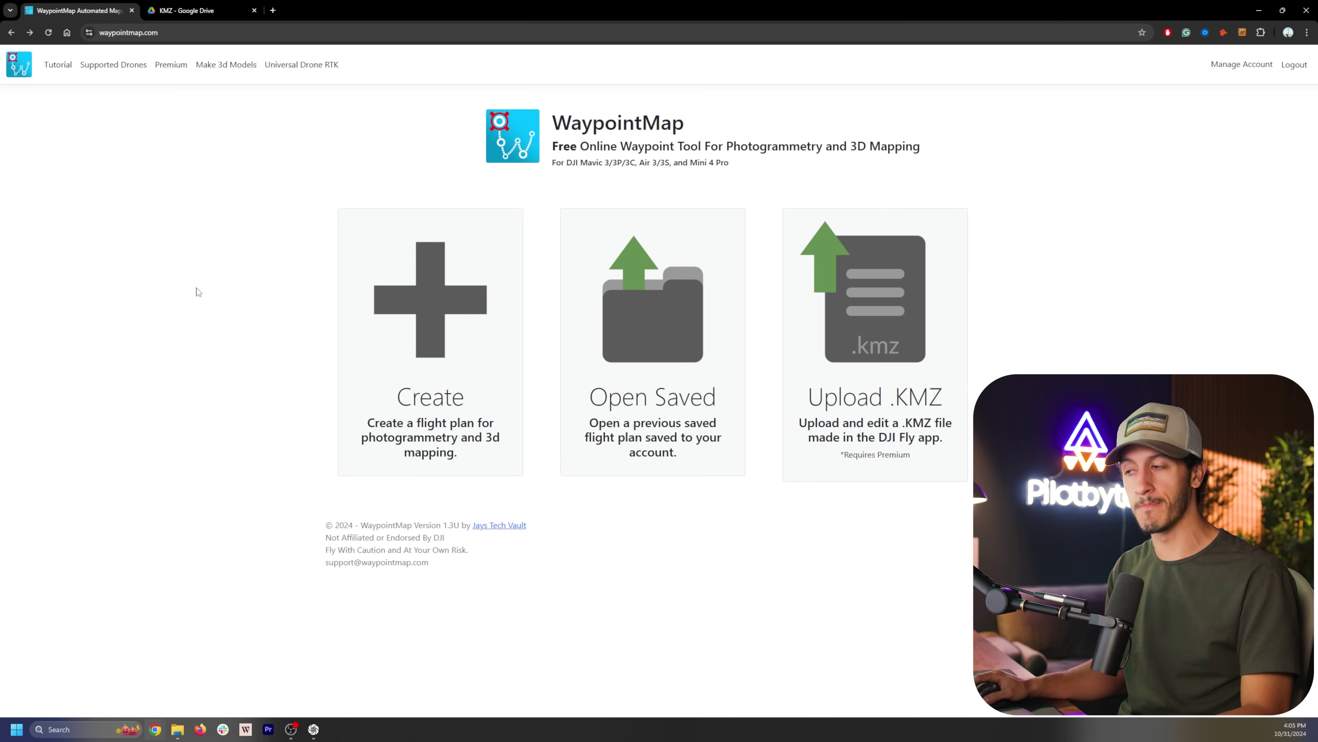
click(379, 325)
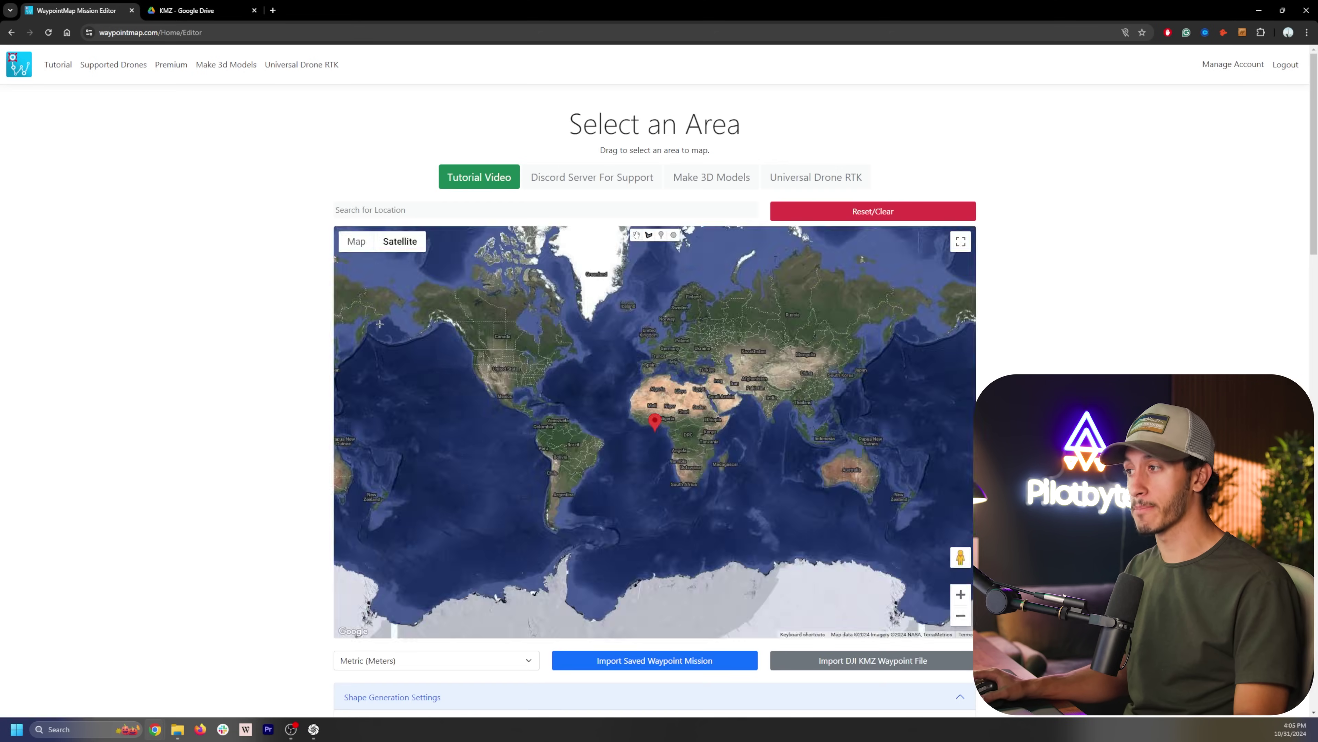
- Zoom the world map and search for the Tampa, FL site address
scroll(237, 241, down, 2)
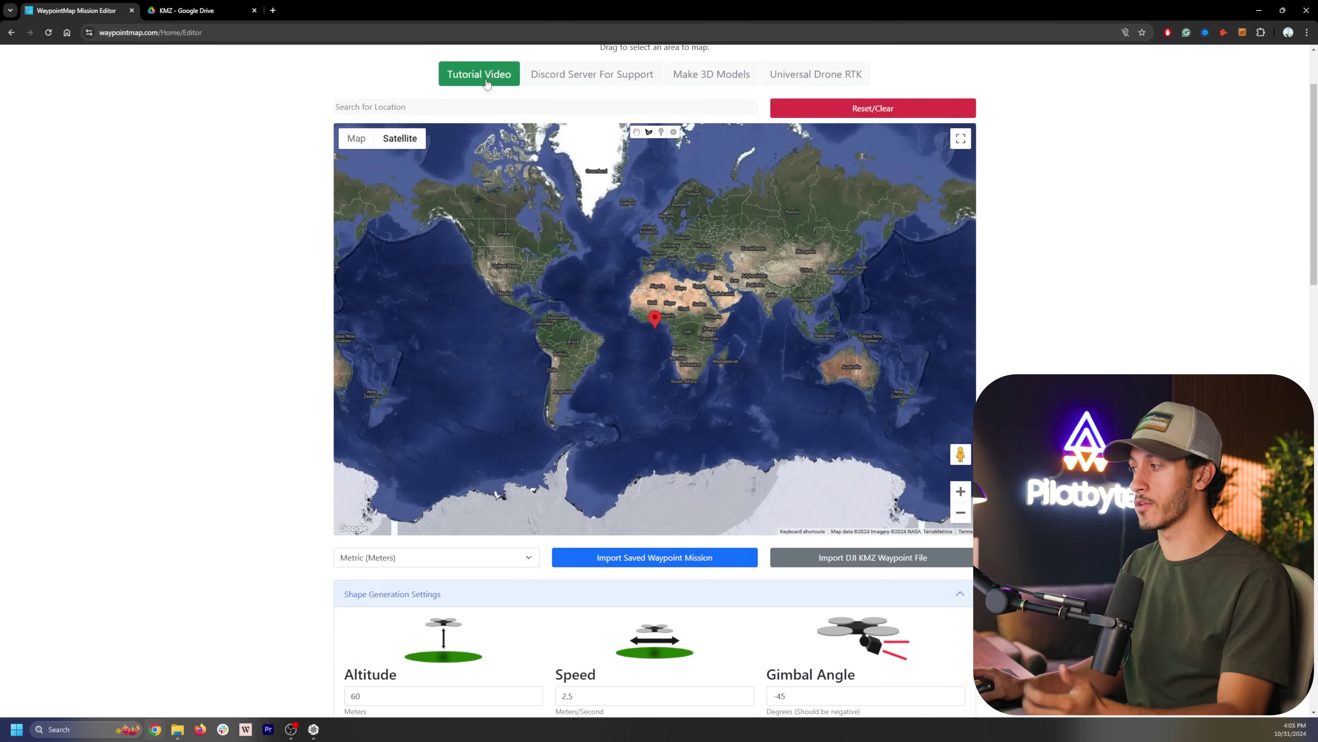
click(960, 491)
click(960, 491)
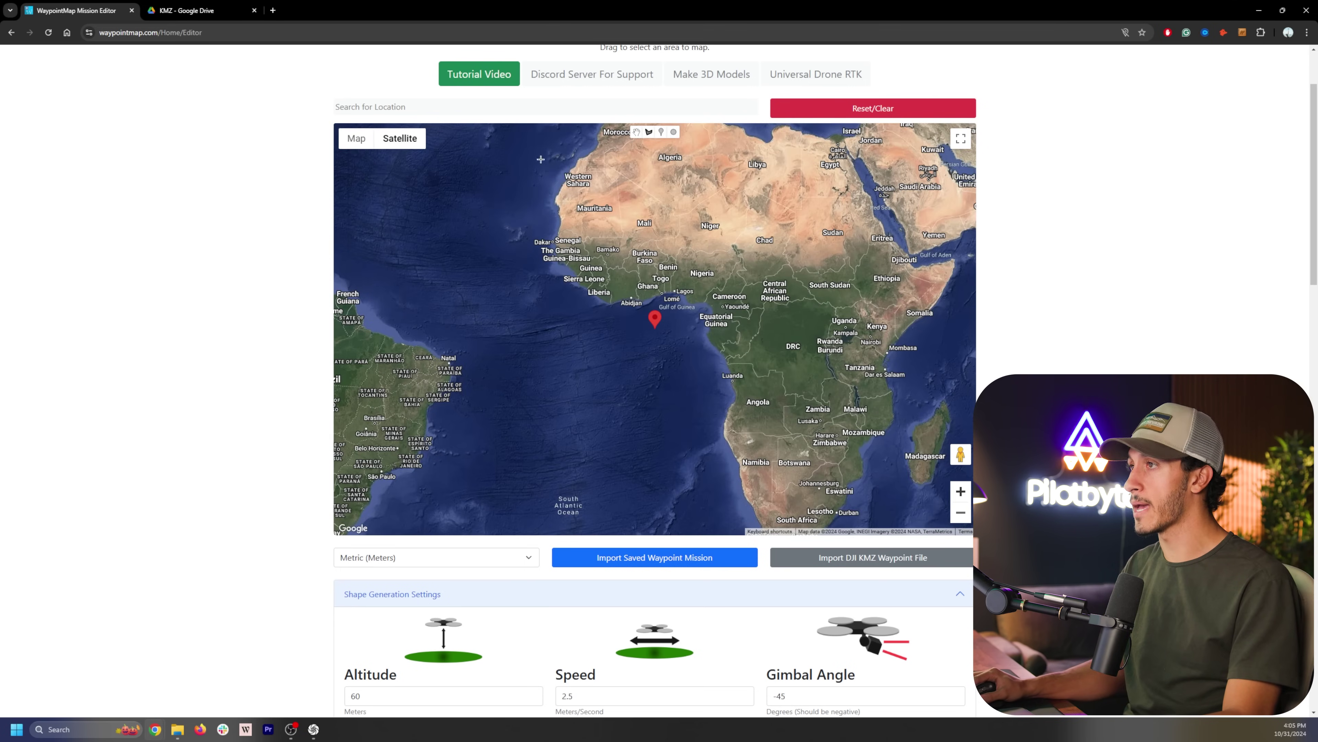
click(409, 104)
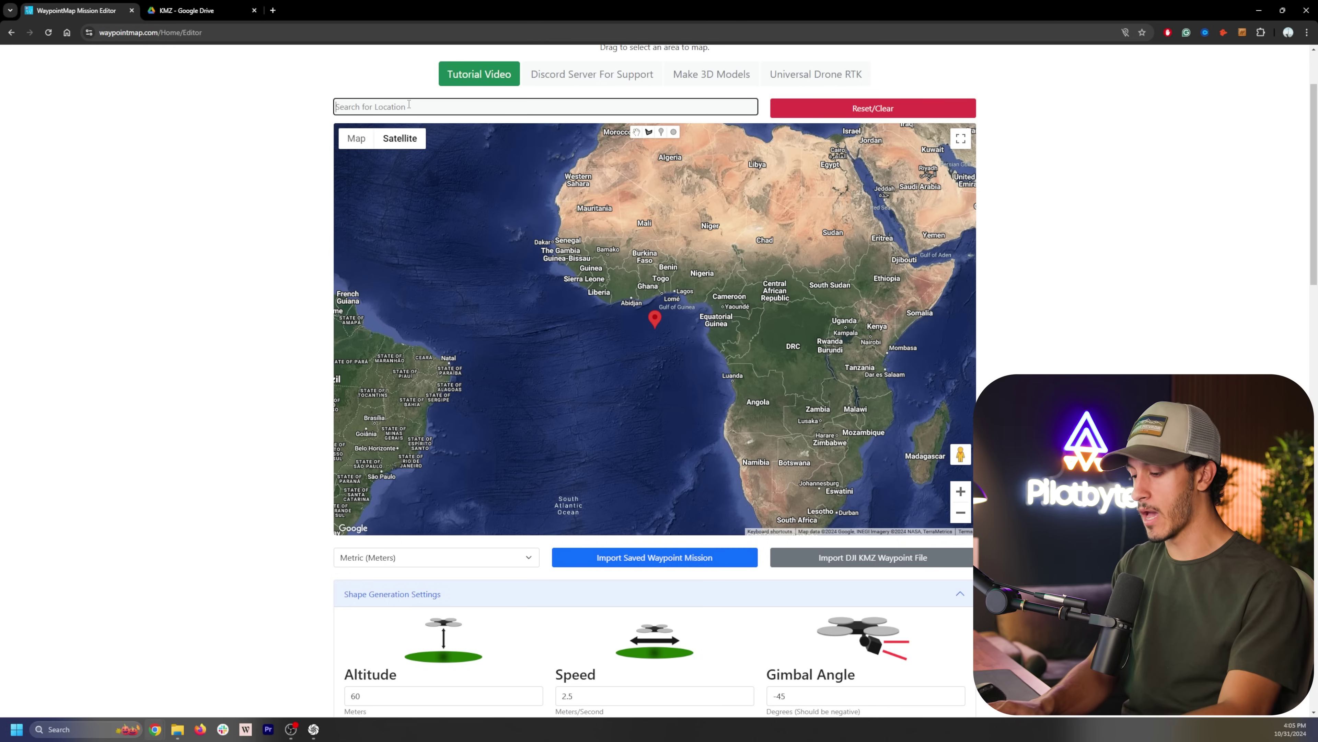
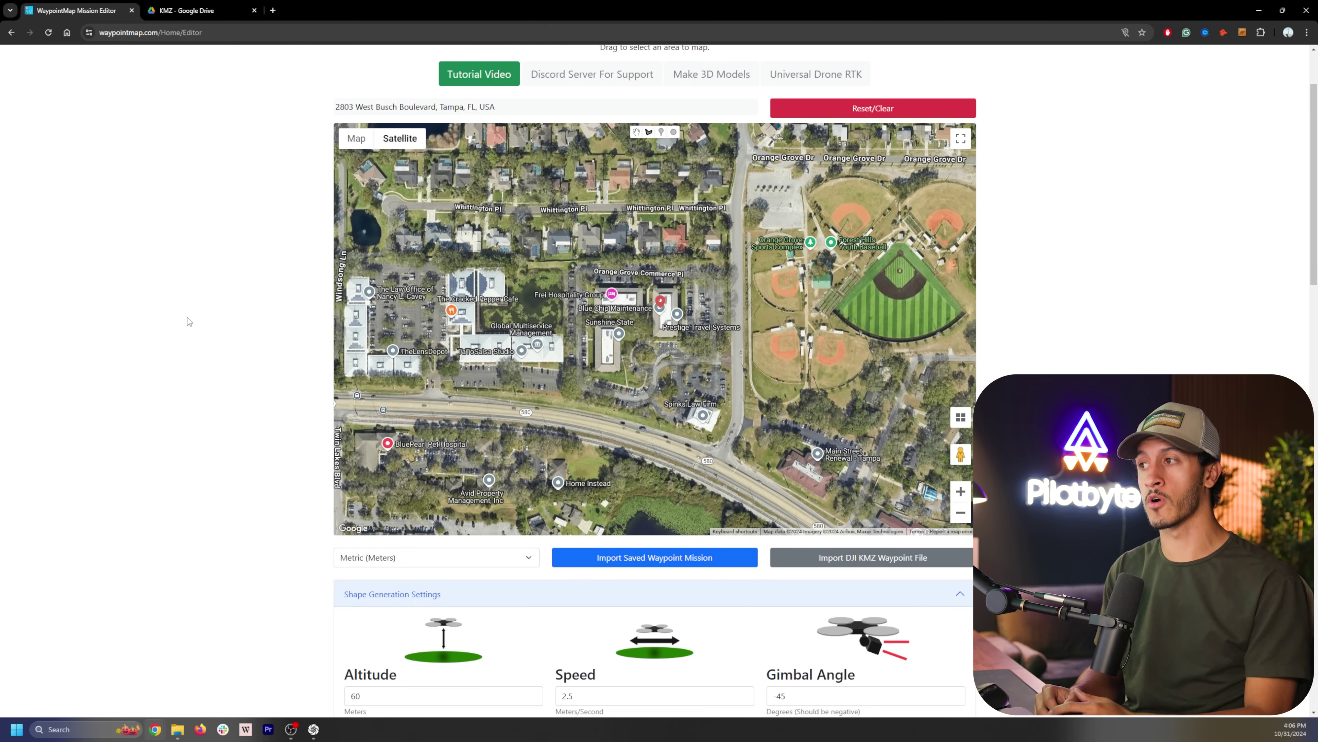
- Outline the block north of the highway as a closed five-corner mapping polygon
click(564, 260)
click(726, 259)
click(733, 421)
click(714, 440)
click(564, 402)
click(564, 261)
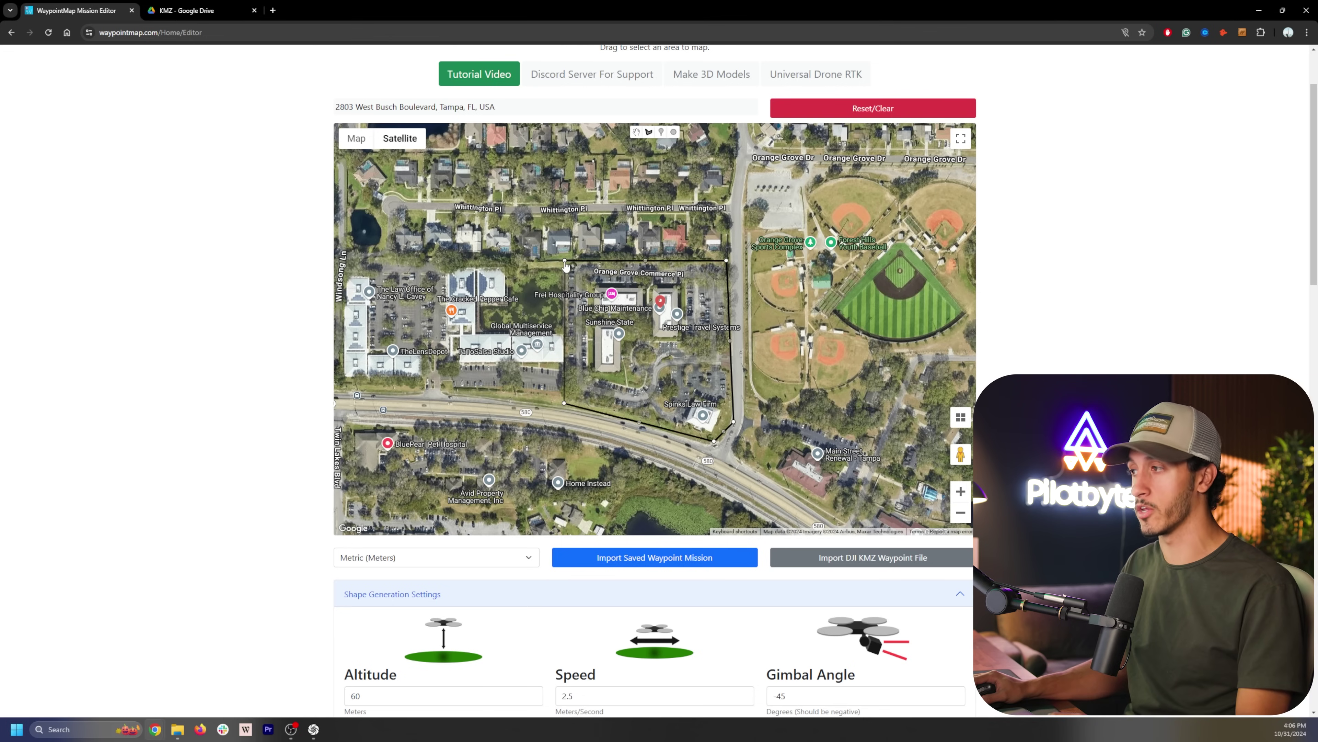
click(566, 265)
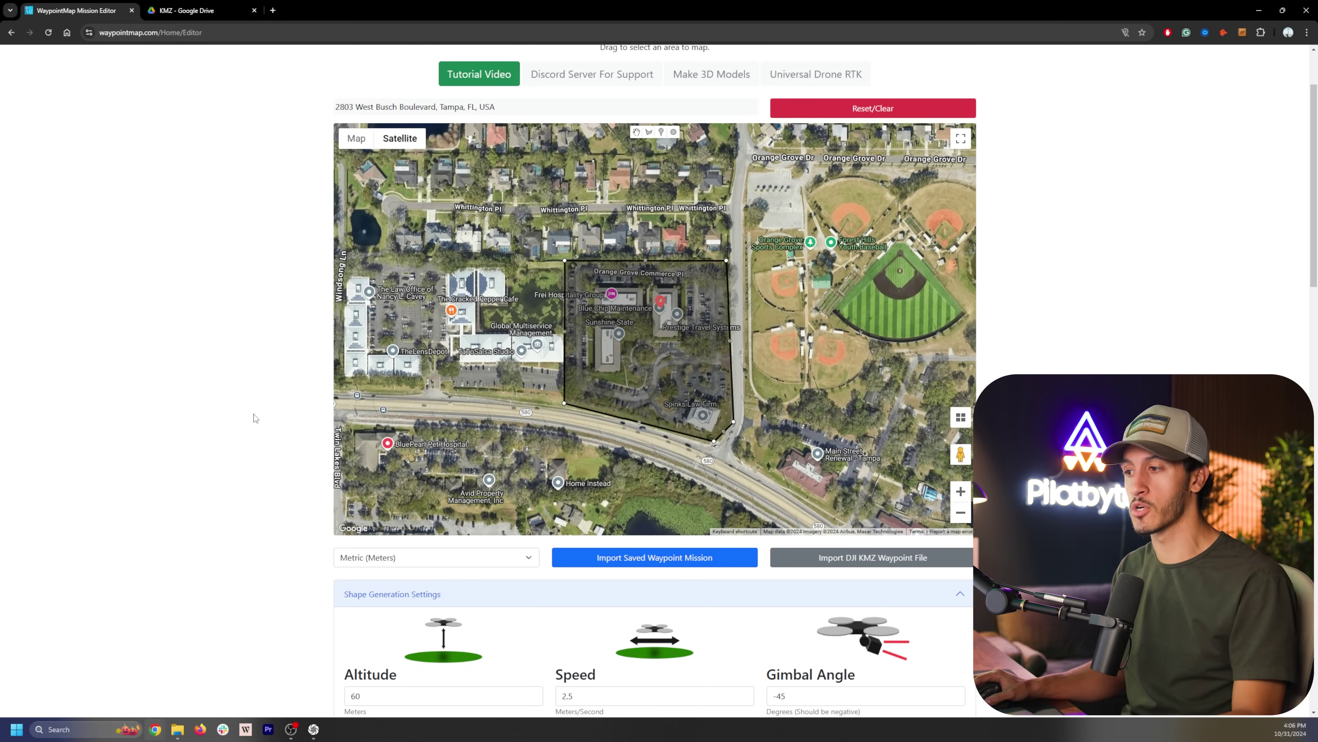
scroll(260, 415, down, 3)
- Set units to Imperial (Feet), altitude to 180 ft and gimbal angle to -90°
click(363, 353)
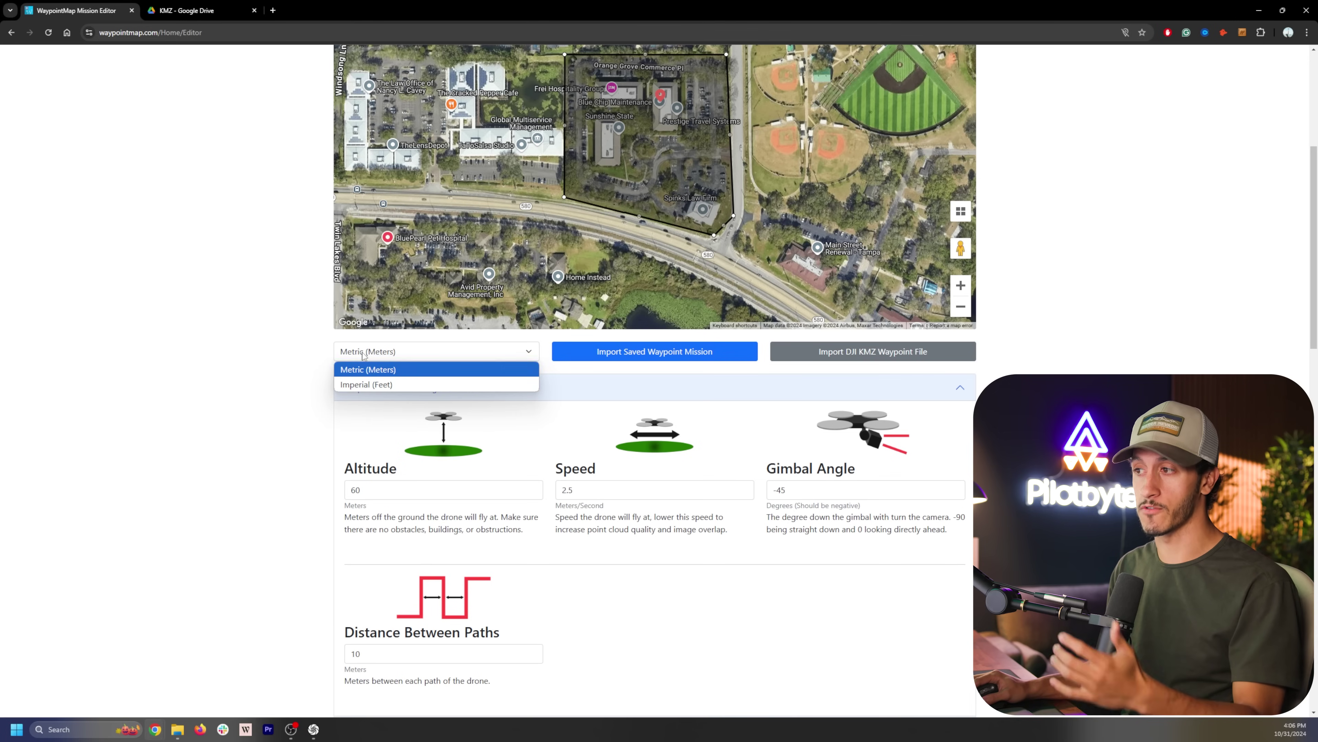
click(378, 384)
drag(373, 489, 317, 487)
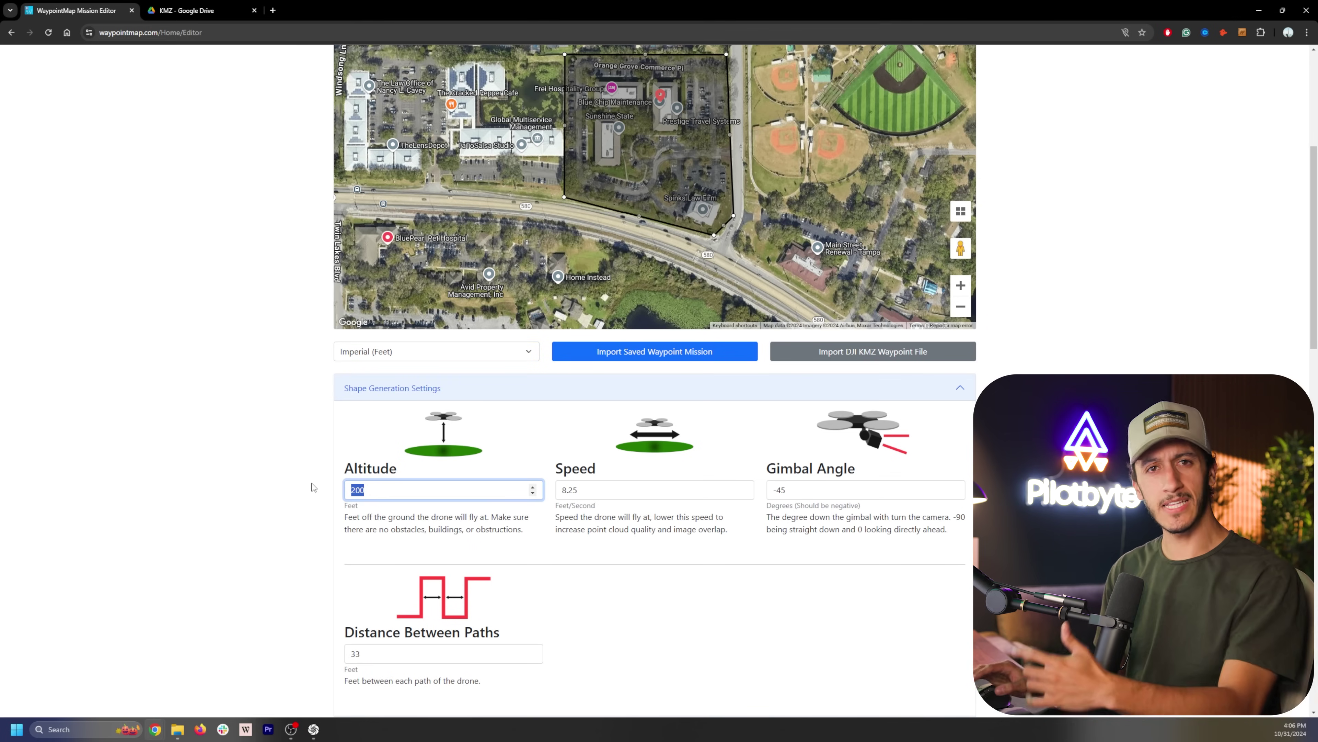
text(188)
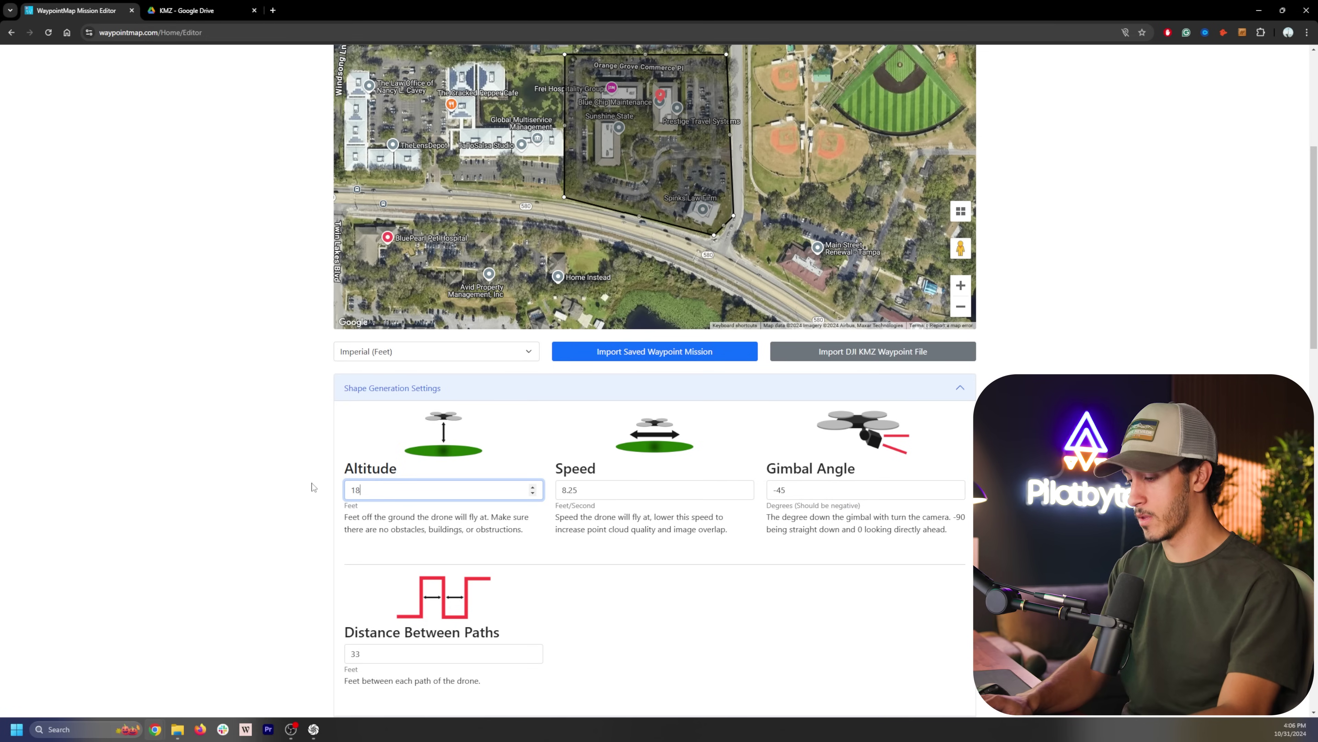
click(313, 487)
scroll(310, 484, down, 2)
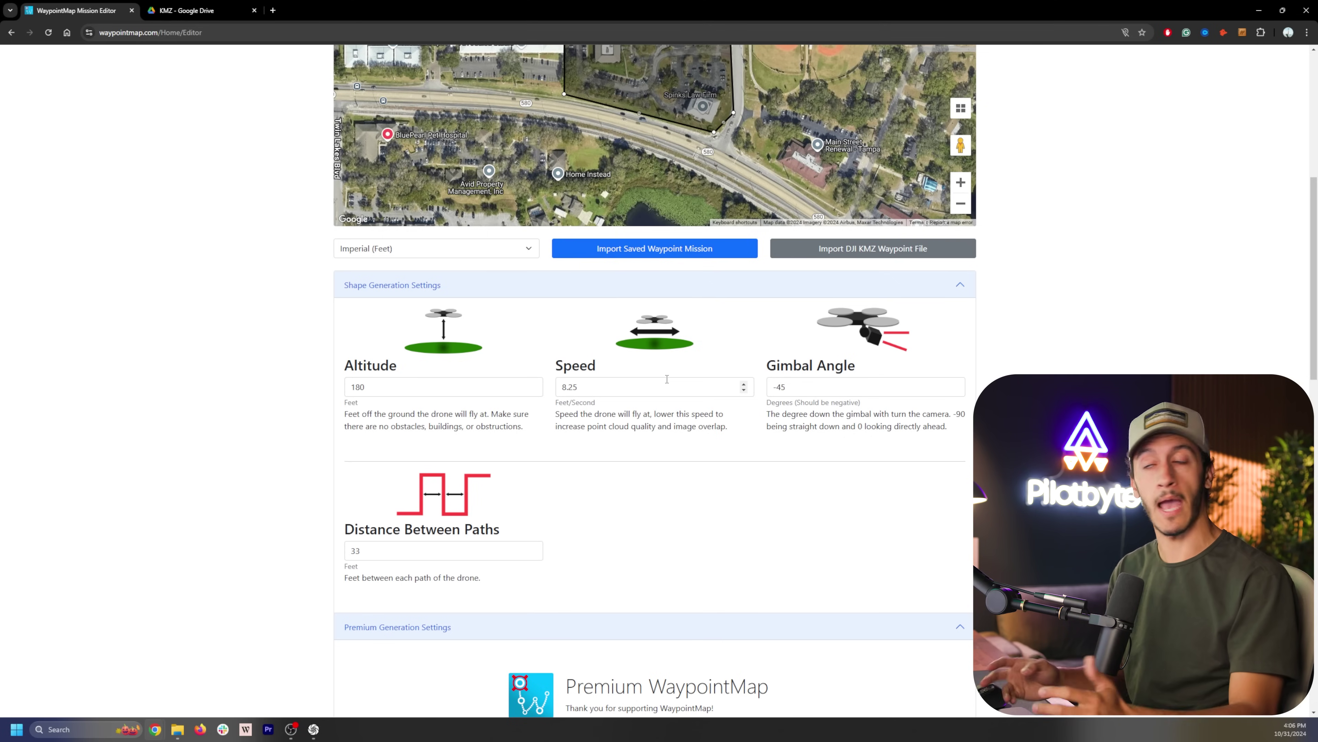
click(827, 385)
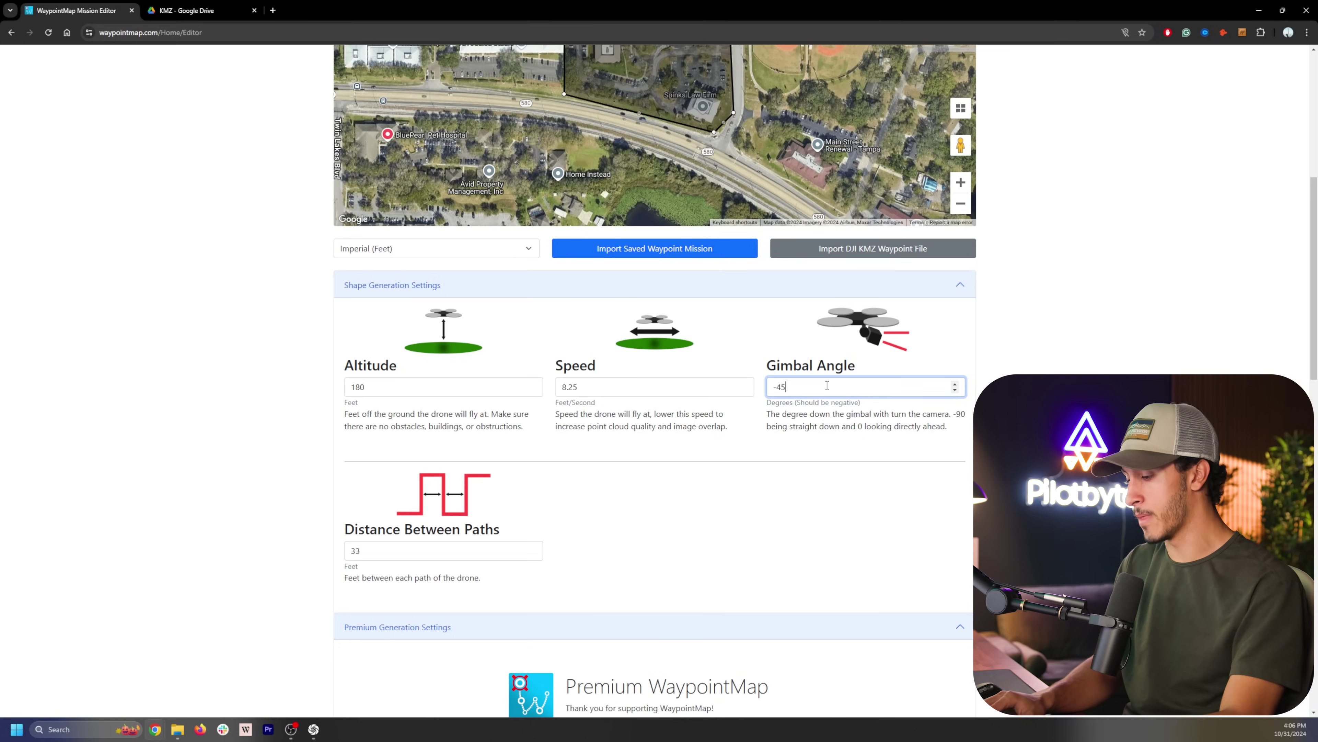
text(90)
click(825, 423)
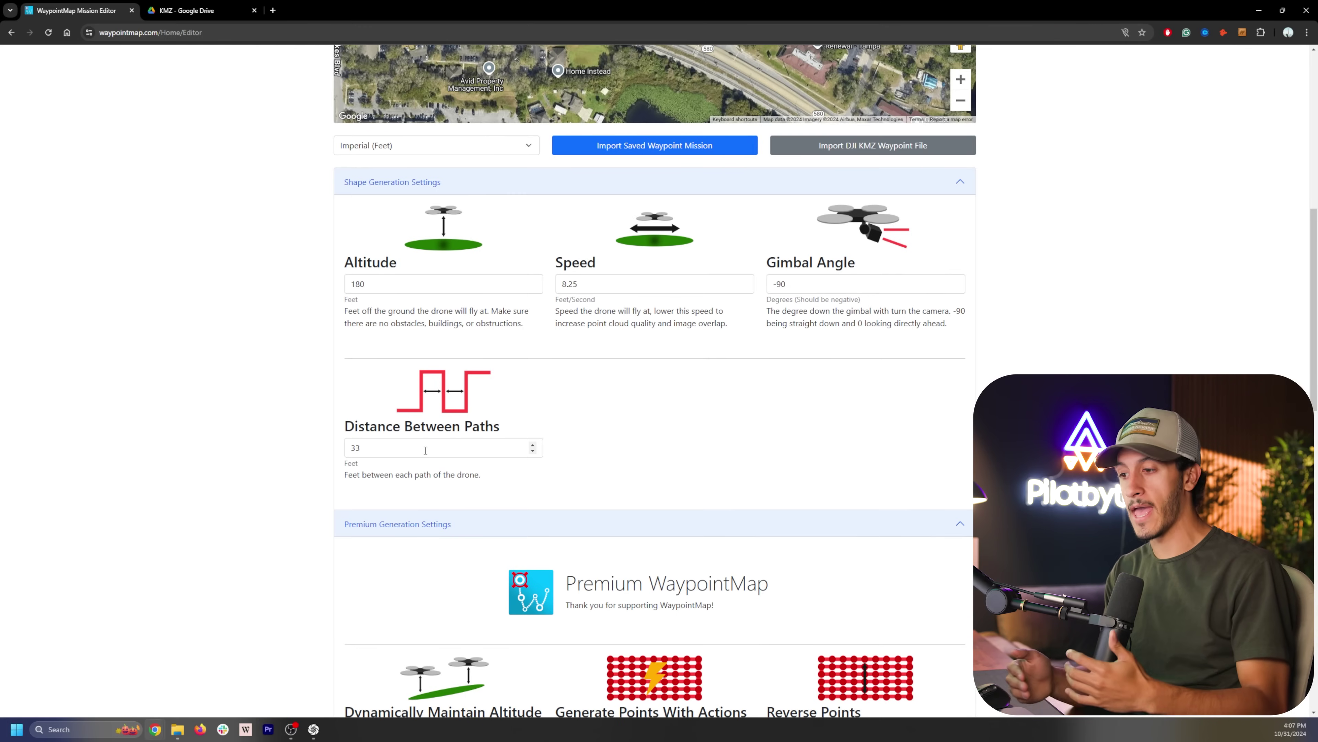
scroll(330, 370, down, 10)
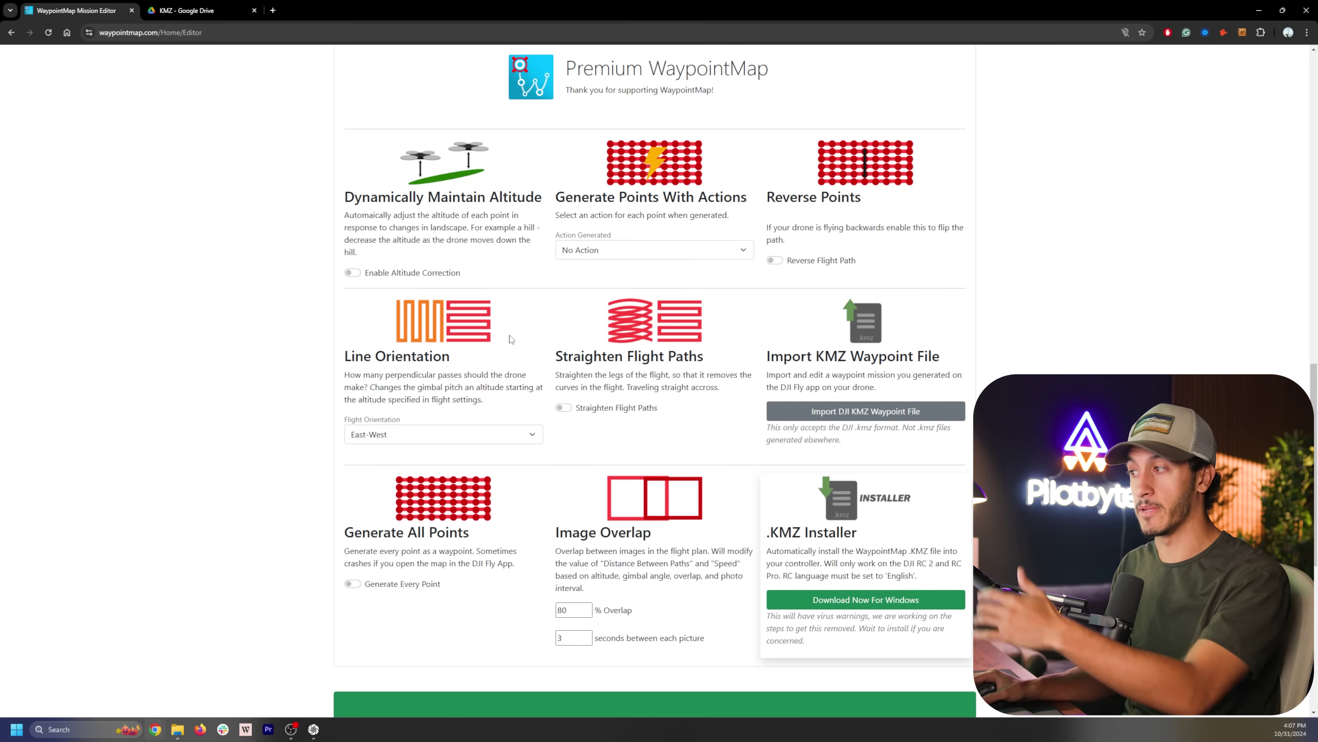
scroll(513, 335, down, 1)
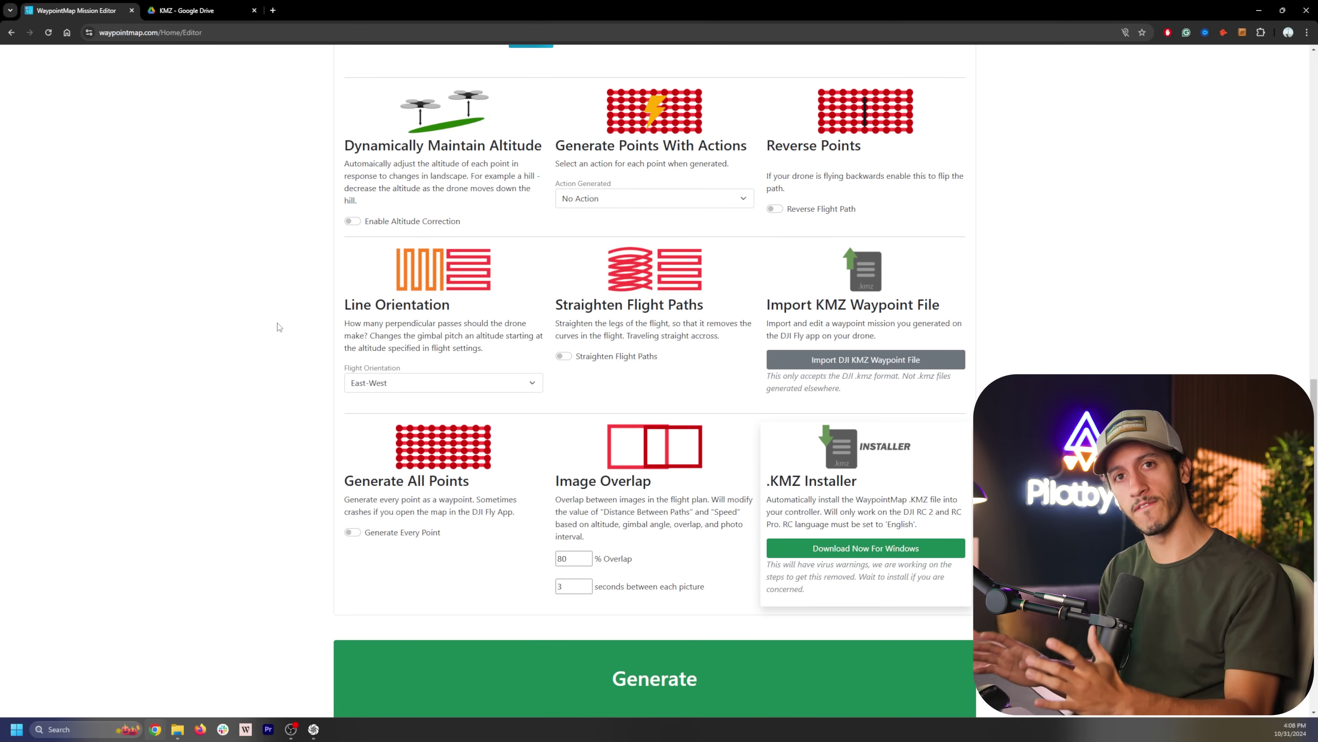
scroll(277, 327, down, 5)
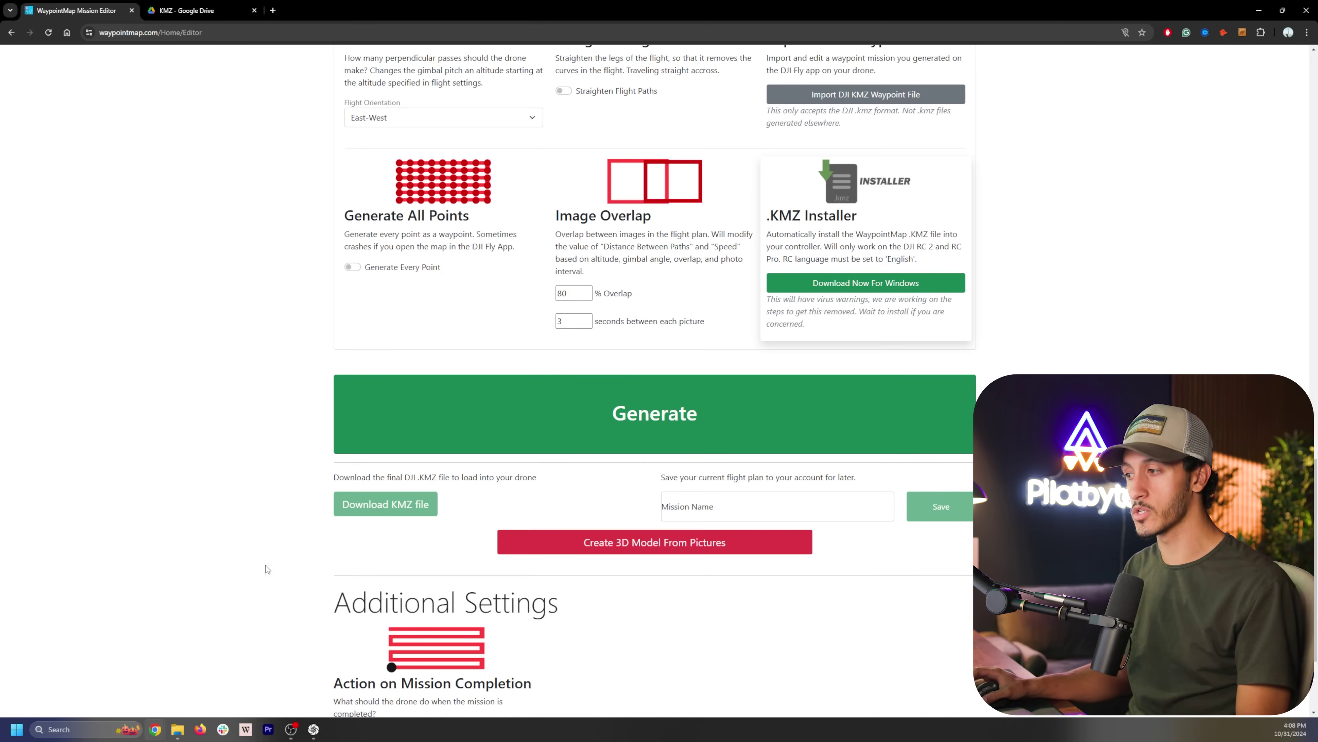
- Generate the roughly 35-waypoint grid route (2581 m, 17 minutes) and start the KMZ download
click(636, 427)
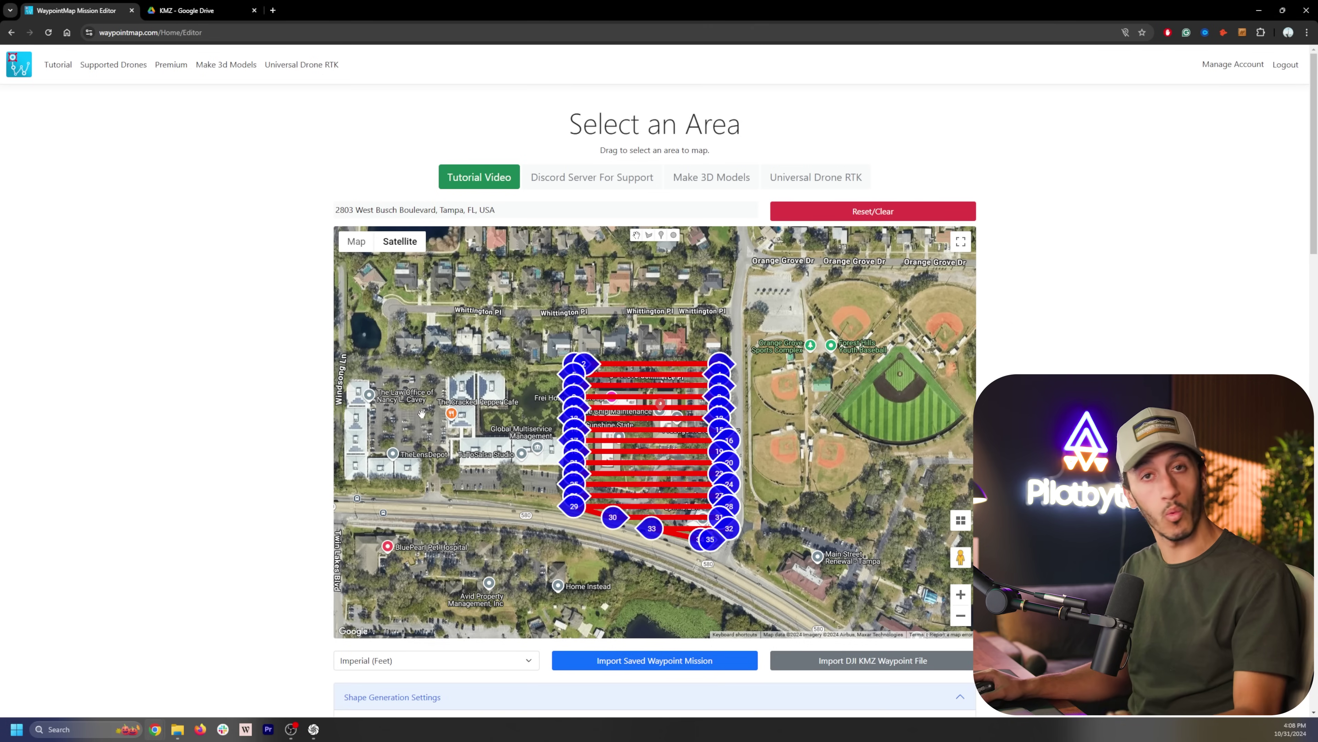
scroll(285, 434, down, 15)
scroll(285, 433, down, 4)
click(374, 378)
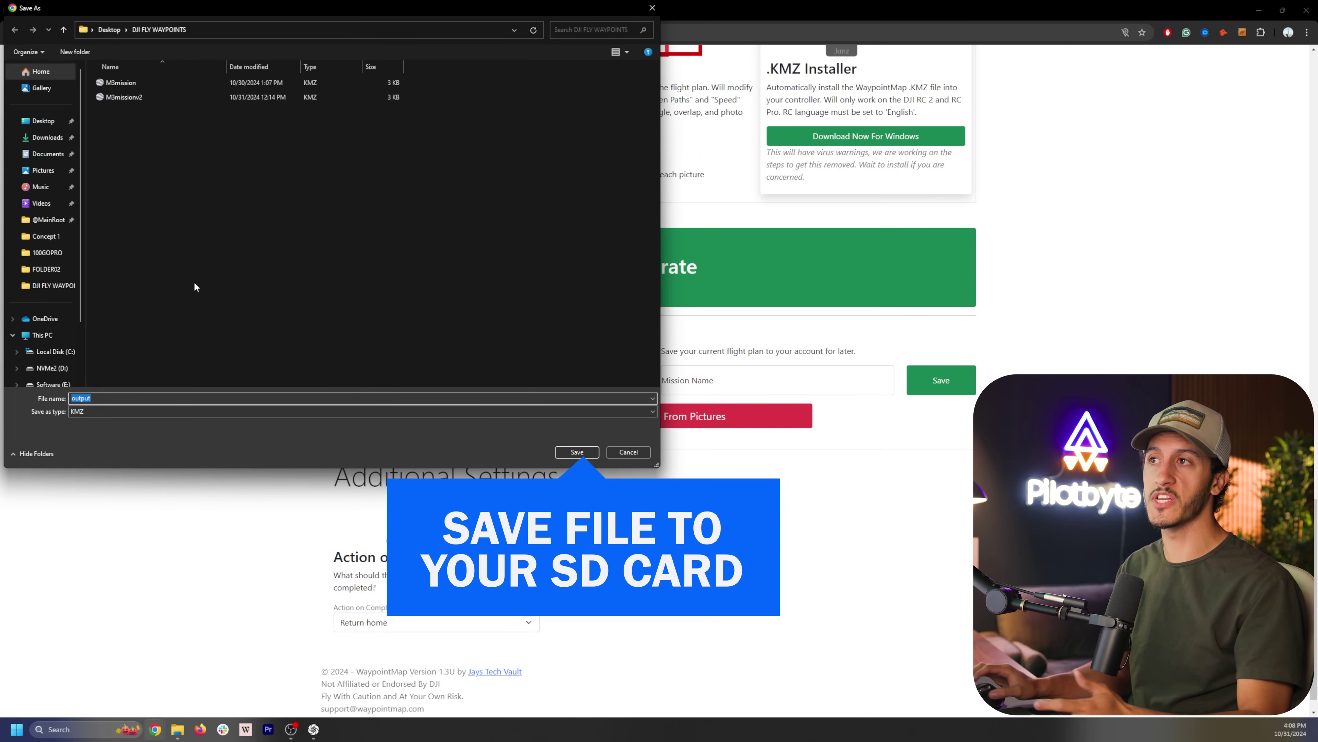
- Save the KMZ as M3mission in DJI FLY WAYPOINTS, replacing the old file, then go to Drive's KMZ folder
click(138, 84)
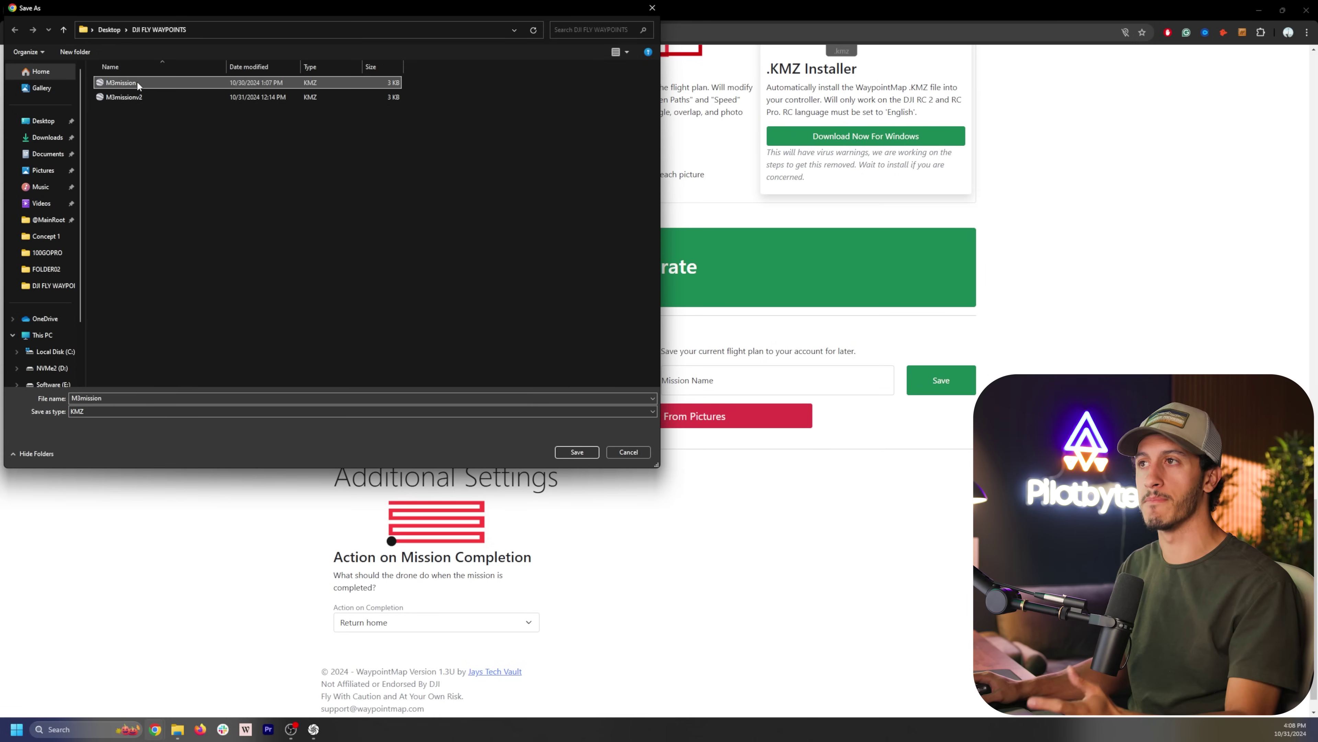
click(575, 450)
click(679, 364)
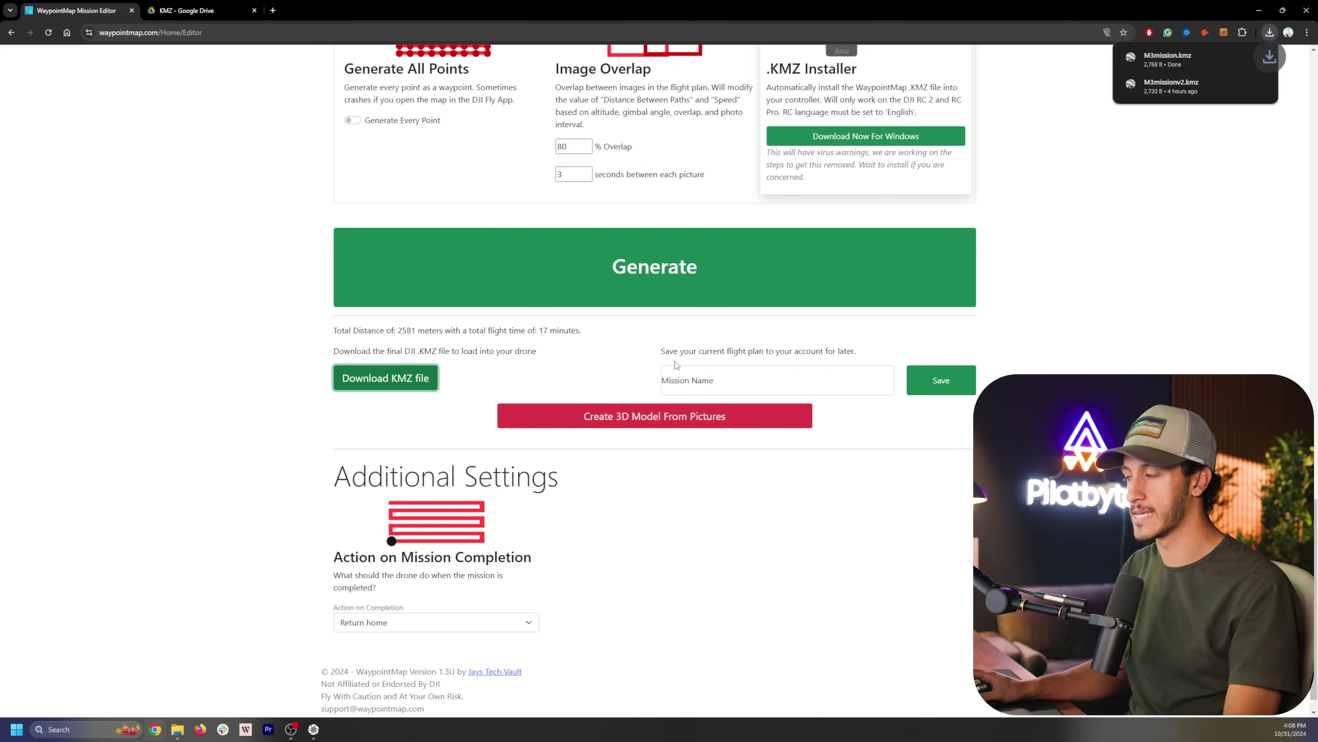
click(176, 296)
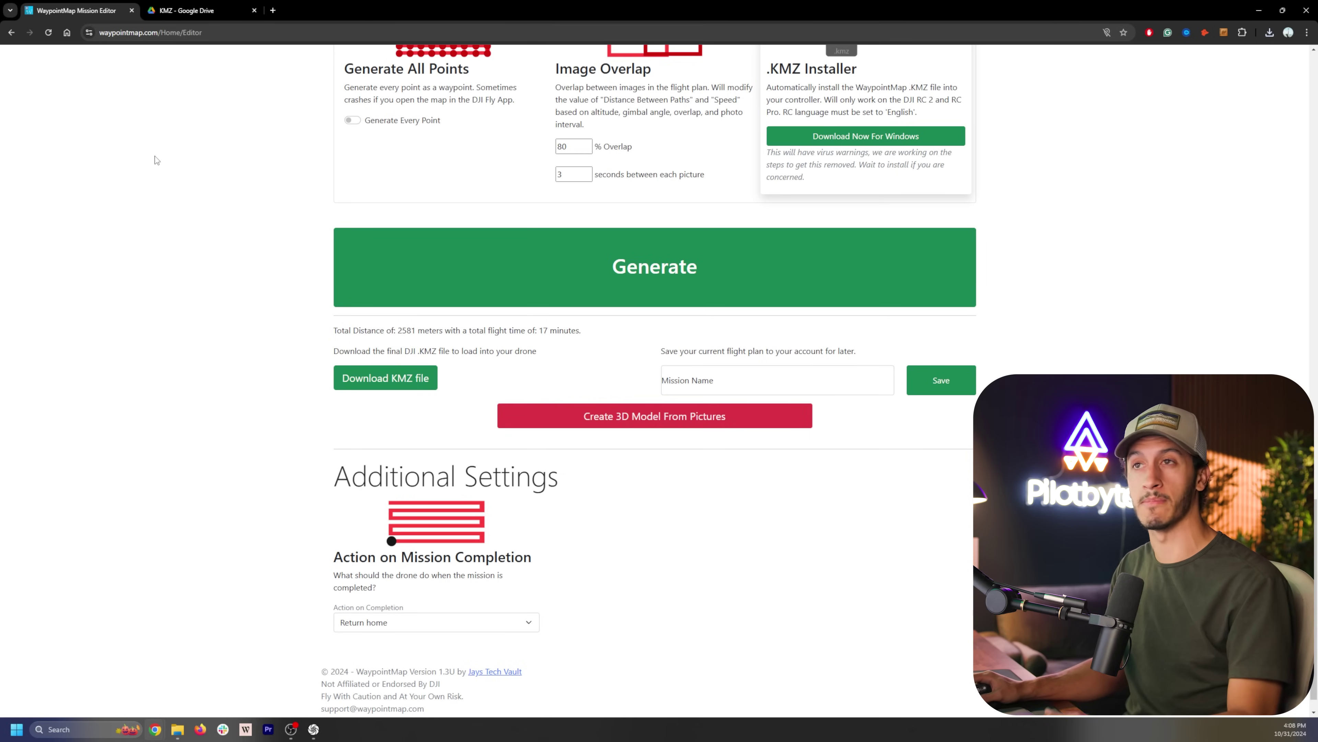
click(198, 11)
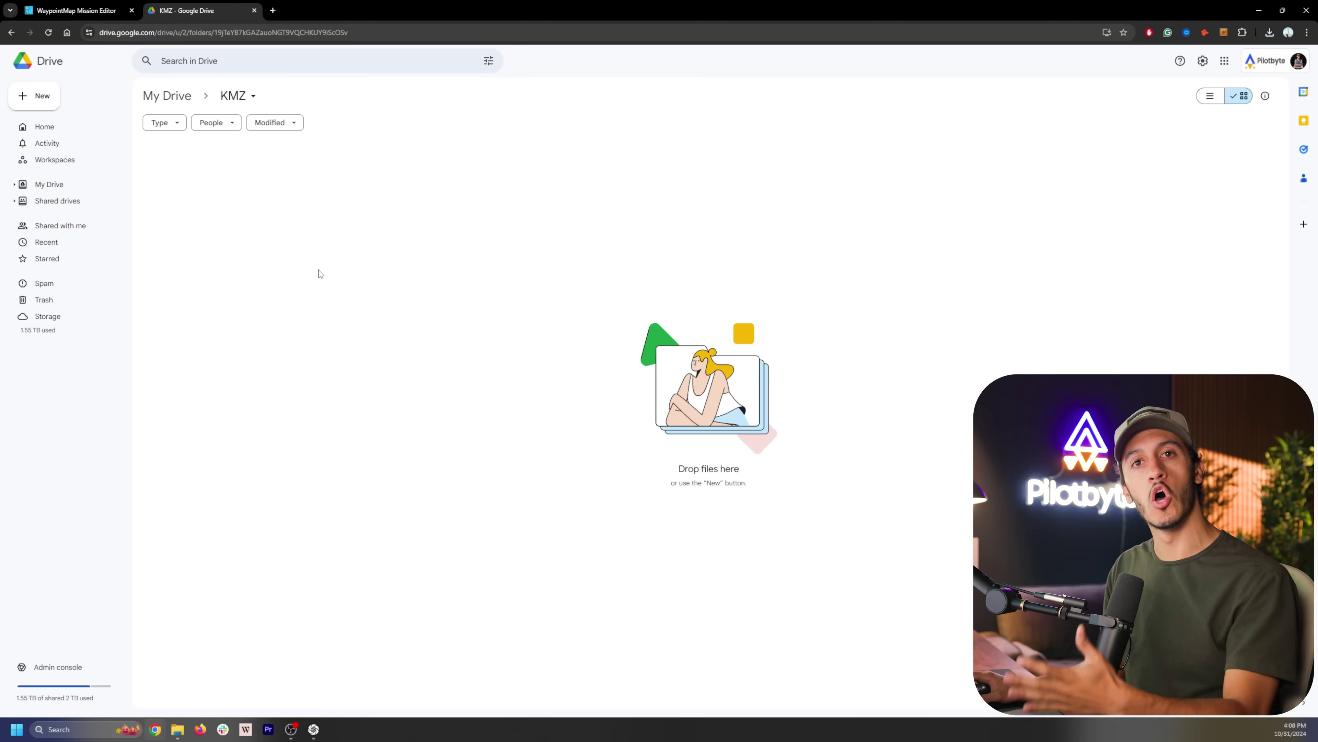
- Drag the saved M3mission file from File Explorer into the Google Drive KMZ folder
click(178, 729)
drag(425, 467, 390, 233)
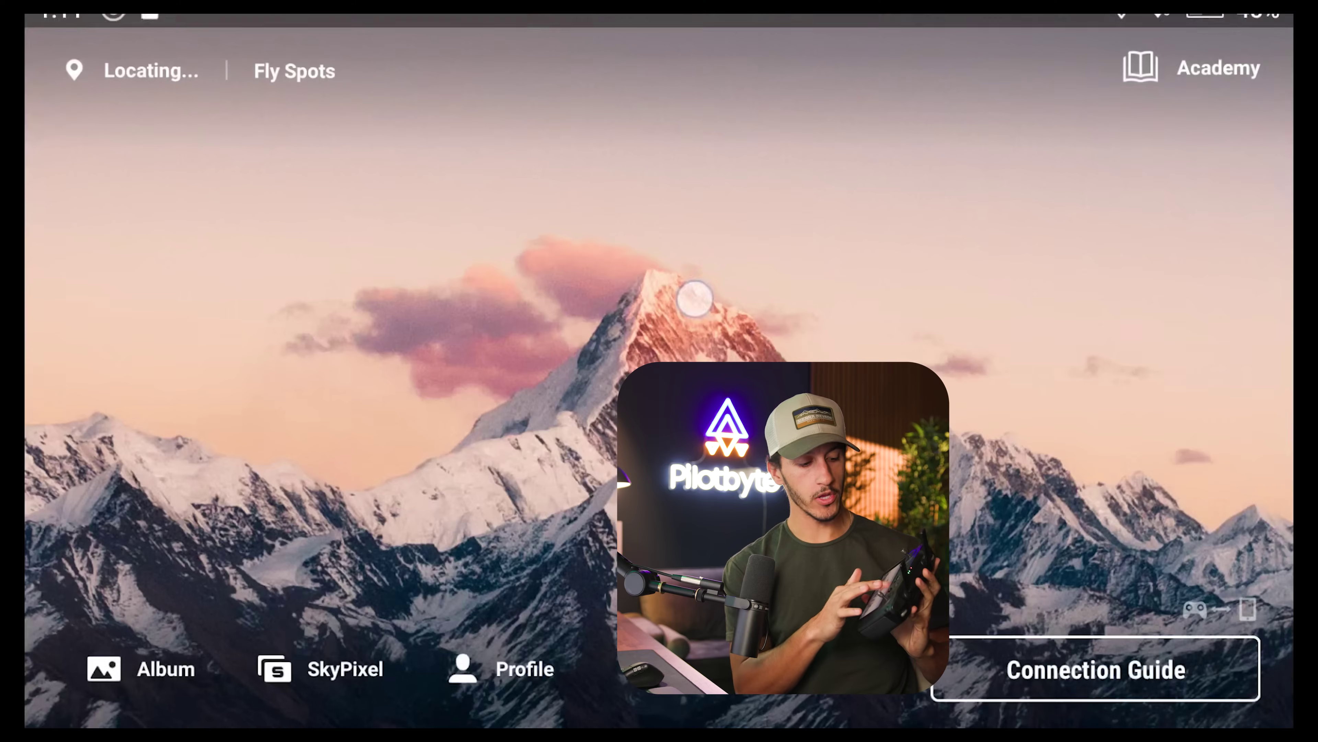
- Launch the controller's Files app and browse the SD_Card storage
drag(768, 21, 768, 186)
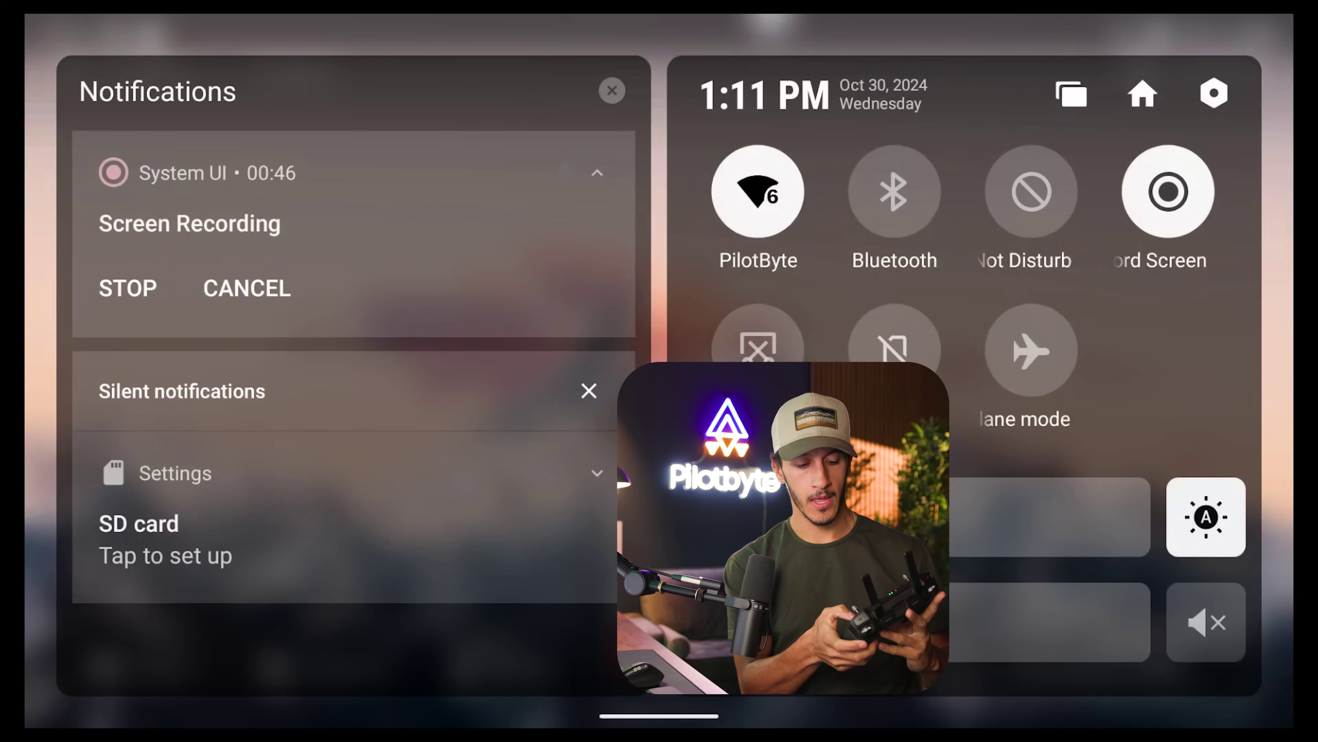
key(Escape)
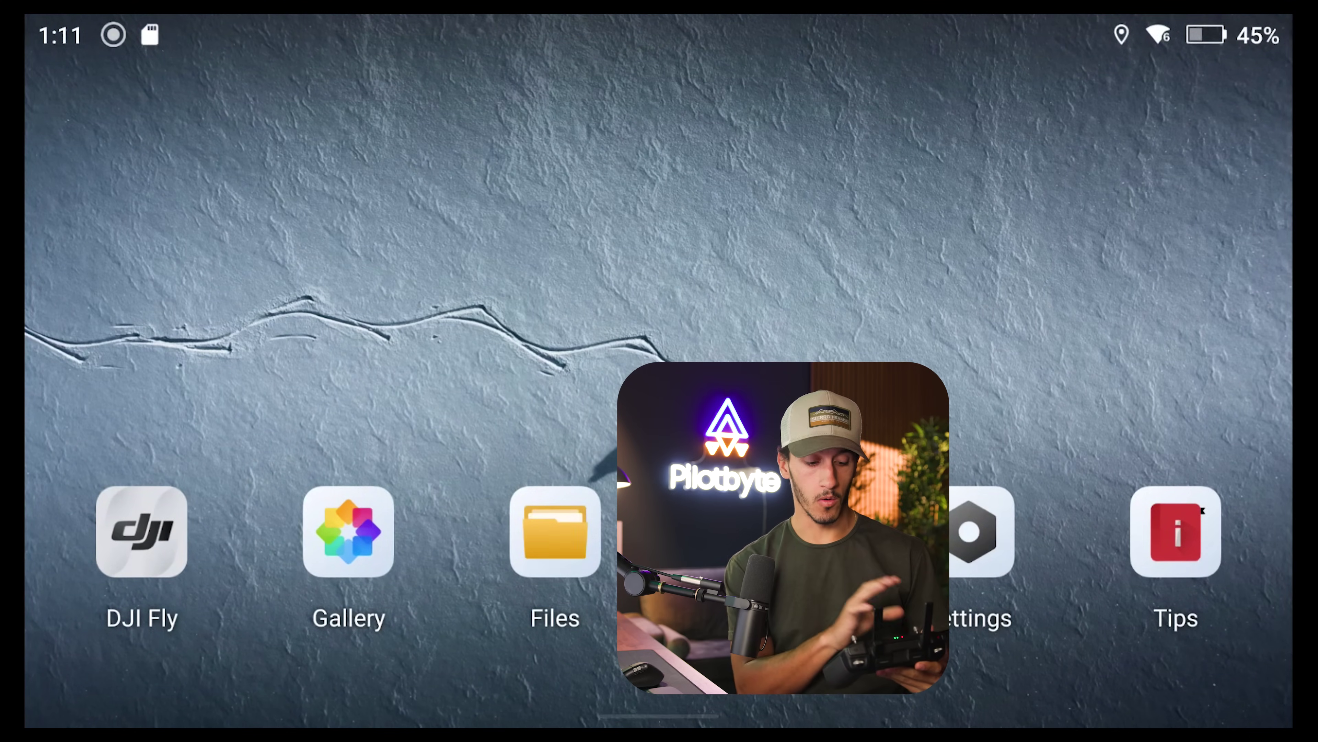
click(555, 531)
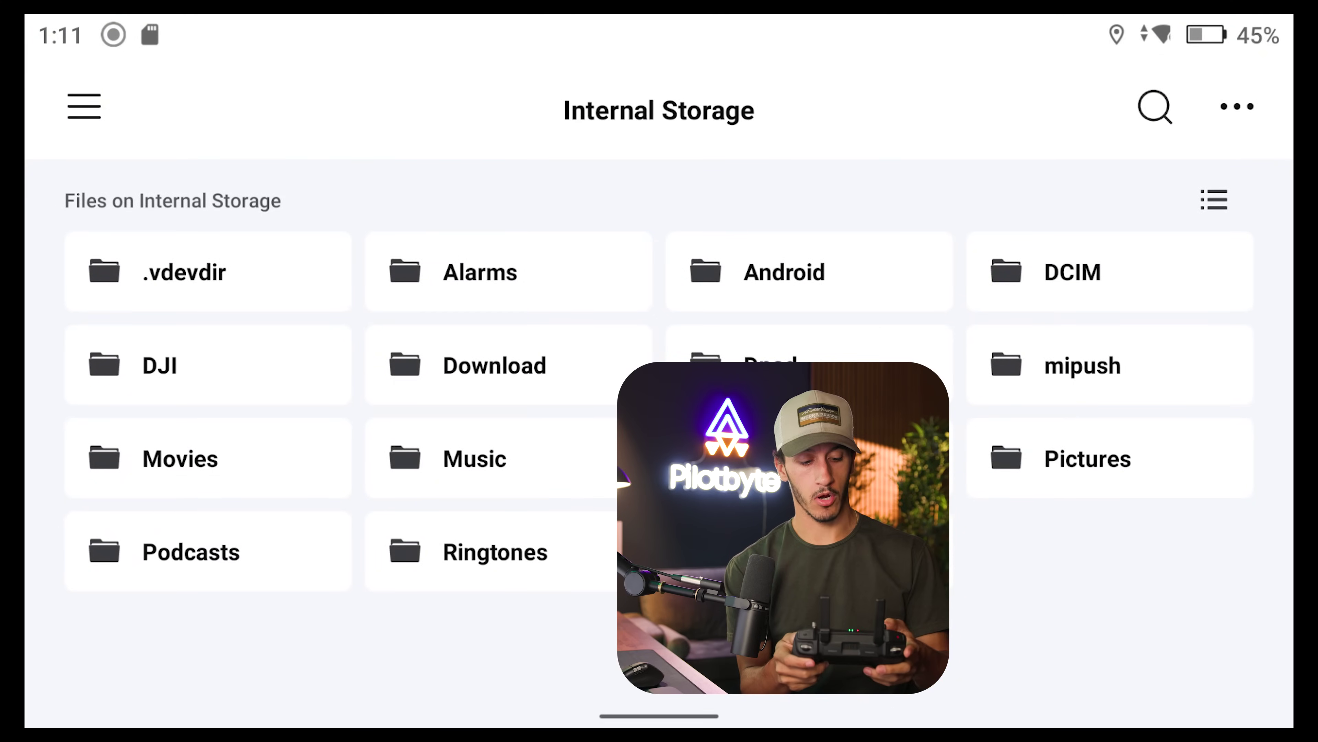
click(84, 106)
click(399, 225)
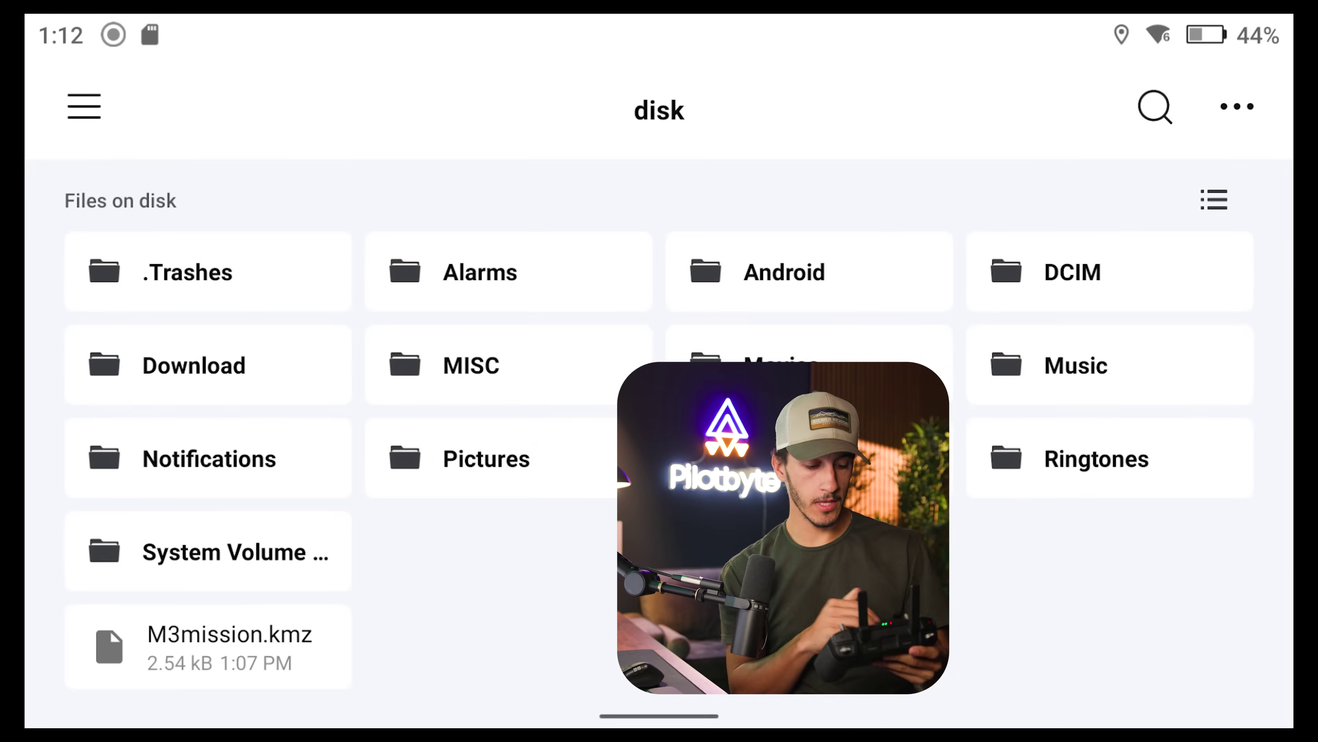
- Select M3mission.kmz on the disk, choose Copy to…, and show the destination storage locations
drag(435, 612, 435, 461)
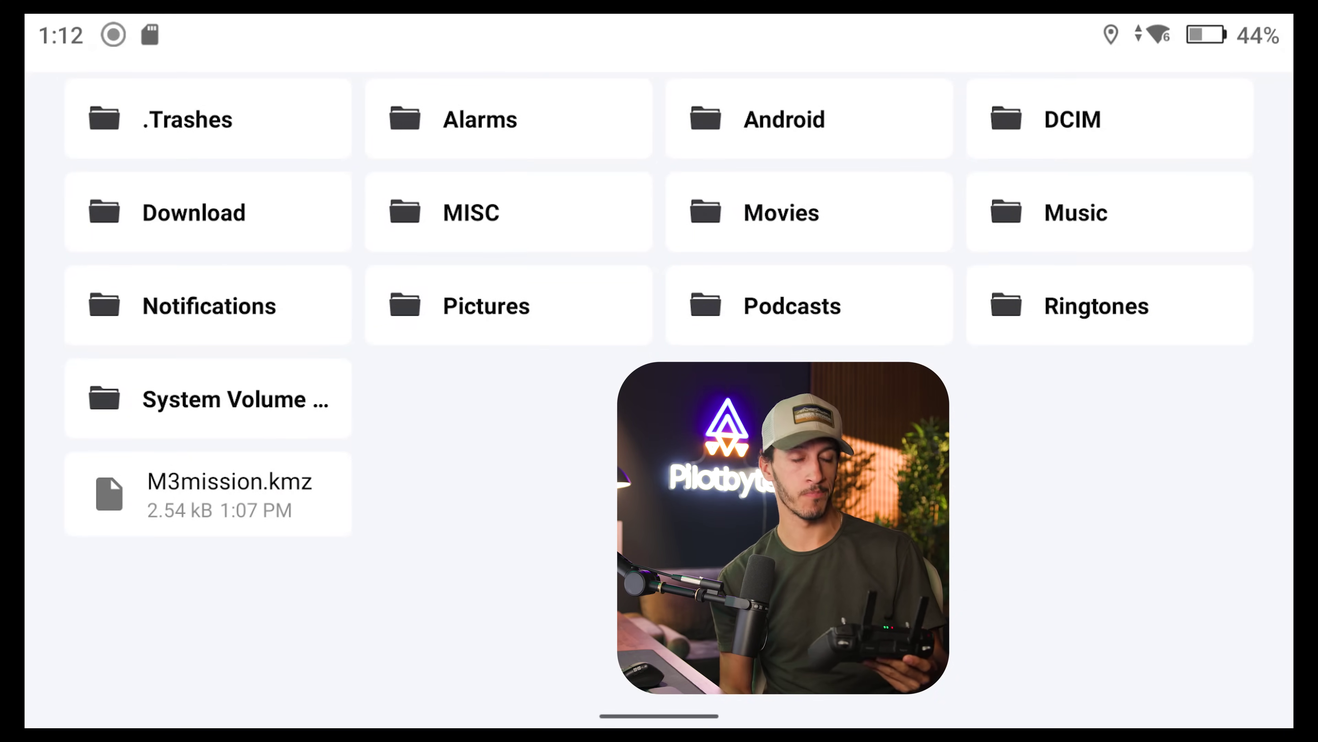
click(208, 493)
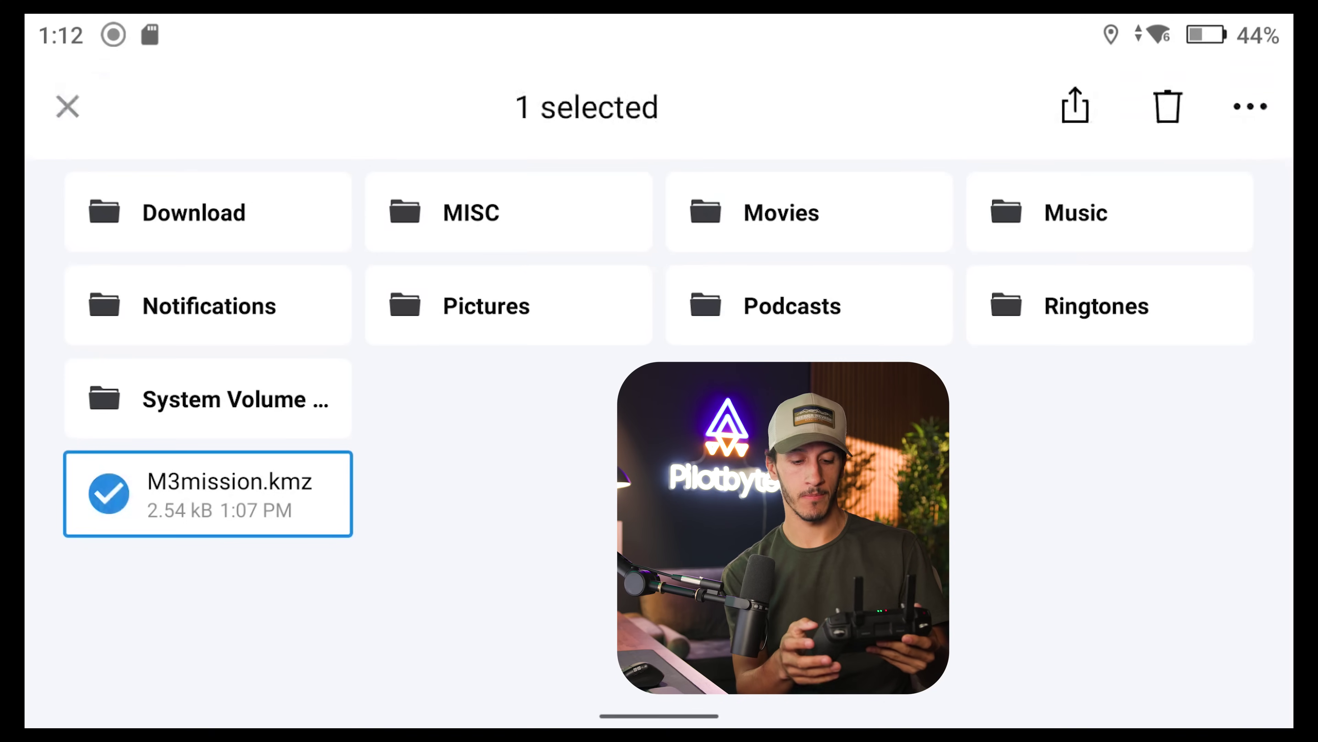
click(1252, 120)
click(1072, 422)
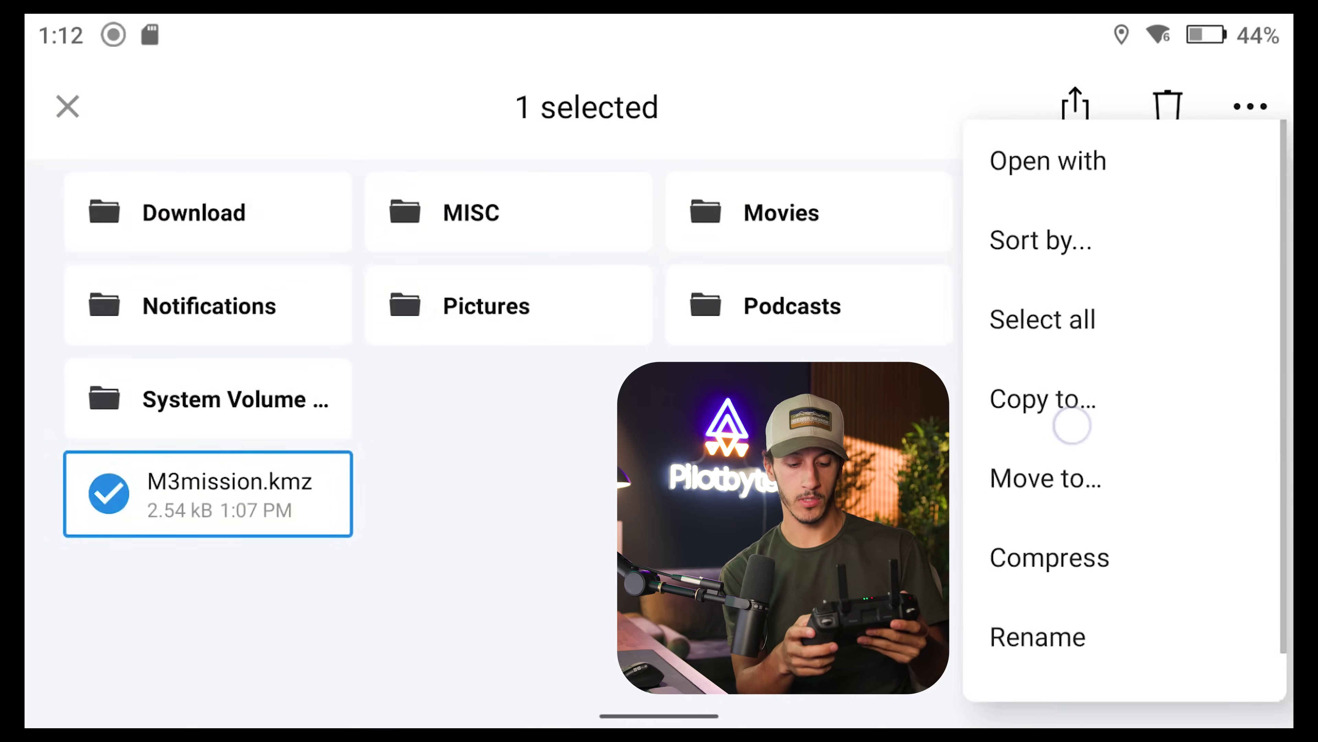
click(84, 106)
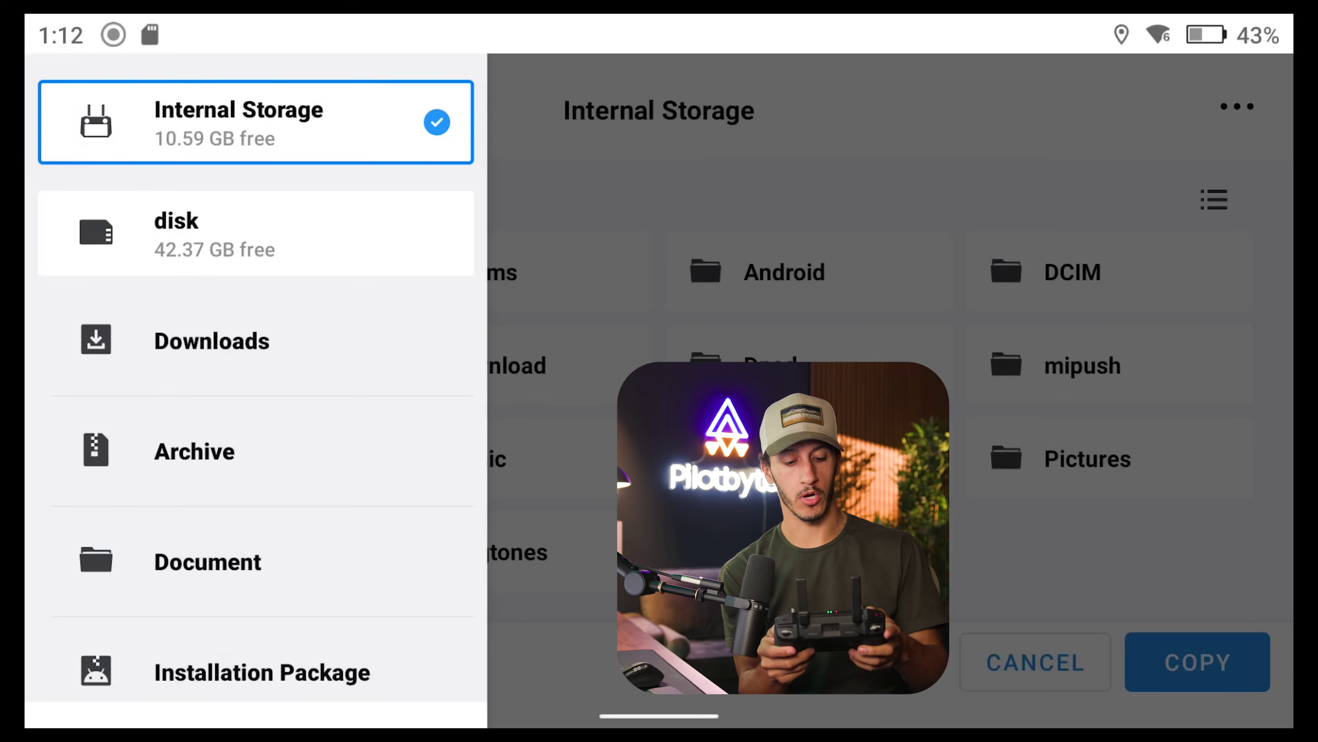
- Copy M3mission.kmz into Internal Storage > Android > data > dji.go.v5 > files > waypoint > 76707BBA-F118…
click(194, 125)
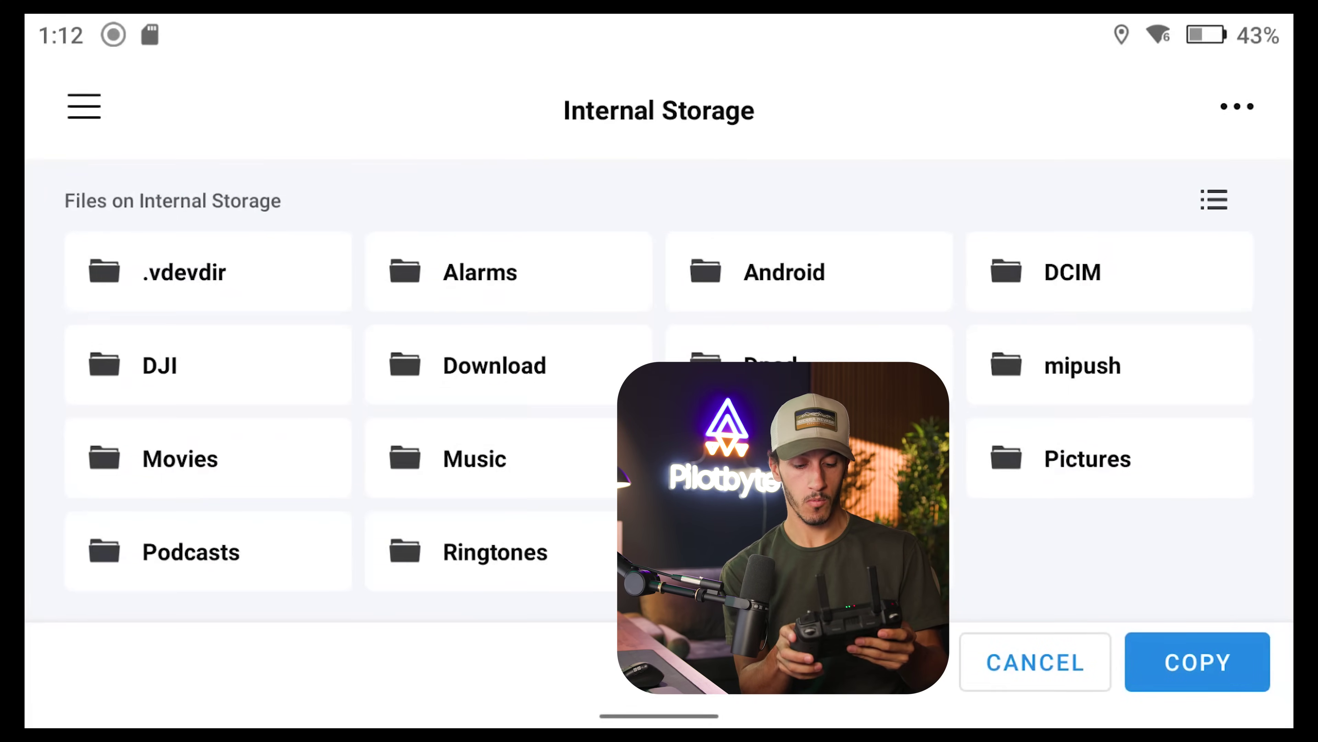
click(792, 278)
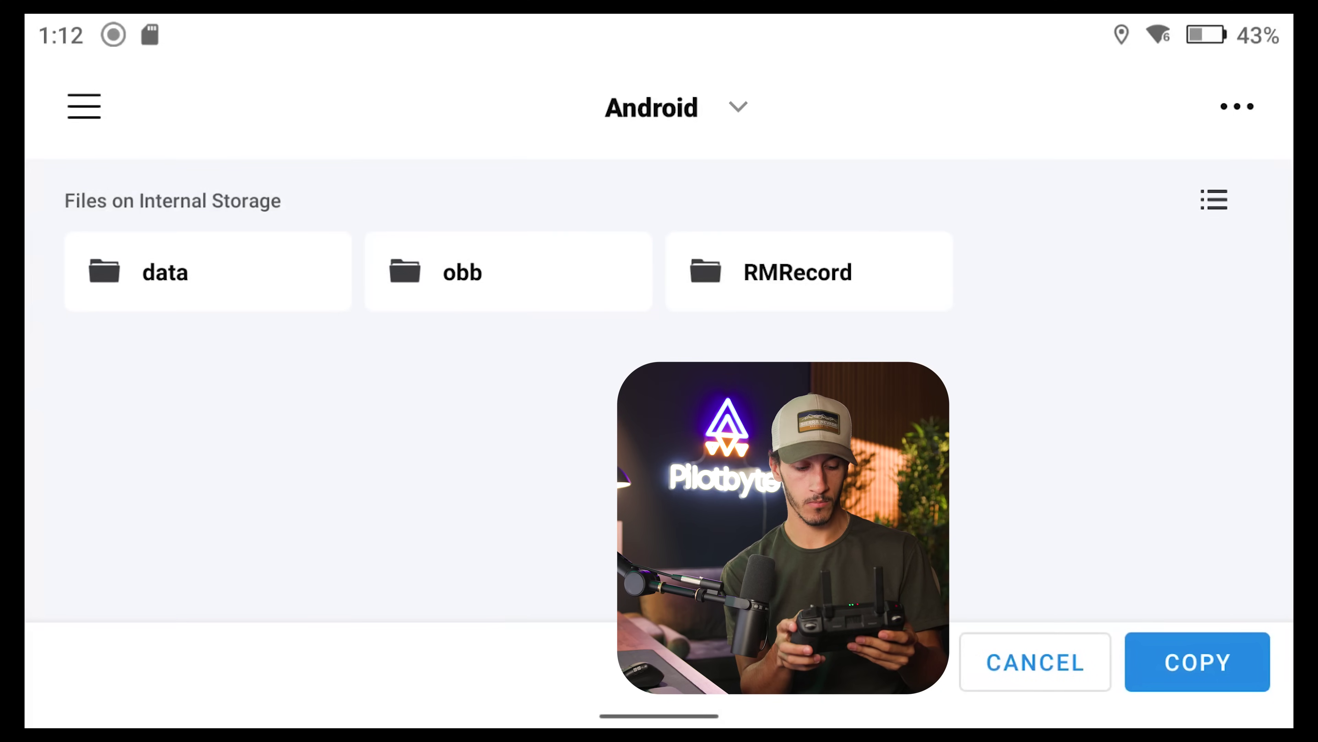
click(237, 279)
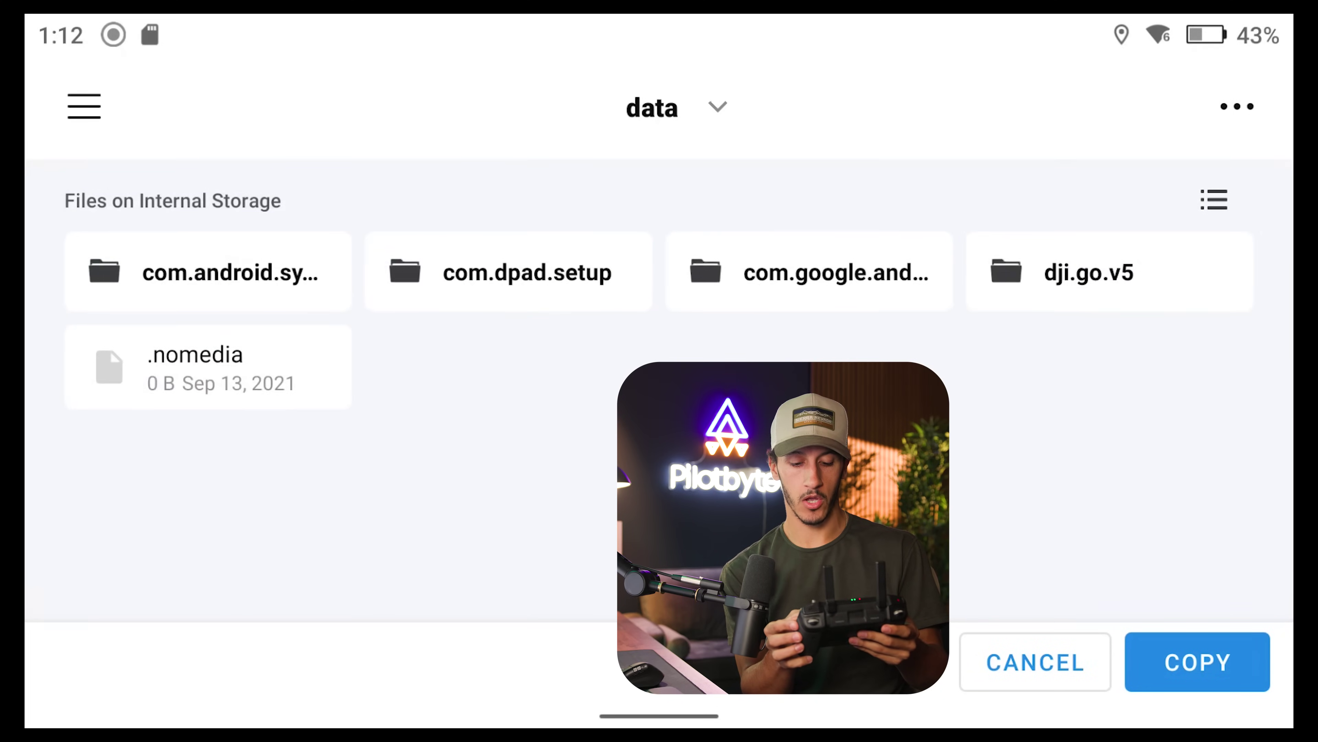
click(1157, 284)
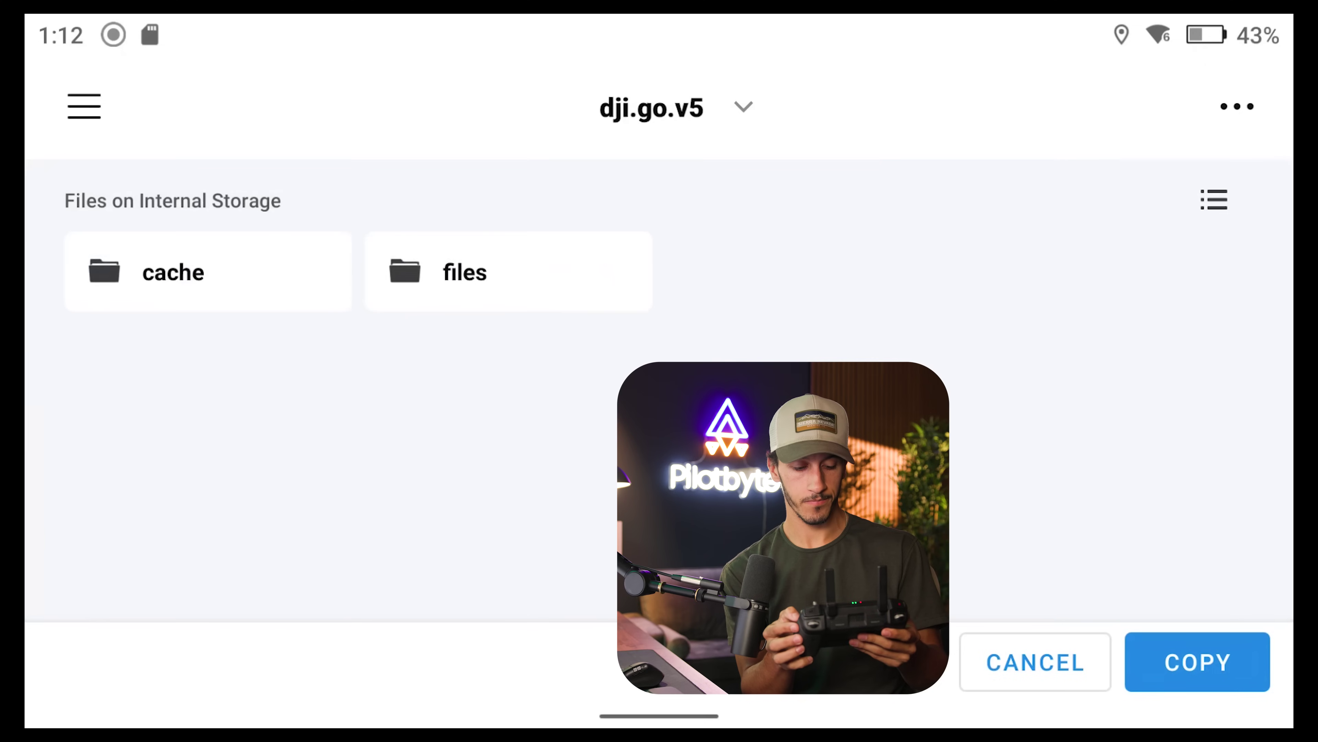
click(581, 279)
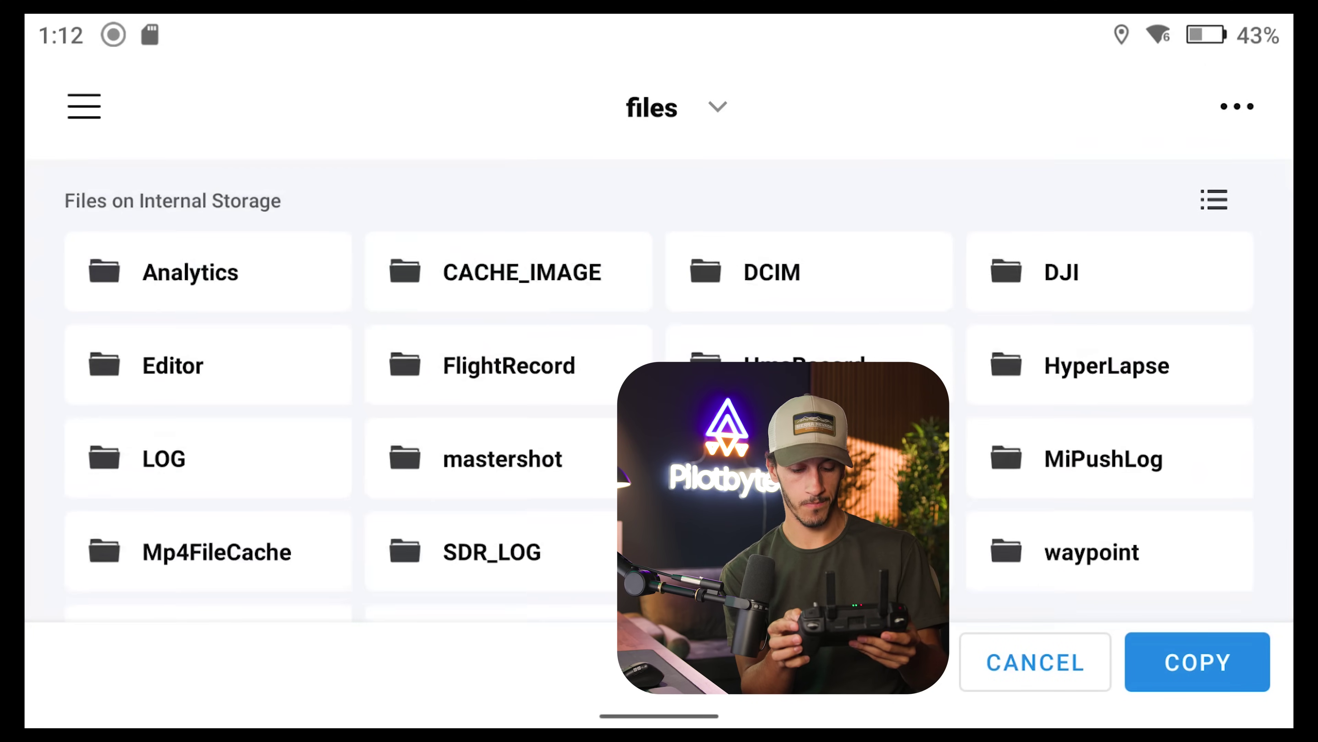
drag(1103, 513, 1142, 314)
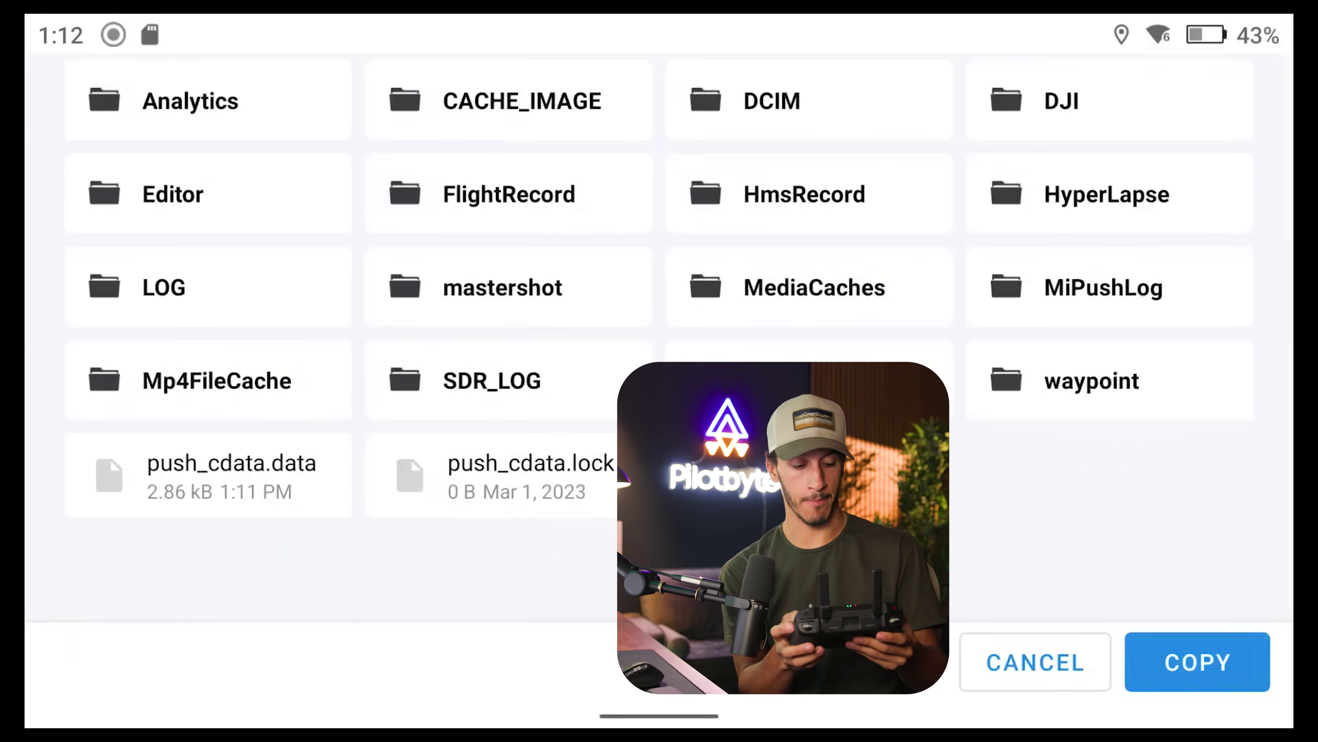
click(1151, 369)
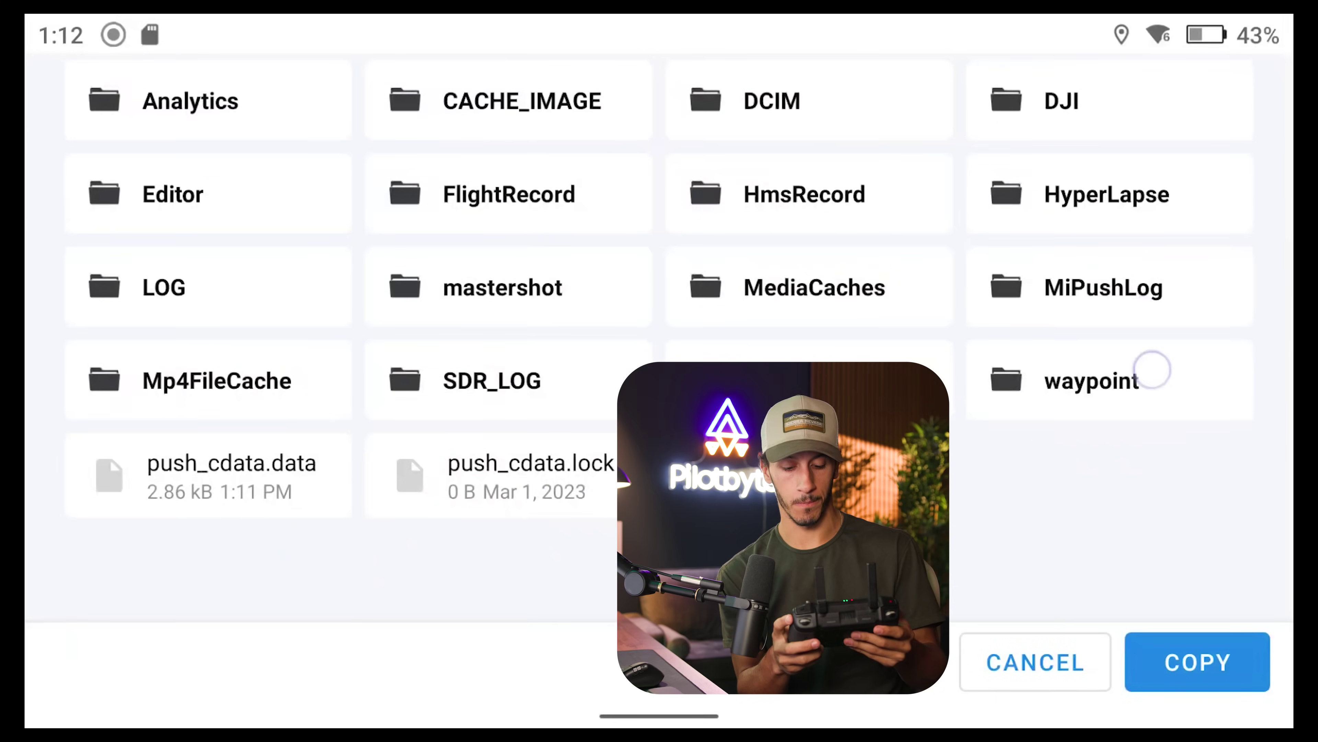
drag(856, 247, 861, 395)
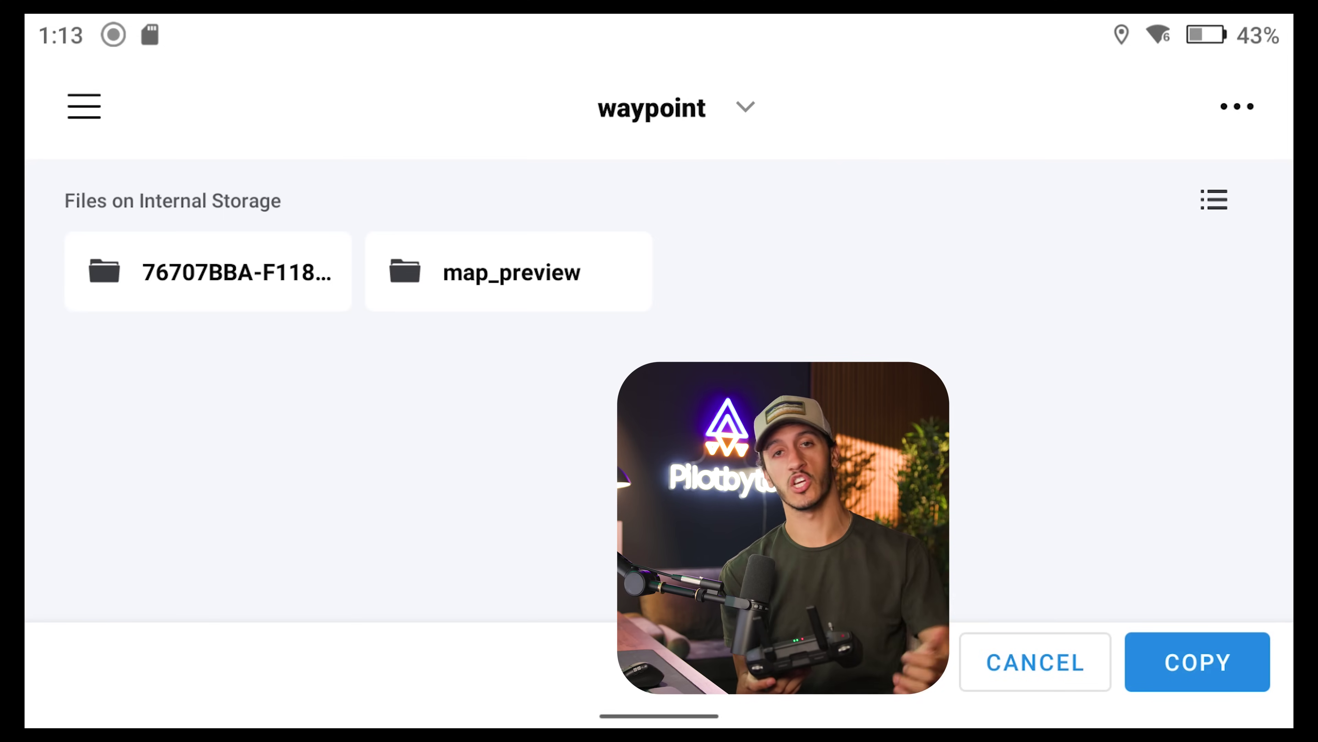
click(240, 269)
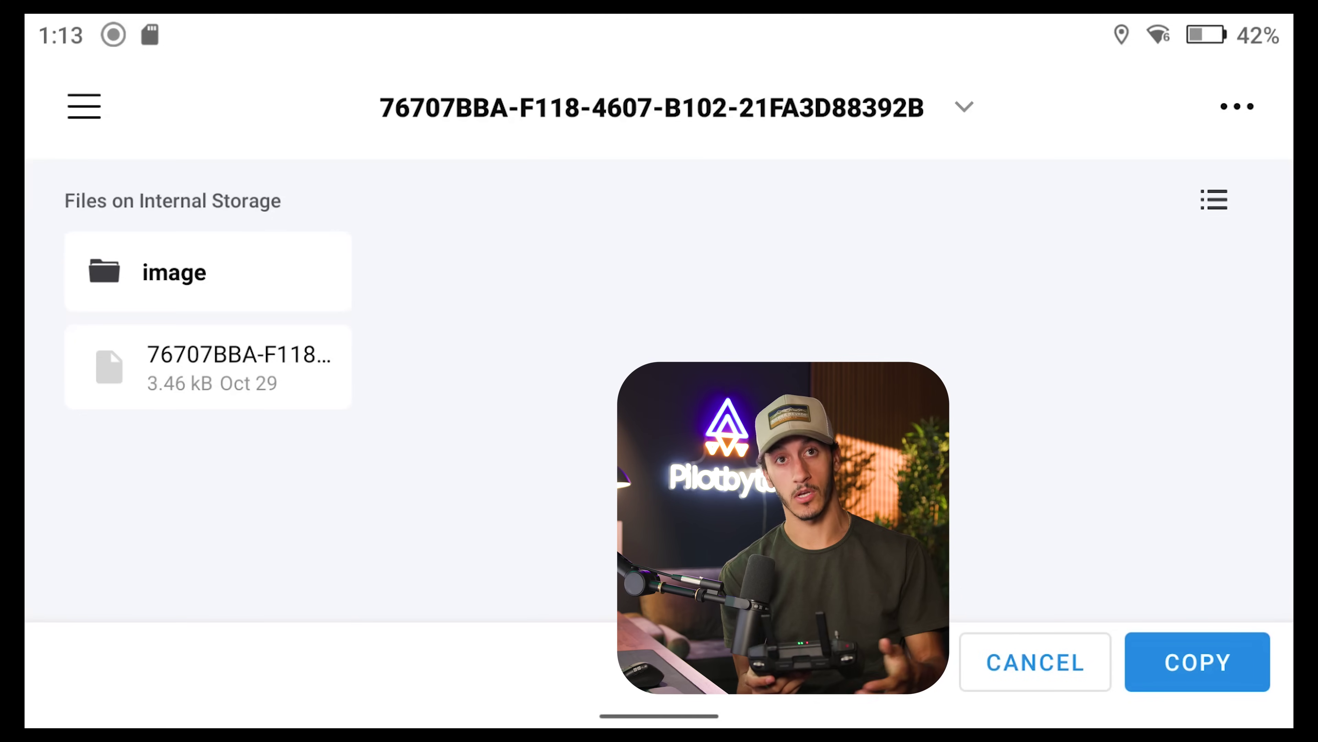
click(1251, 682)
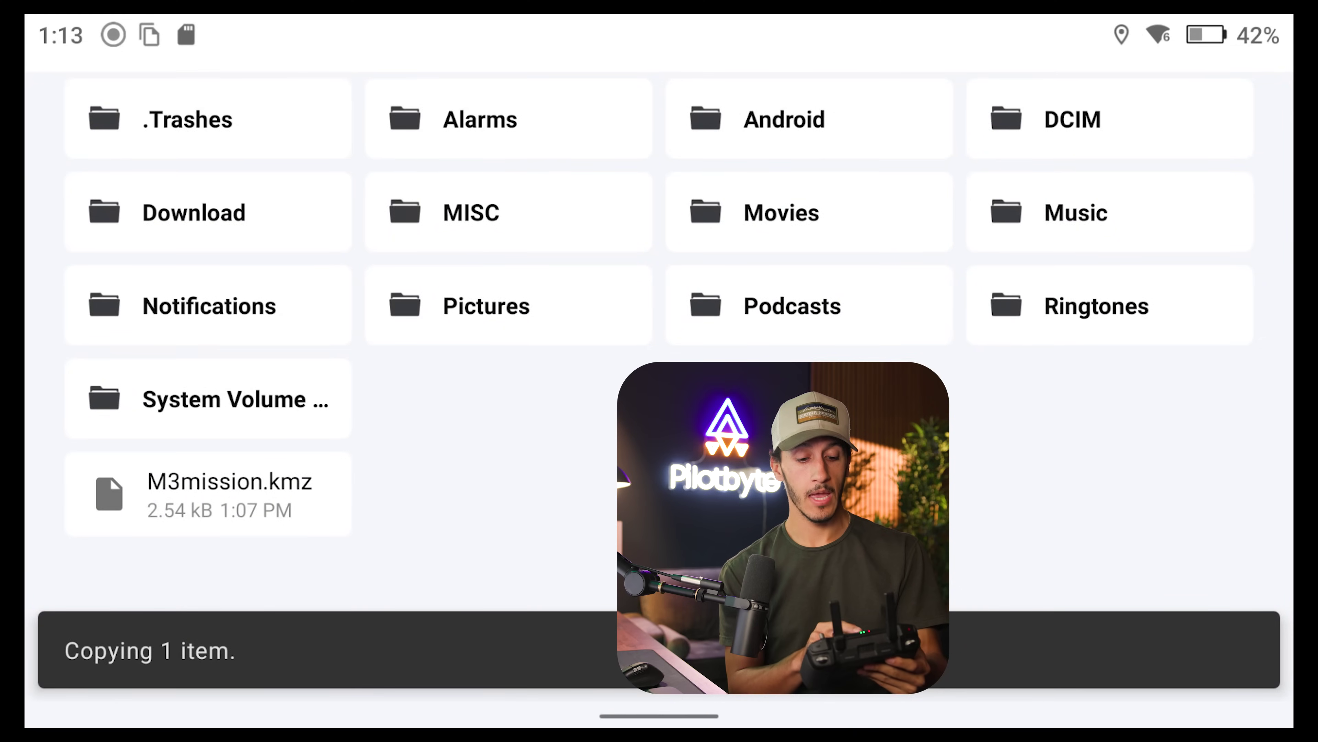
- Browse Internal Storage to Android > data > dji.go.v5 > files > waypoint > 76707BBA-F118-4607-B102-21FA3D88392B
click(82, 102)
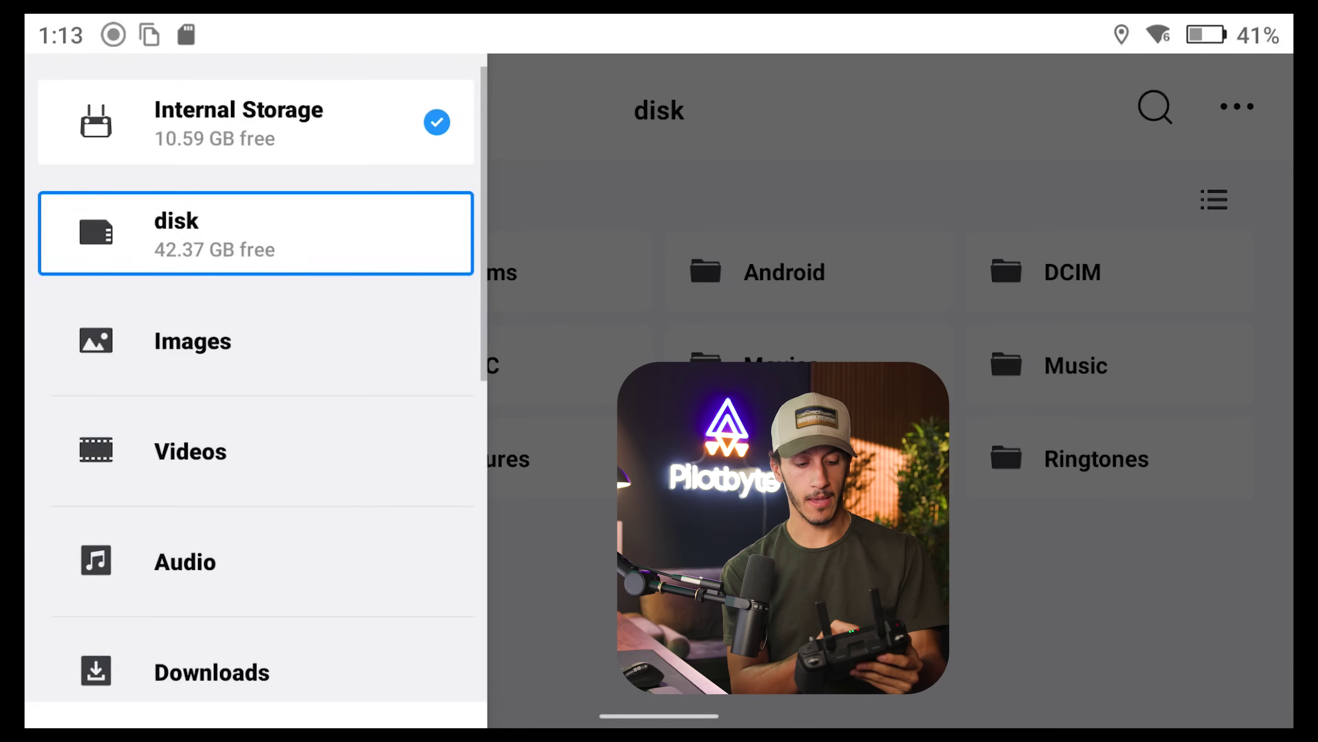
click(239, 122)
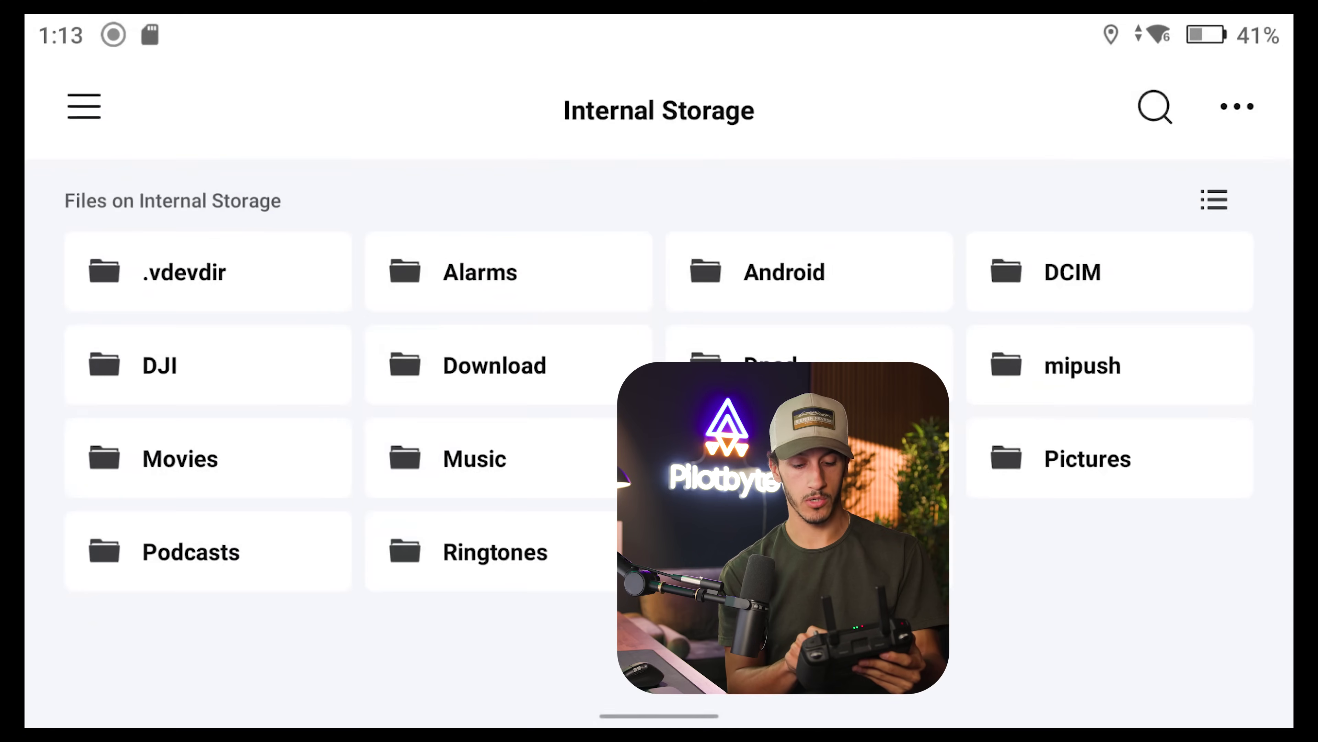
click(784, 271)
click(245, 264)
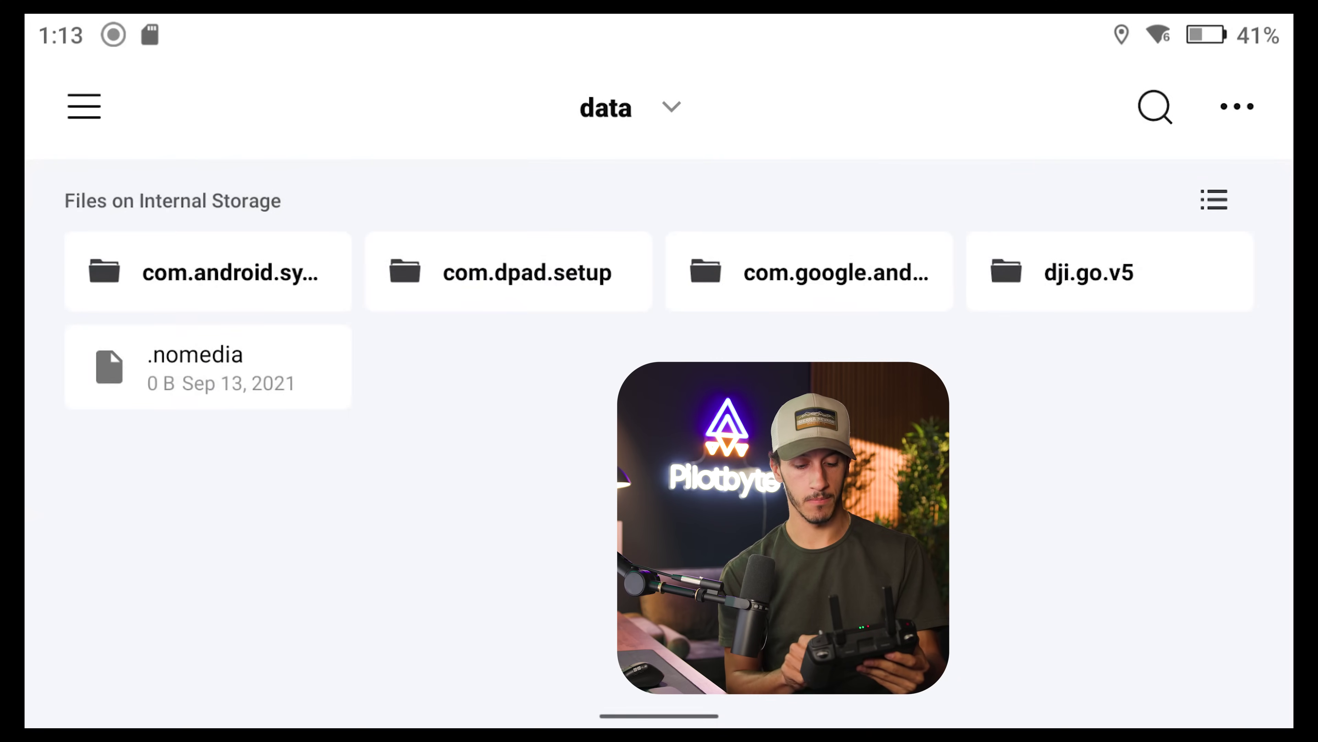
click(1132, 288)
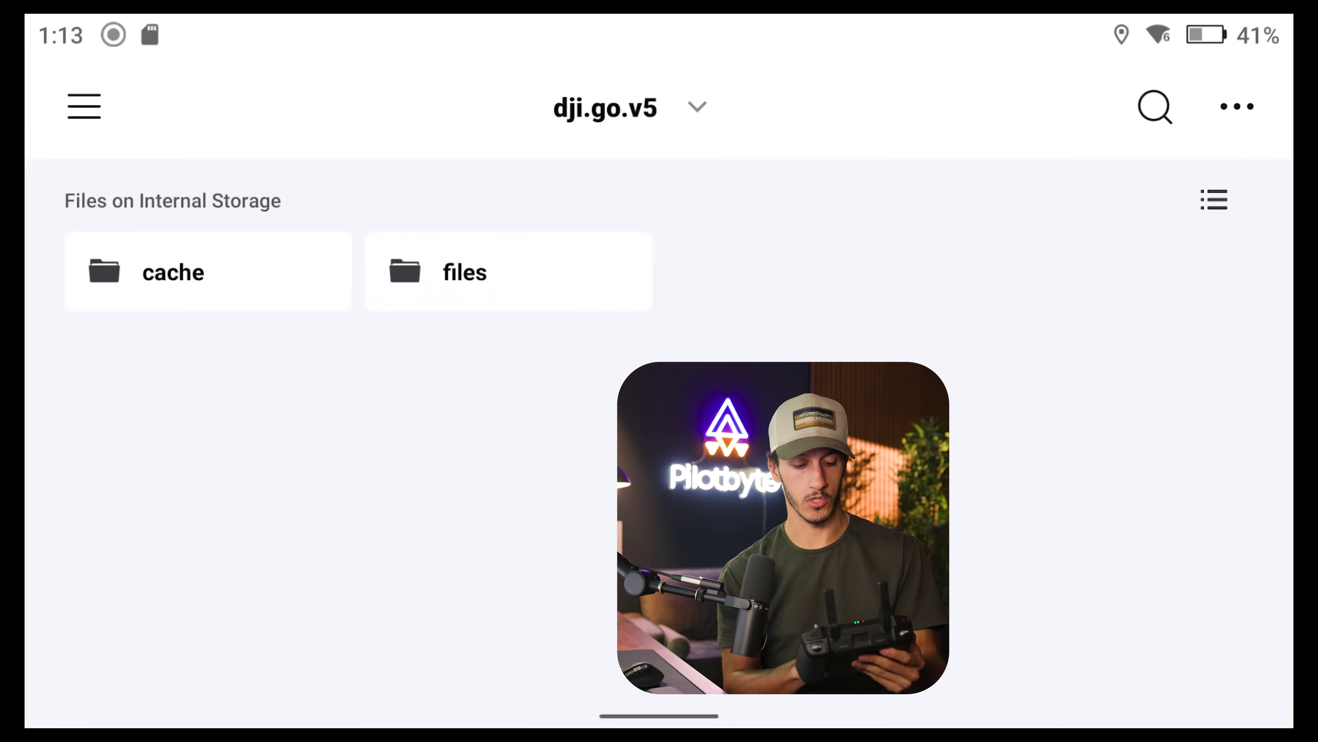
click(556, 278)
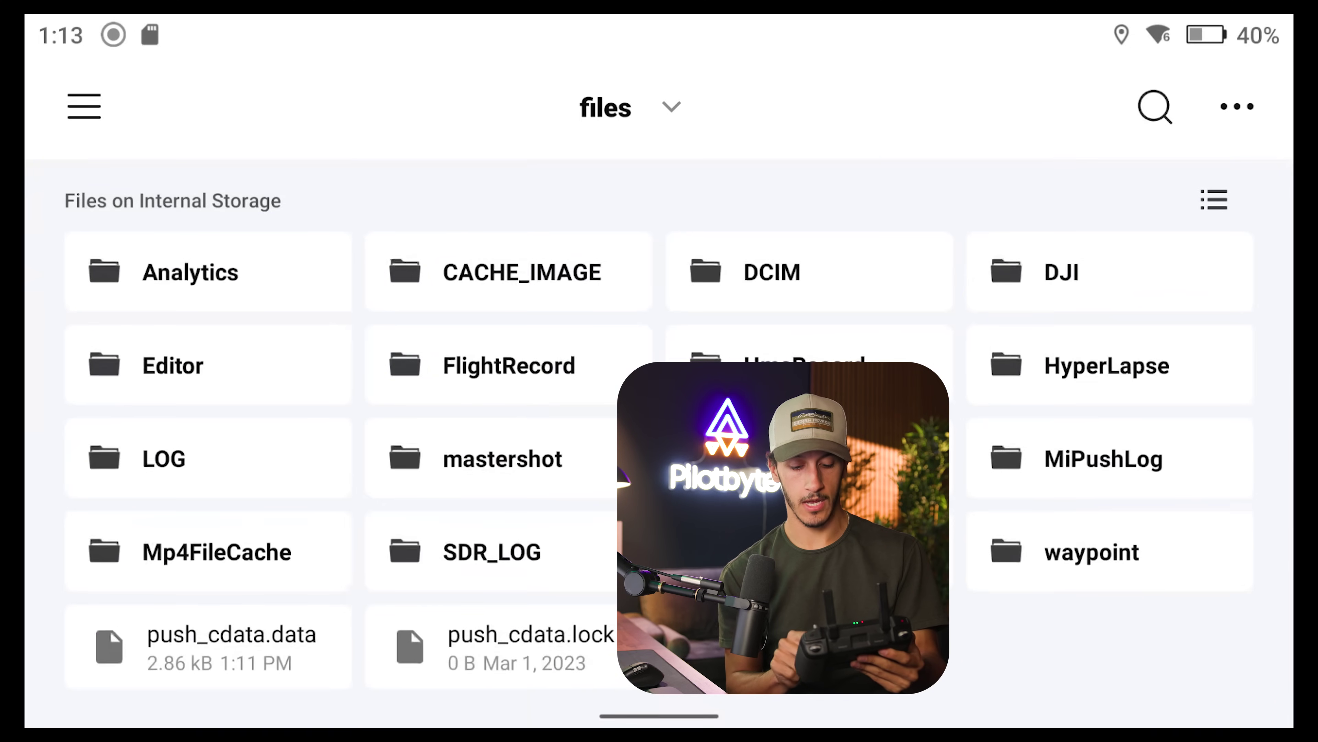
click(1100, 545)
click(211, 305)
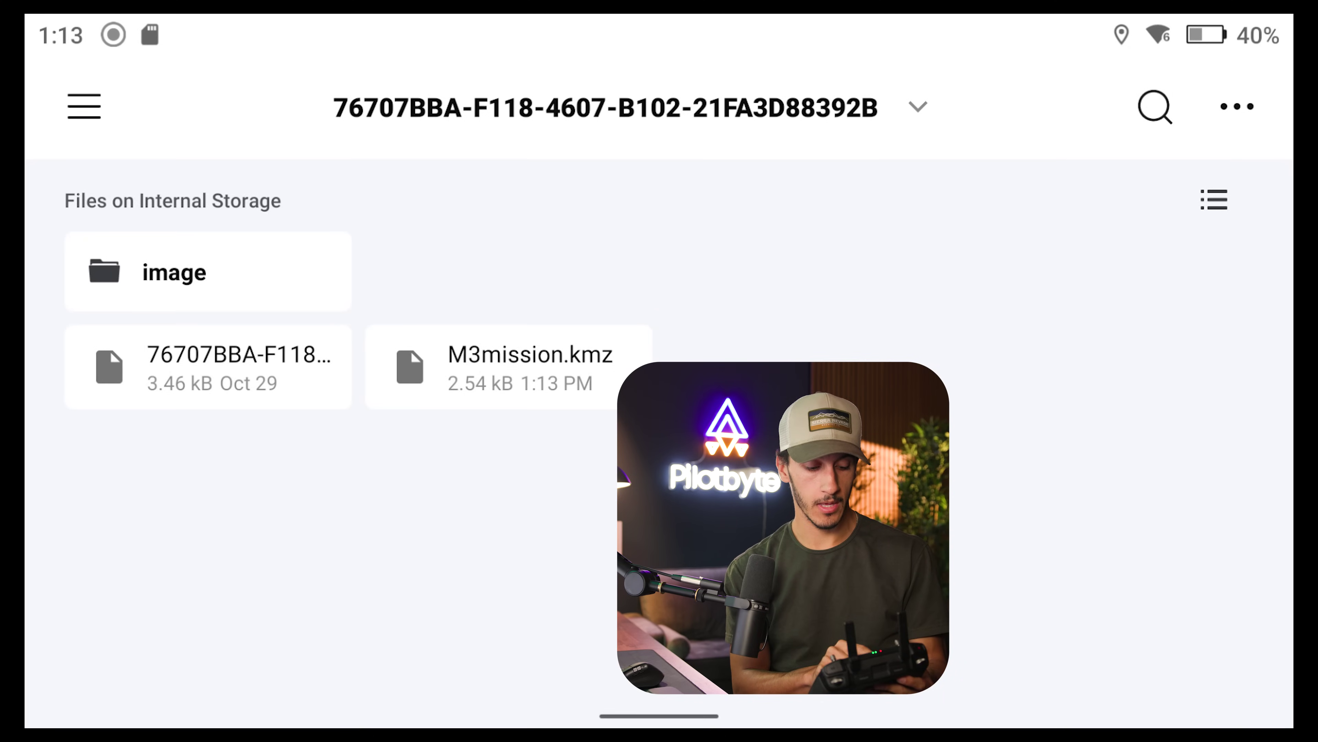
- Copy the original 3.46 kB mission file's full name from its rename box without changing it
click(207, 367)
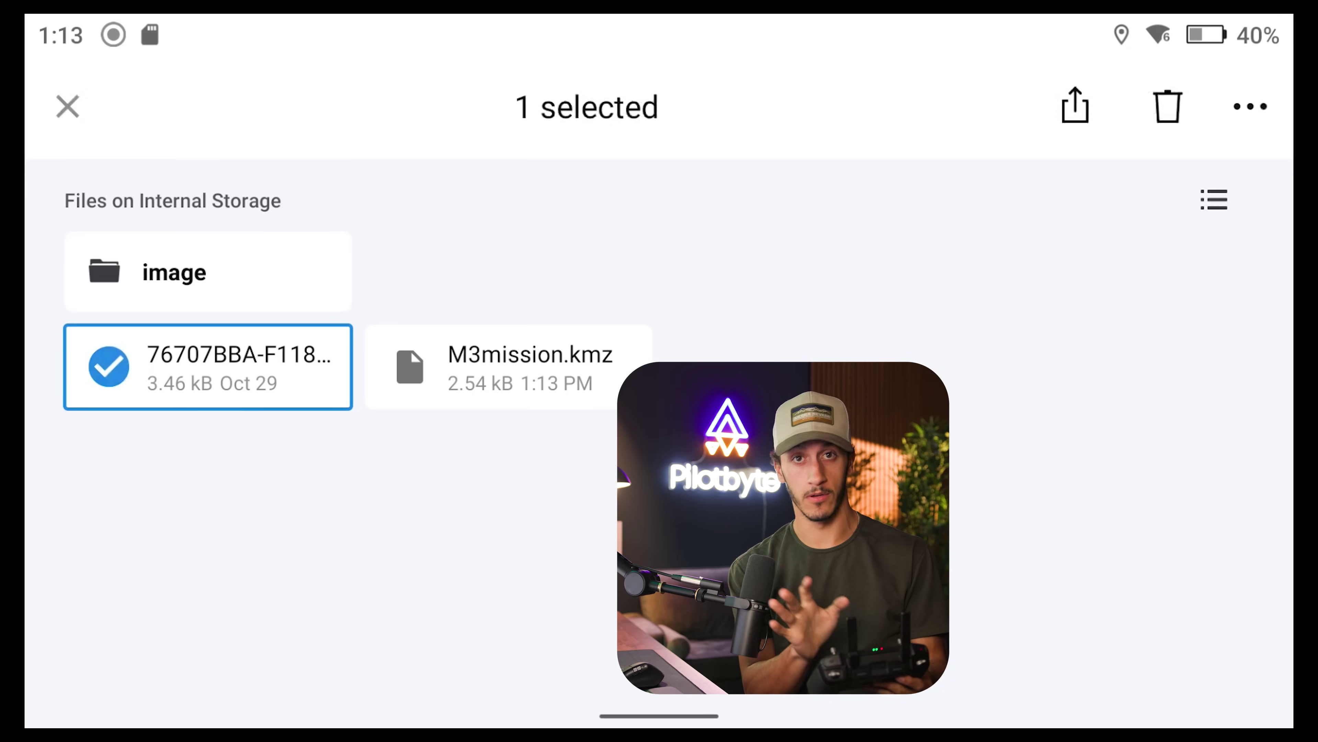
click(1250, 106)
click(1040, 642)
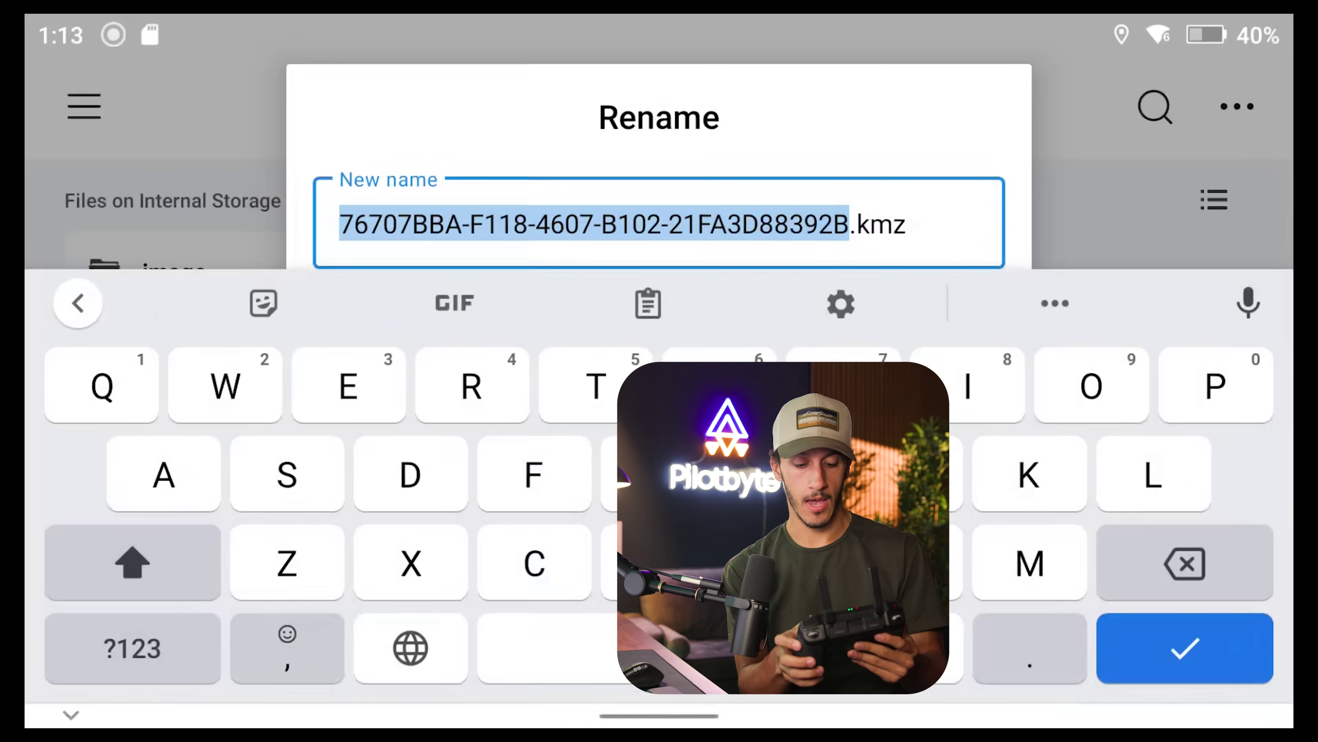
click(906, 224)
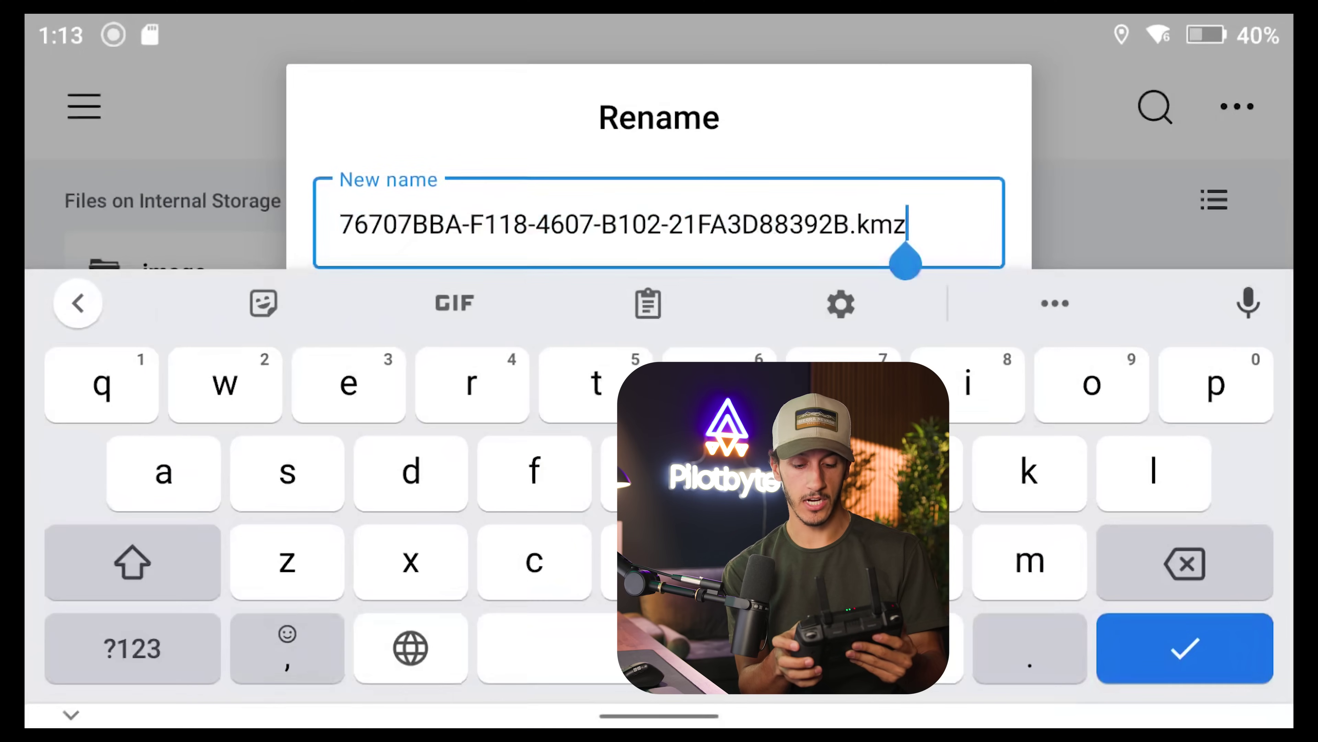
click(906, 260)
click(904, 150)
click(610, 153)
key(Return)
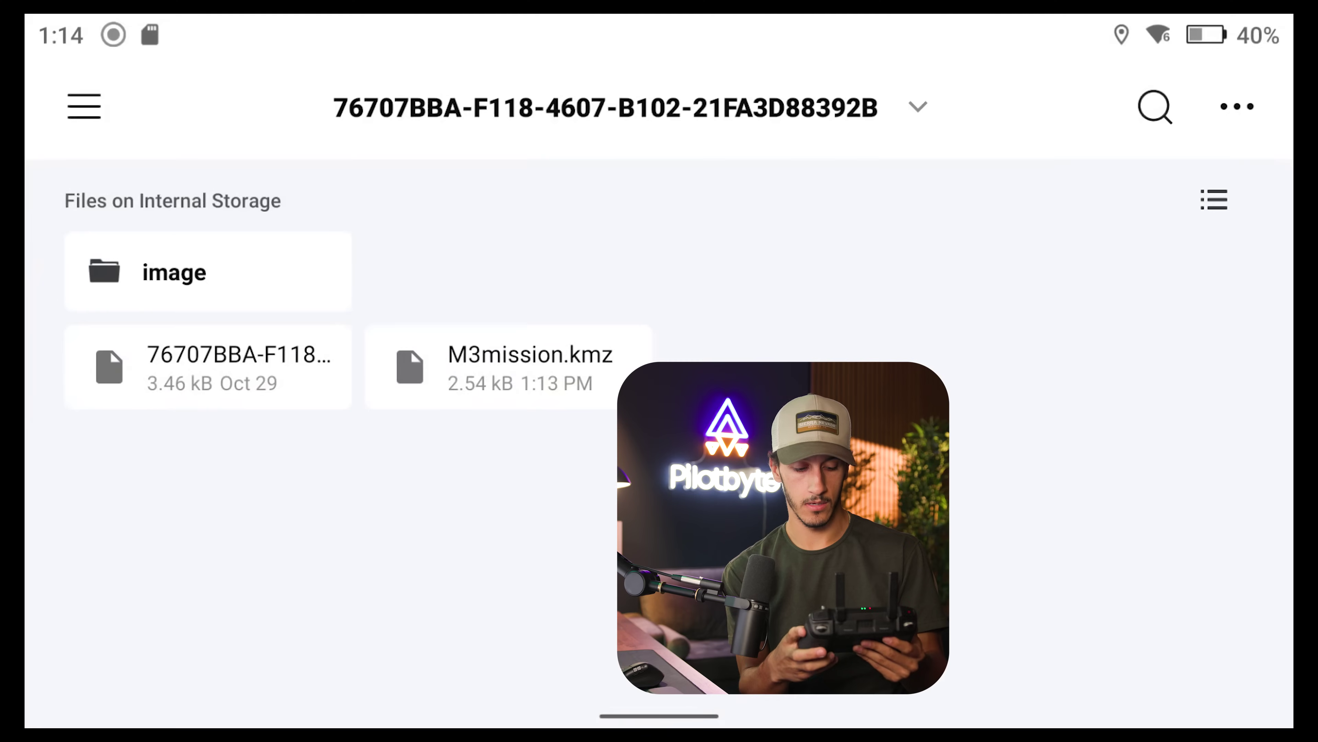
- Delete the original 3.46 kB mission file, leaving M3mission.kmz beside the image folder
click(207, 366)
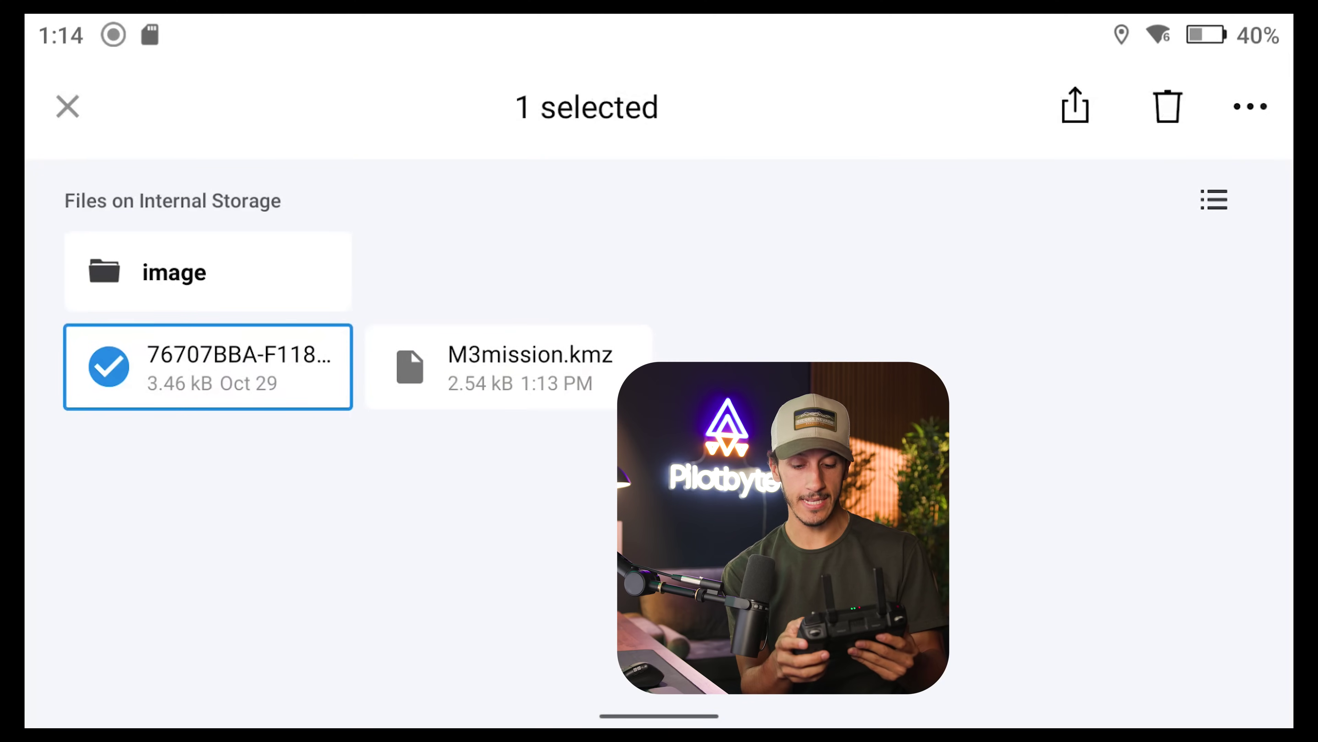
click(1168, 107)
click(965, 430)
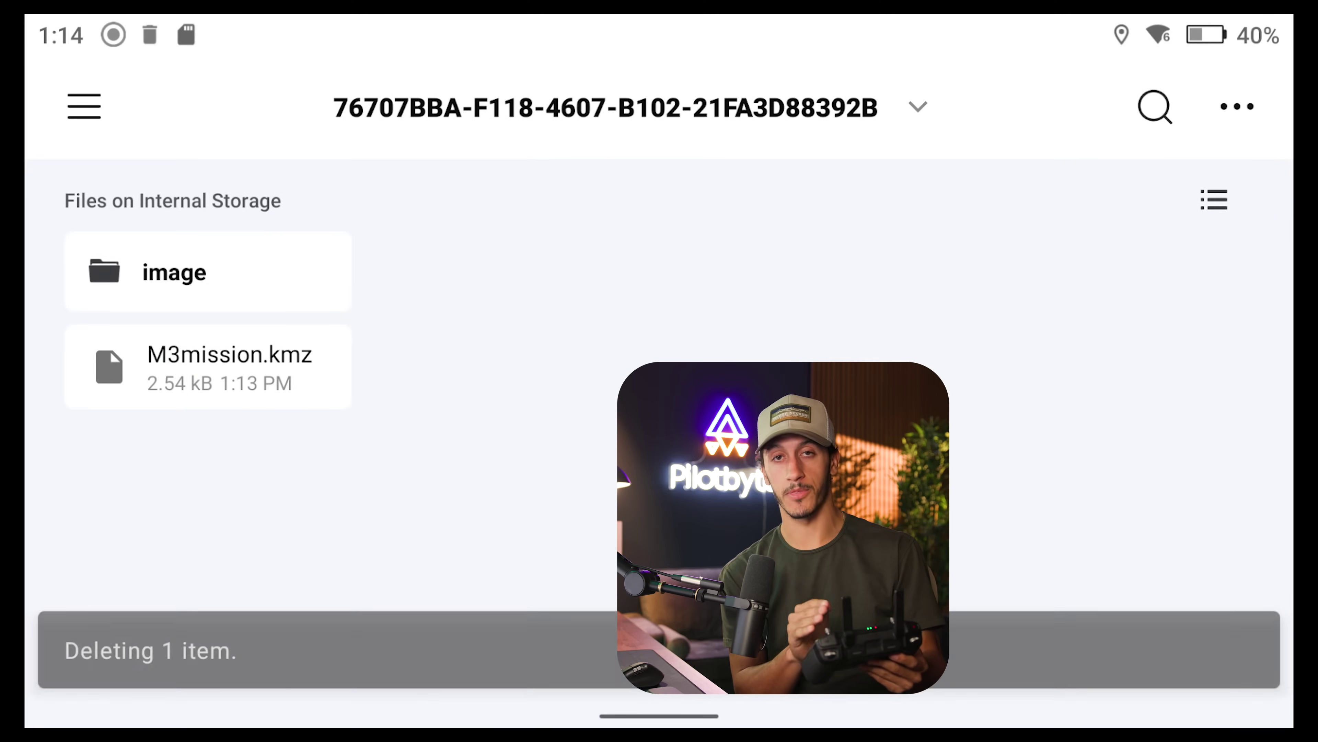
- Rename M3mission.kmz to the pasted ID name 76707BBA-F118-4607-B102-21FA3D88392B.kmz
click(119, 364)
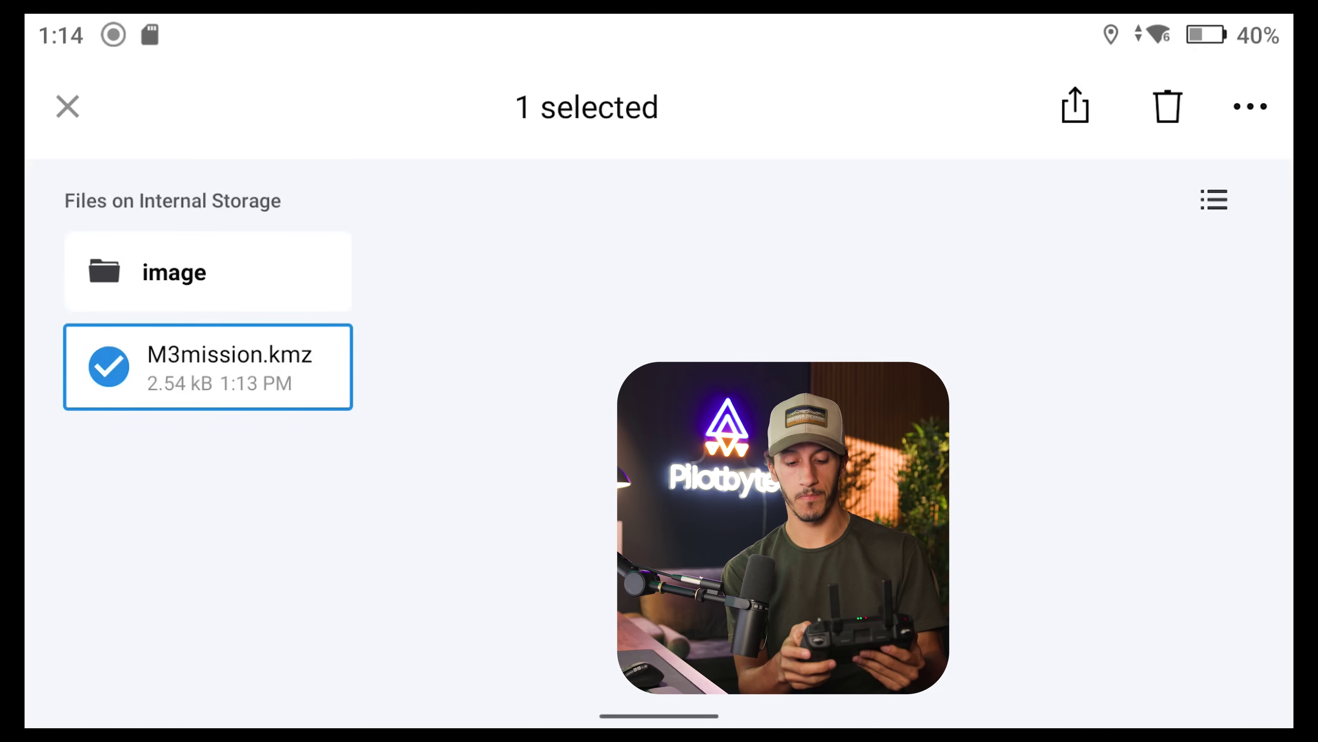
click(1250, 106)
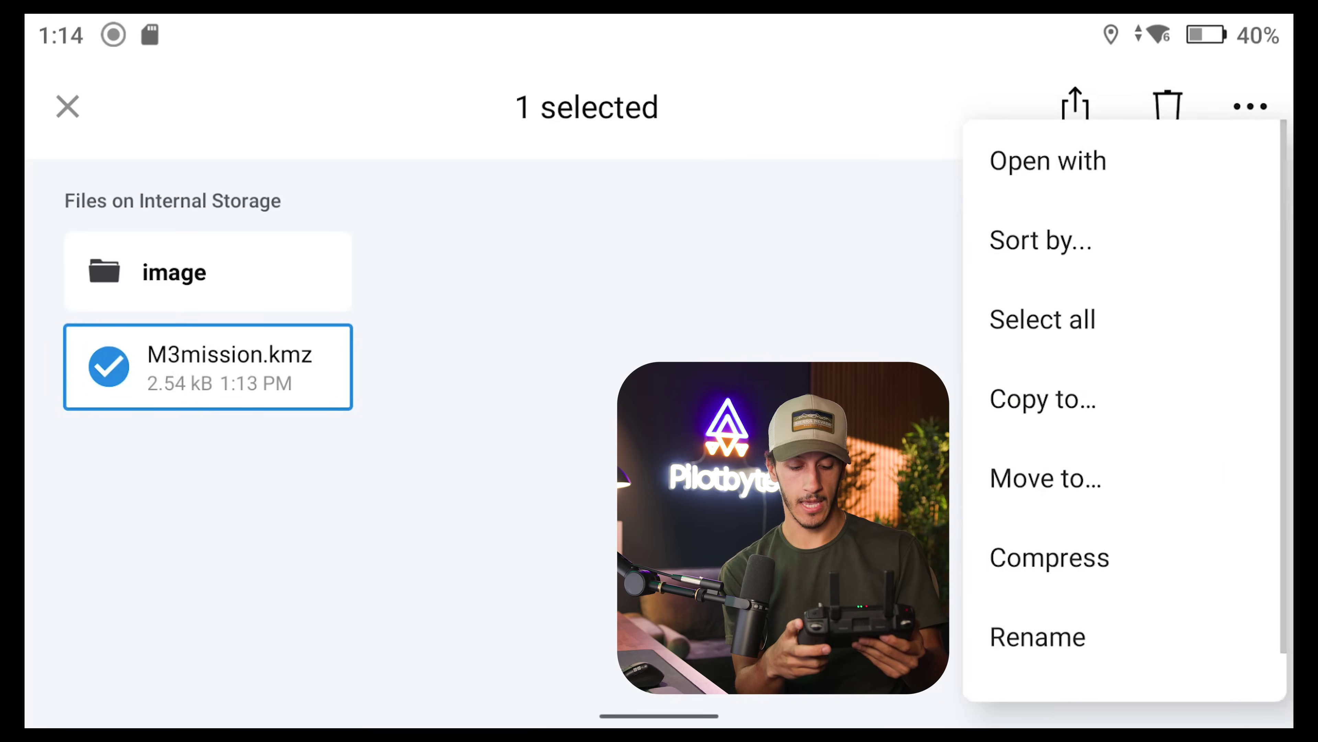
click(1037, 637)
click(625, 233)
click(524, 259)
click(574, 150)
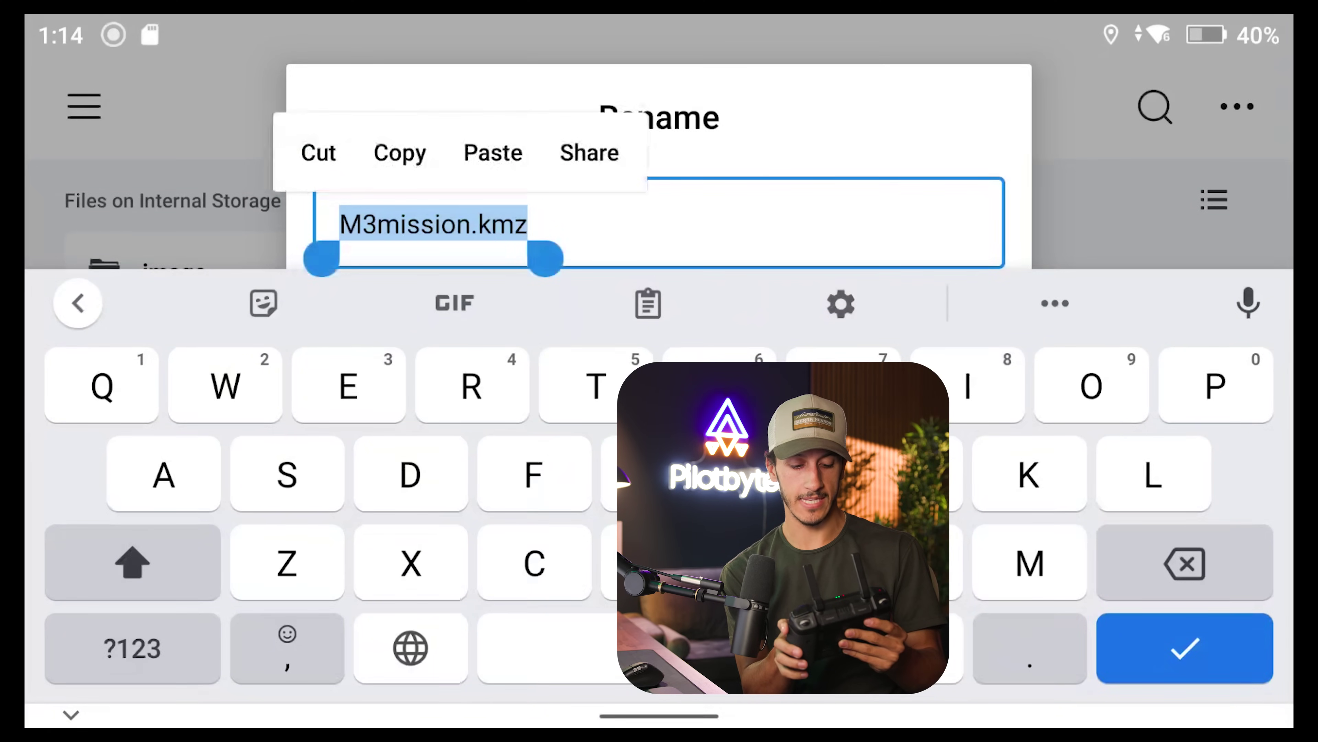
click(493, 153)
click(1169, 675)
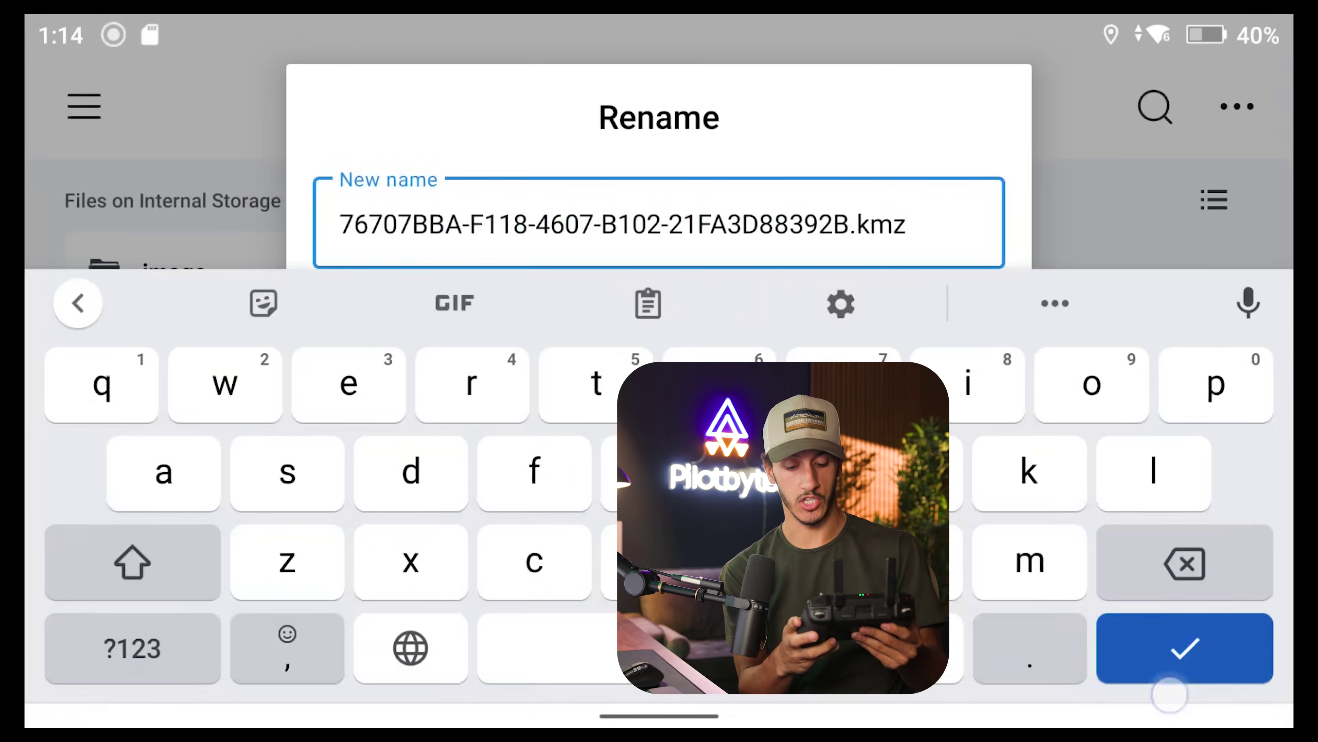
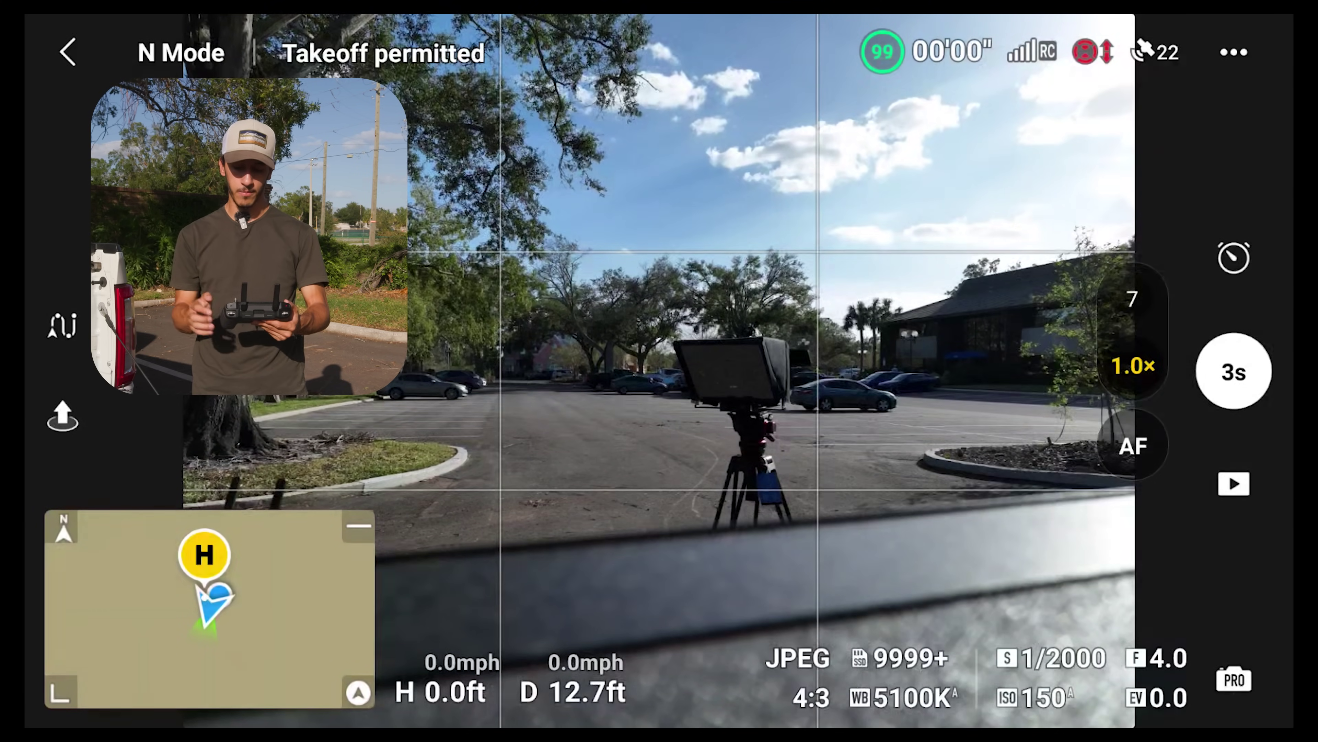
- Switch the camera to a 3-second Timed Shot photo mode and begin waypoint flight planning
click(1234, 257)
click(1029, 248)
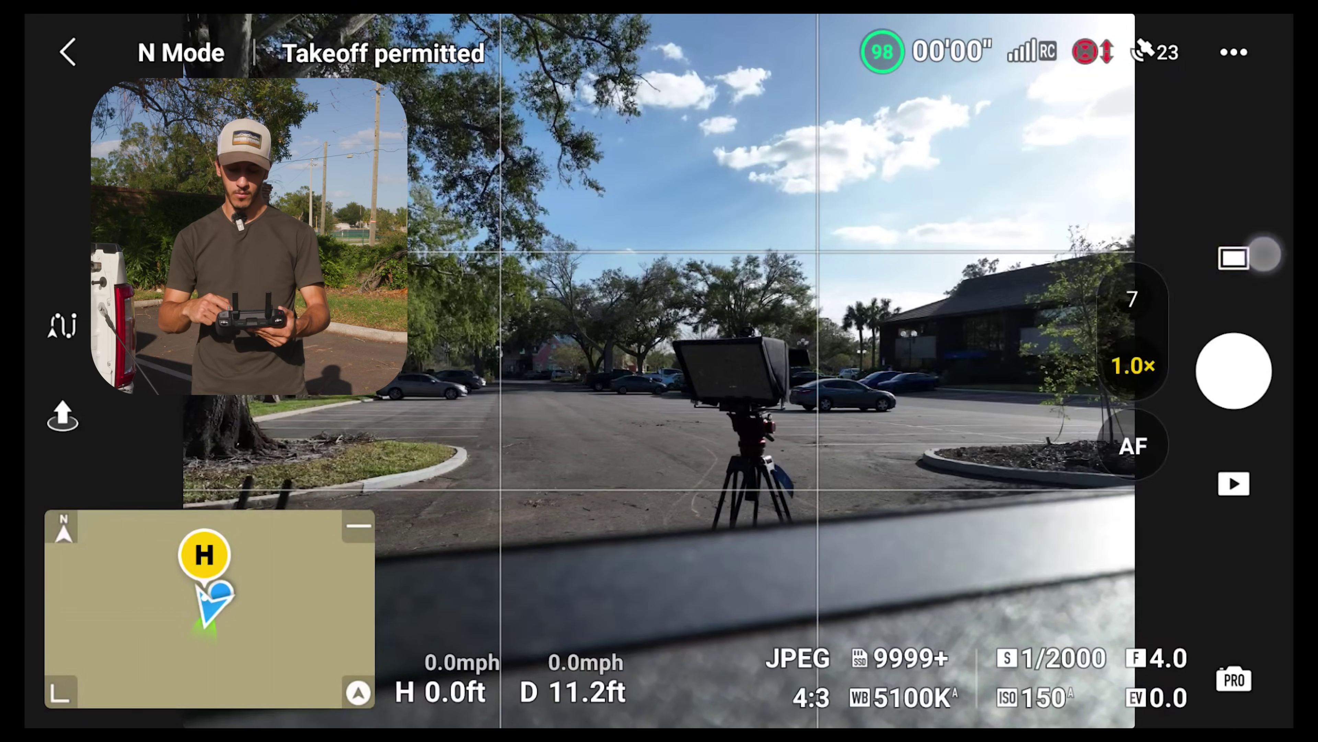
drag(1012, 423, 1028, 156)
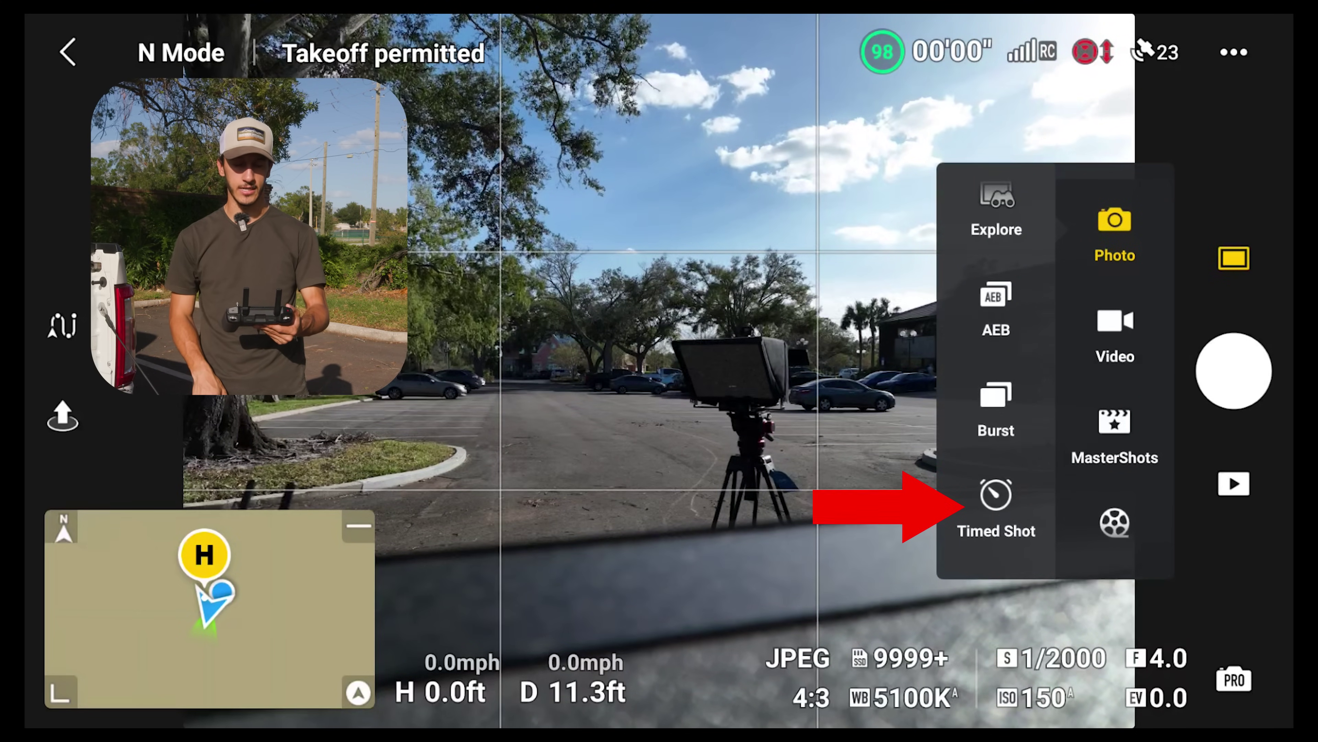
click(1019, 517)
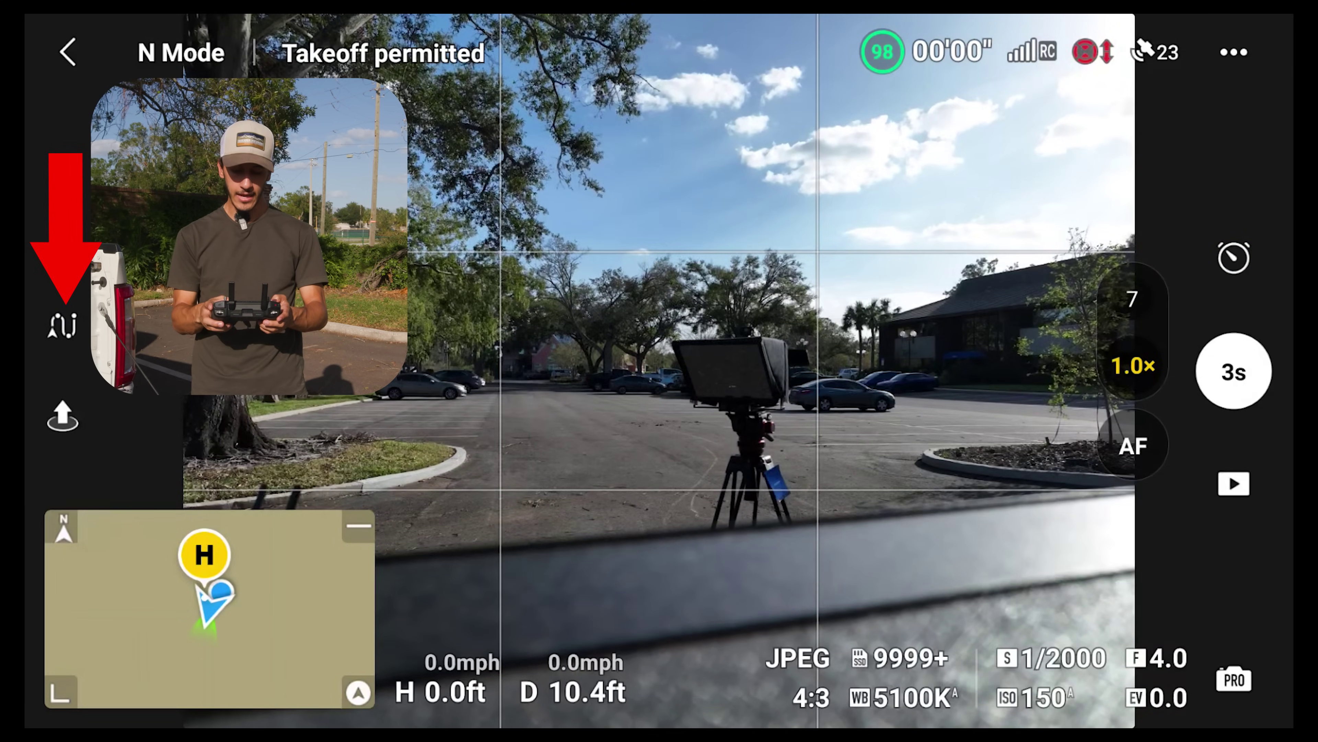
click(62, 325)
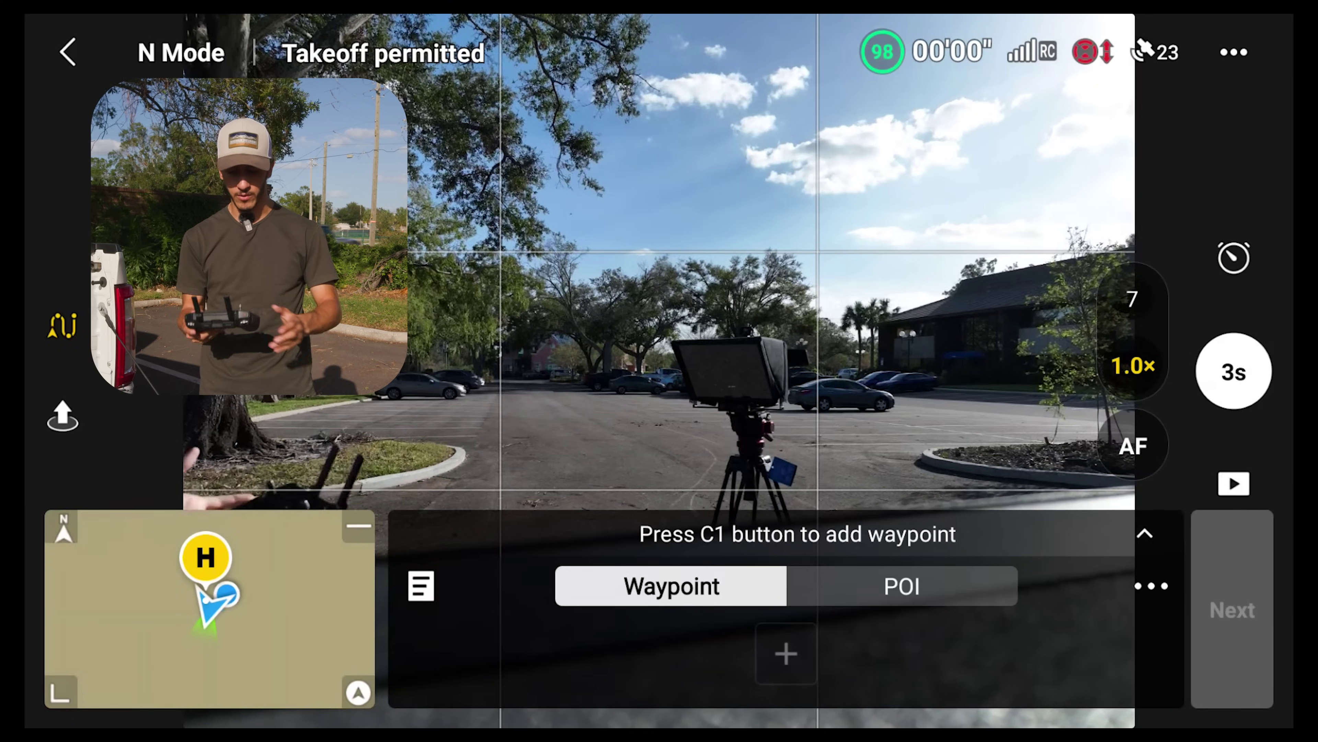
- Load the 2024-10-31 route (27 waypoints, 1.1 miles) from History and show it full-screen
click(421, 585)
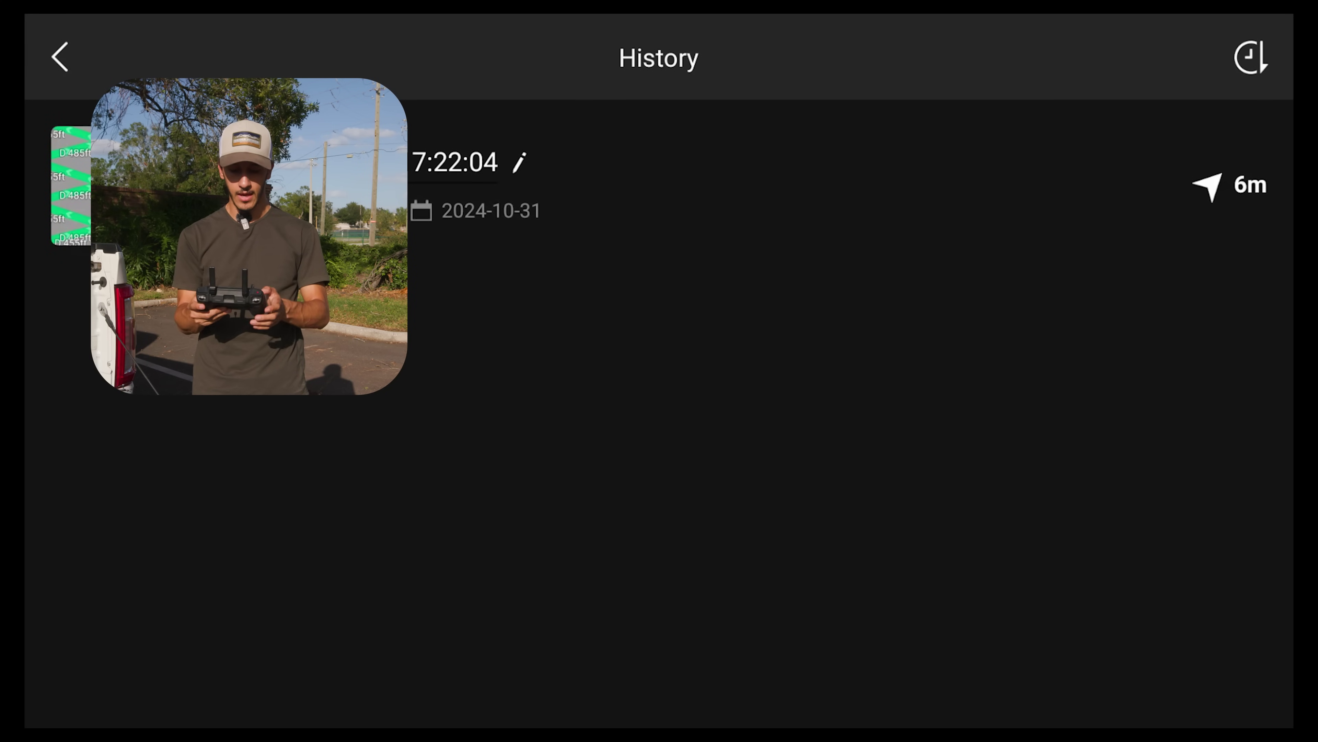
click(60, 57)
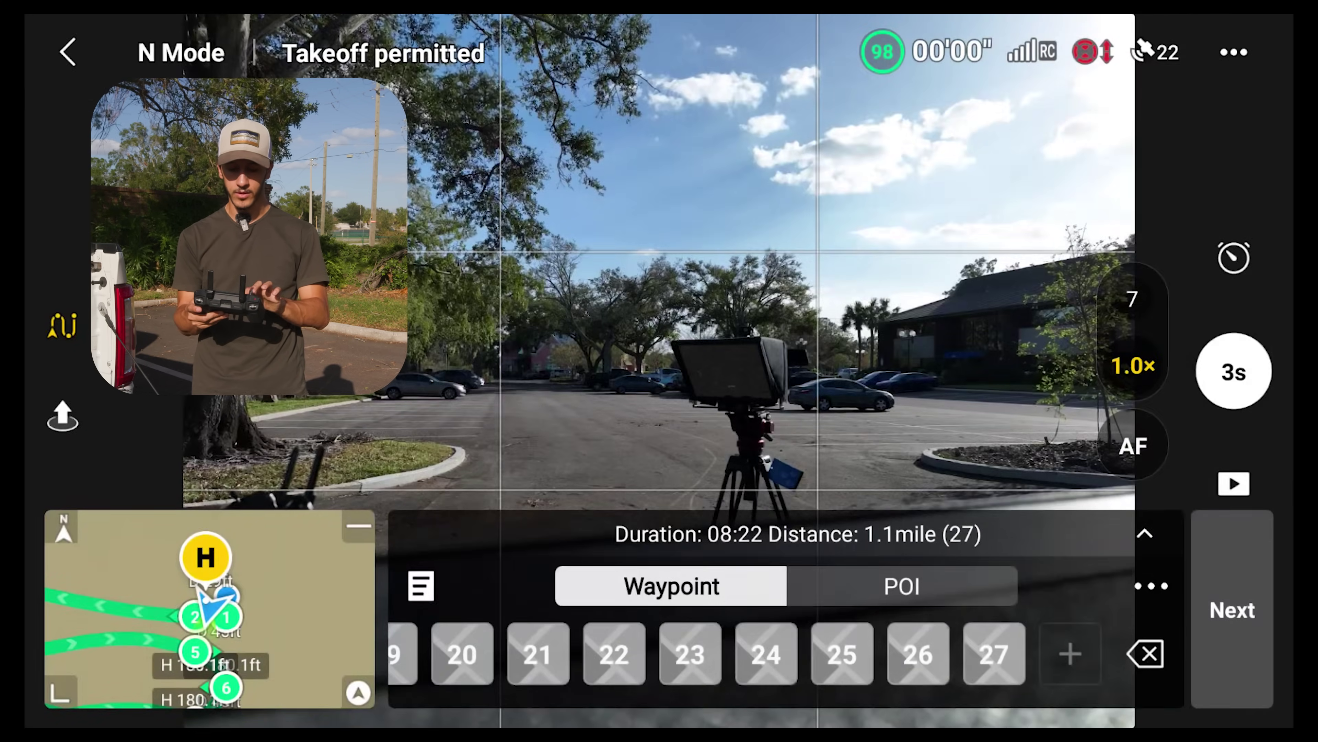
click(270, 571)
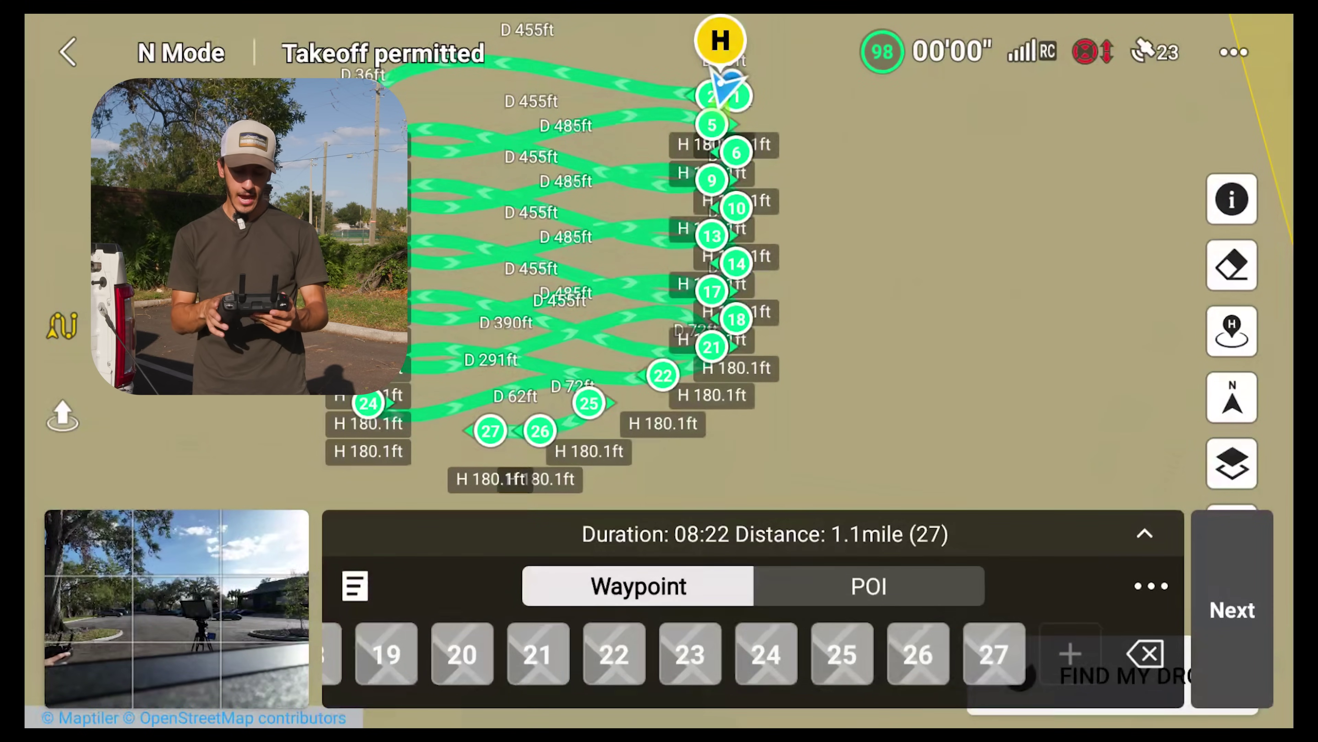
- Set global speed to 8.72 mph and end-of-flight to RTH, then launch the mission
click(1232, 609)
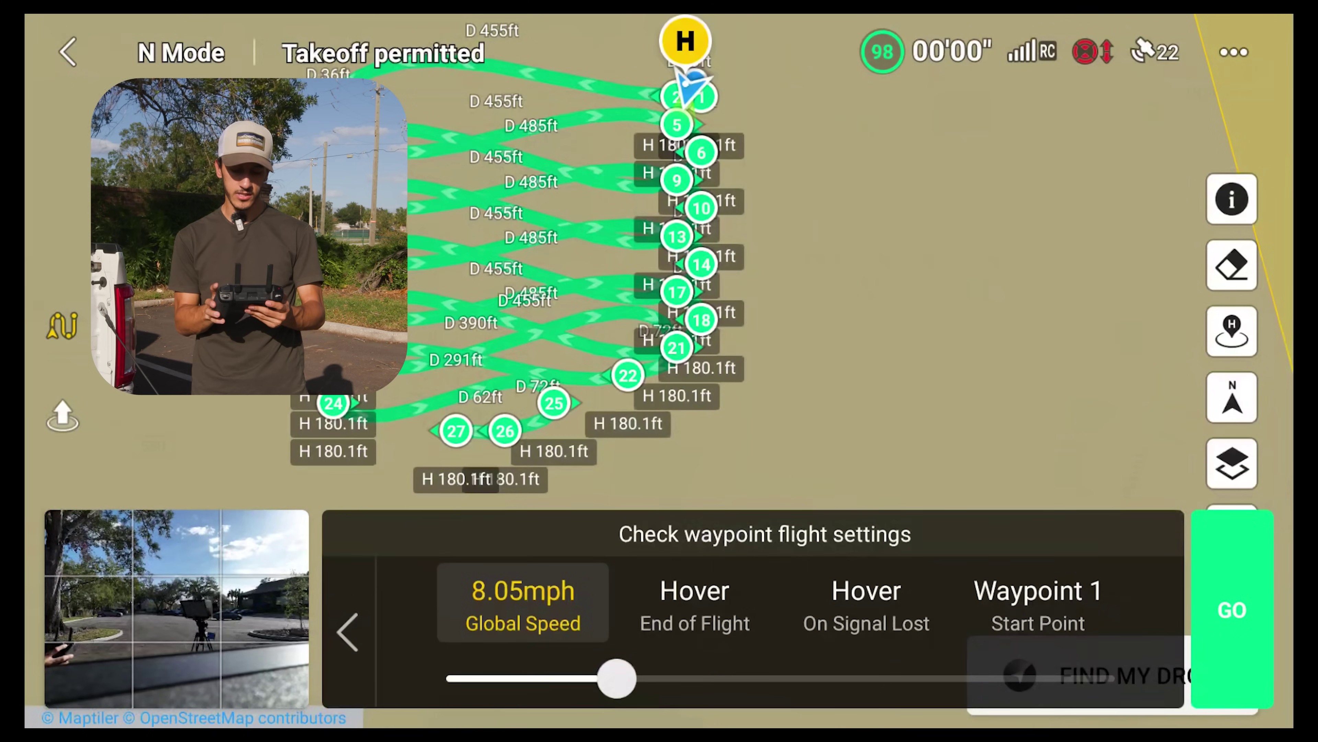
click(565, 685)
mouse_move(565, 685)
mouse_down()
mouse_move(553, 677)
mouse_move(569, 677)
mouse_up()
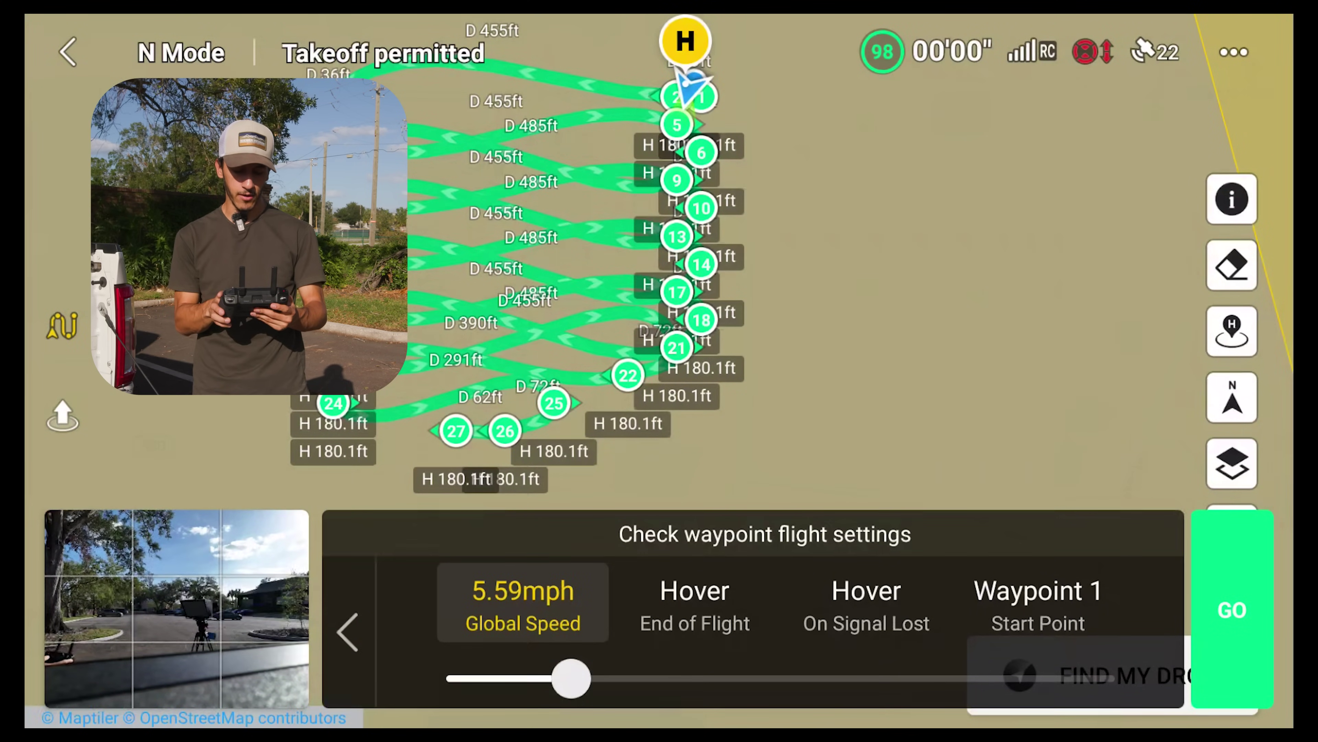
drag(571, 677, 629, 677)
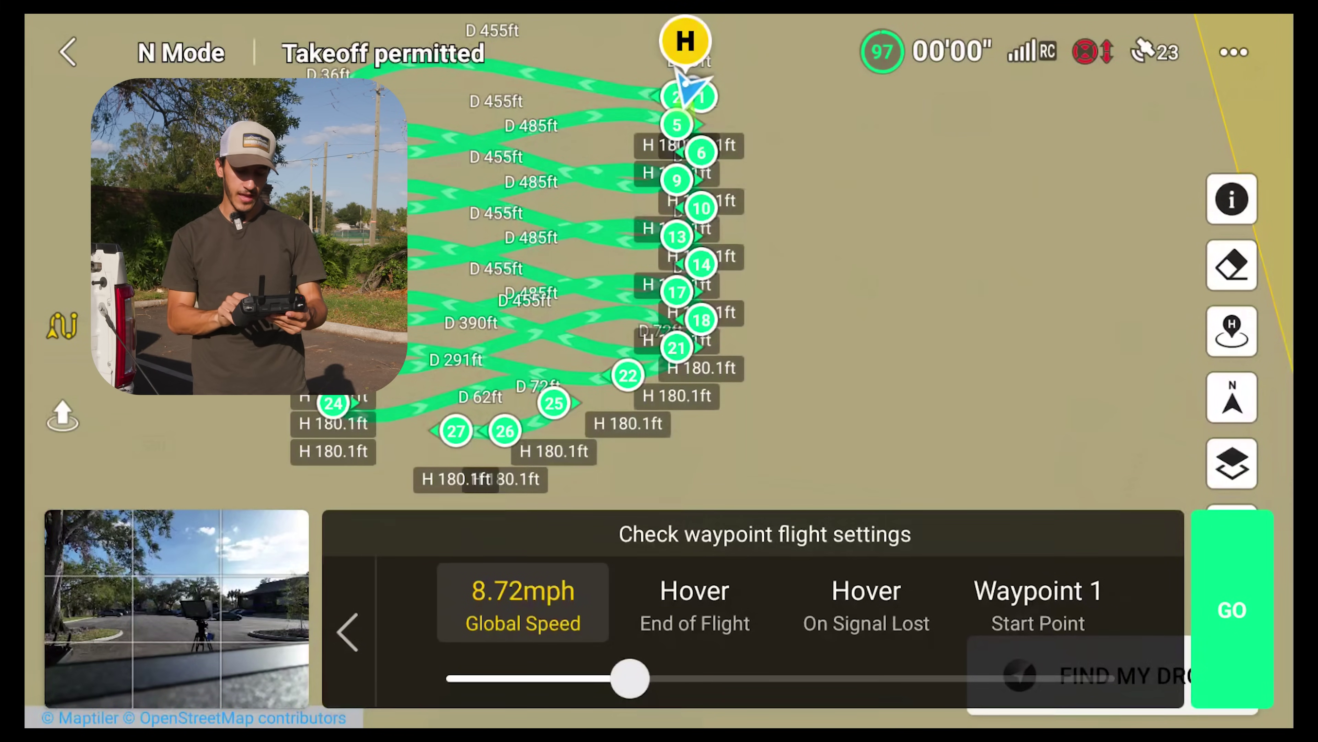
click(694, 602)
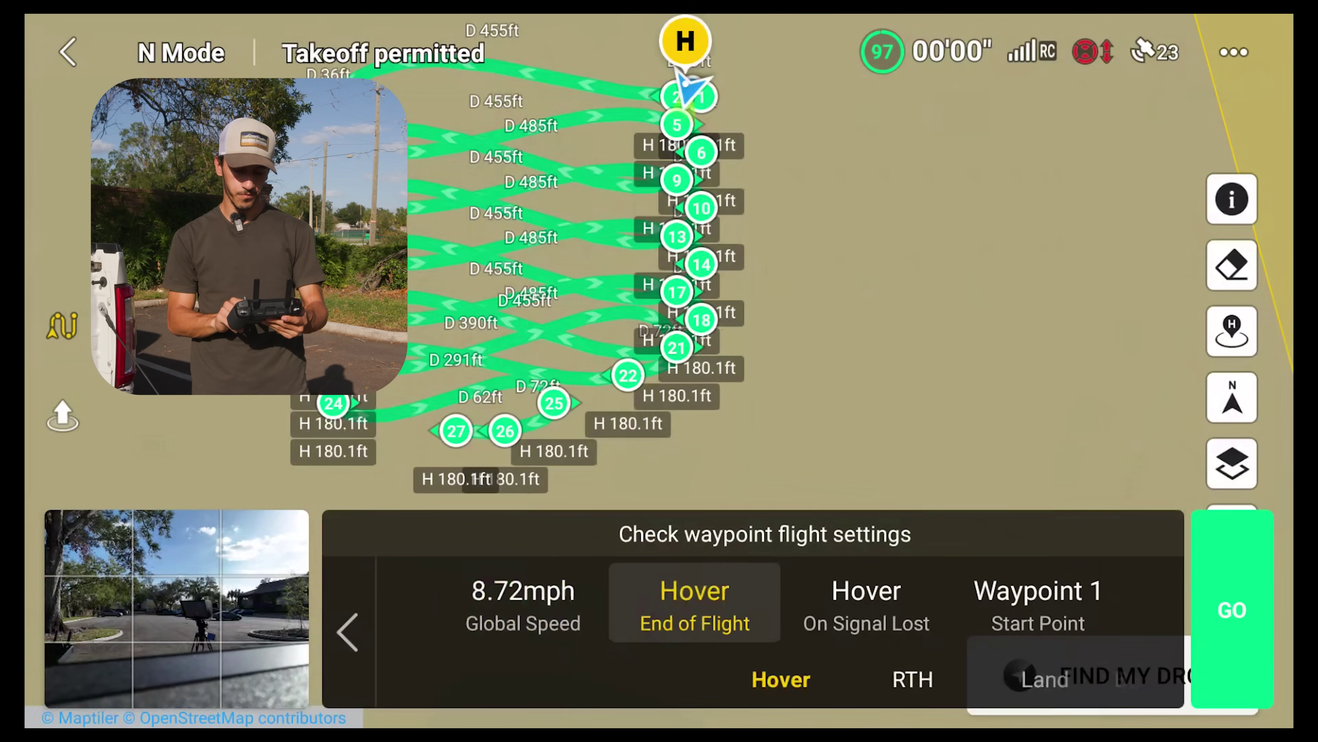
click(913, 679)
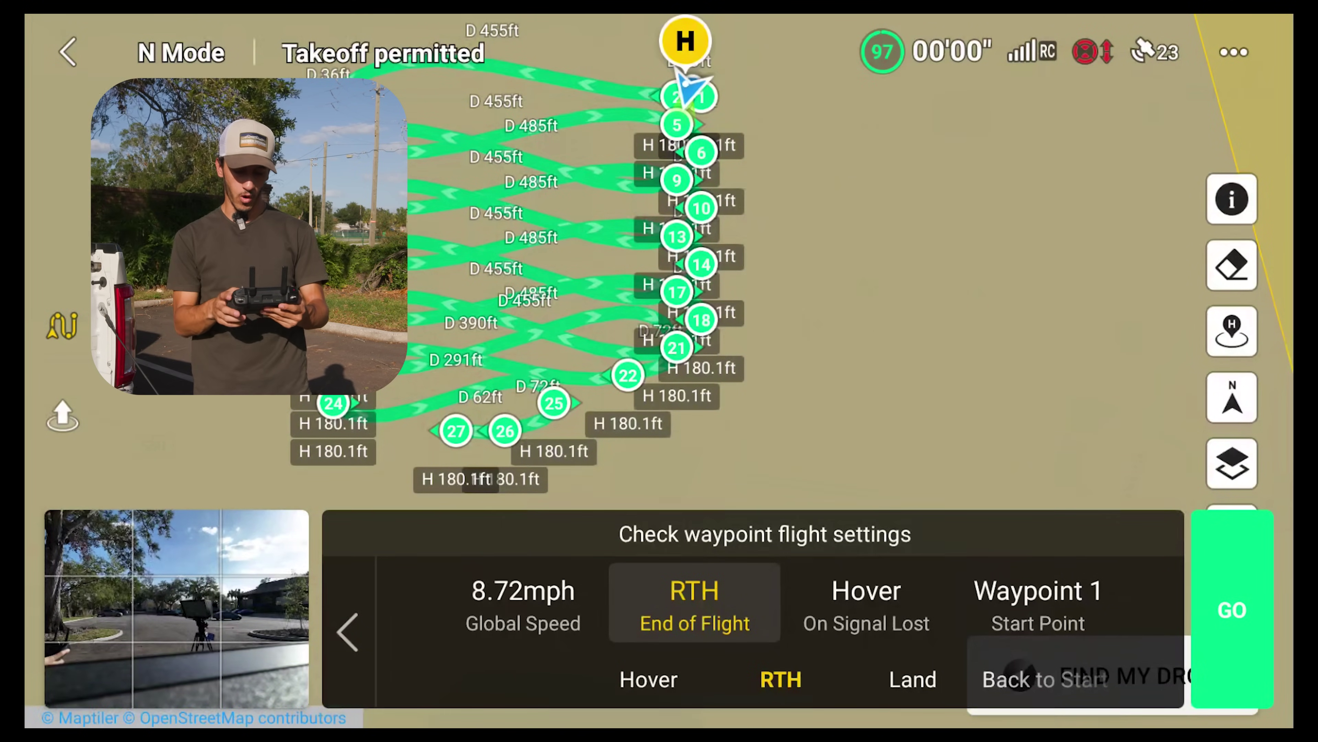
click(1232, 609)
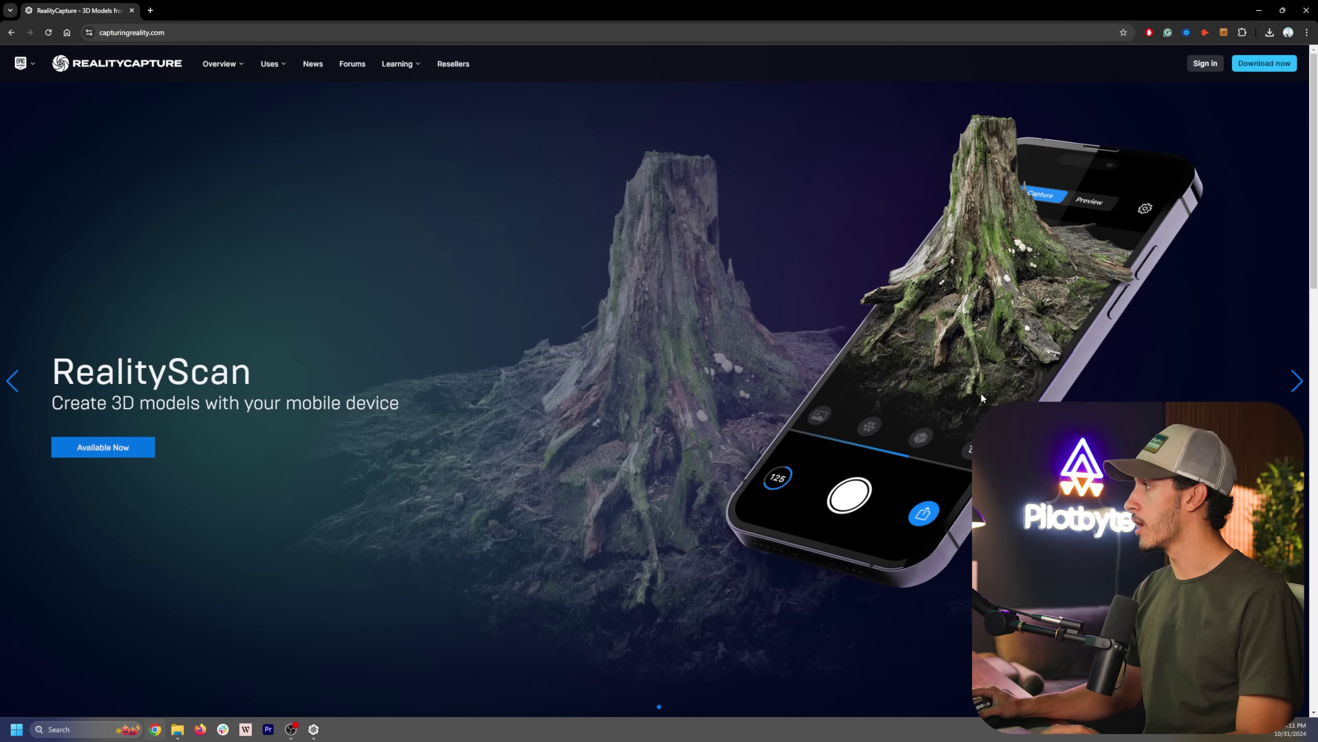
- Download RealityCapture from capturingreality.com
click(1264, 63)
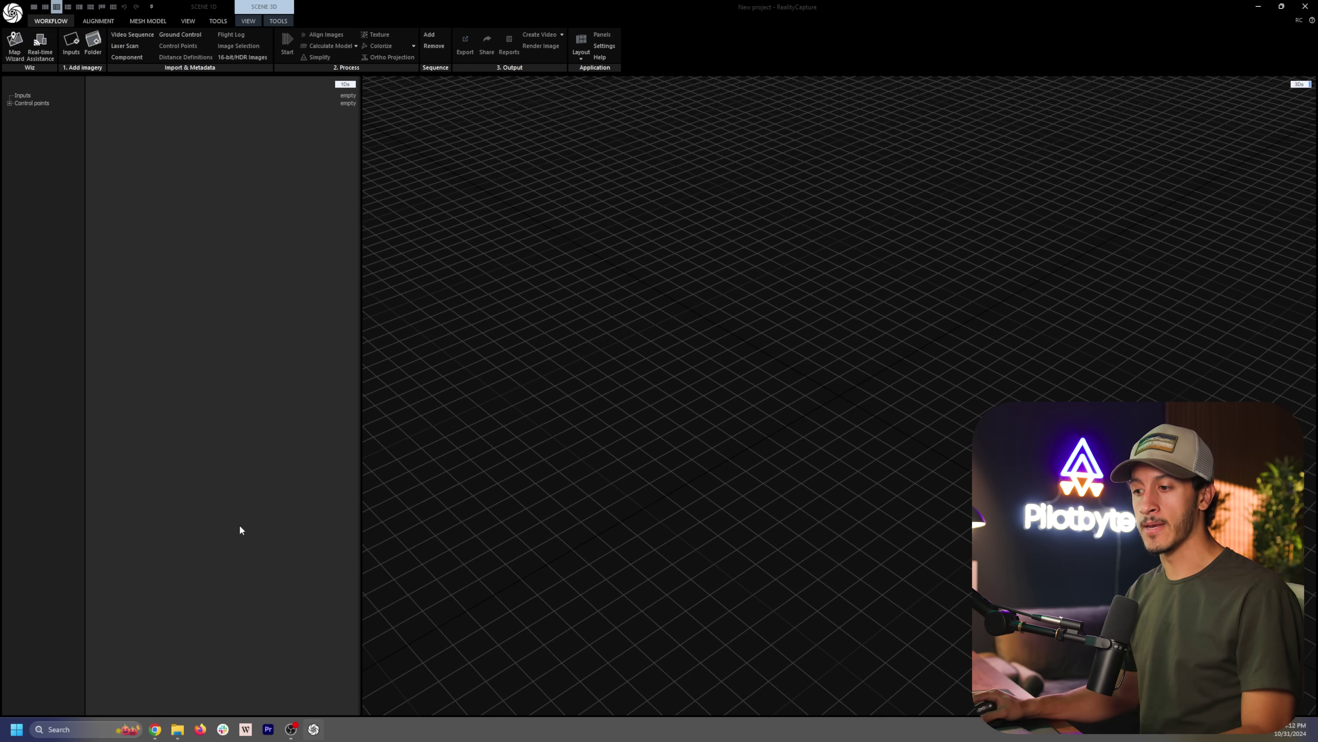
- Open the Images folder and inspect drone photo DJI_0029 in the photo viewer
click(178, 730)
drag(471, 182, 501, 178)
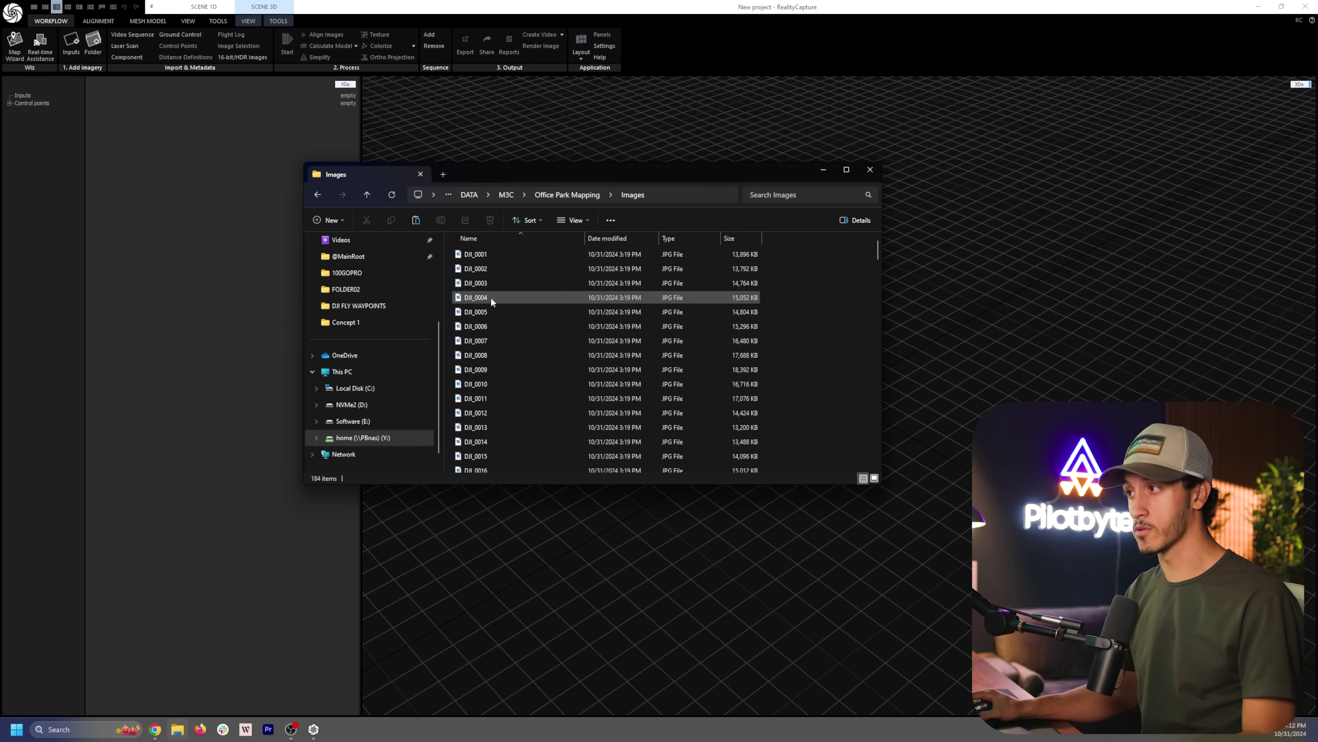
scroll(491, 254, down, 8)
double_click(484, 321)
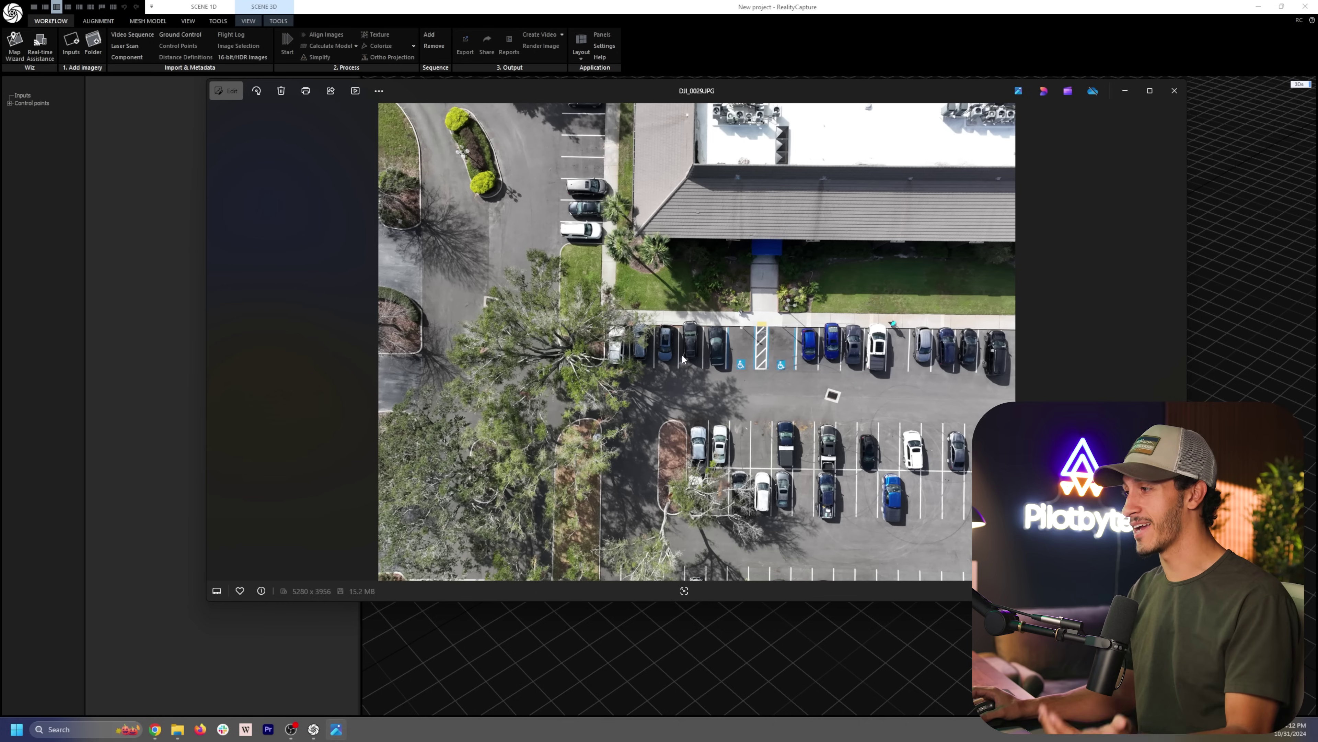
scroll(683, 359, up, 5)
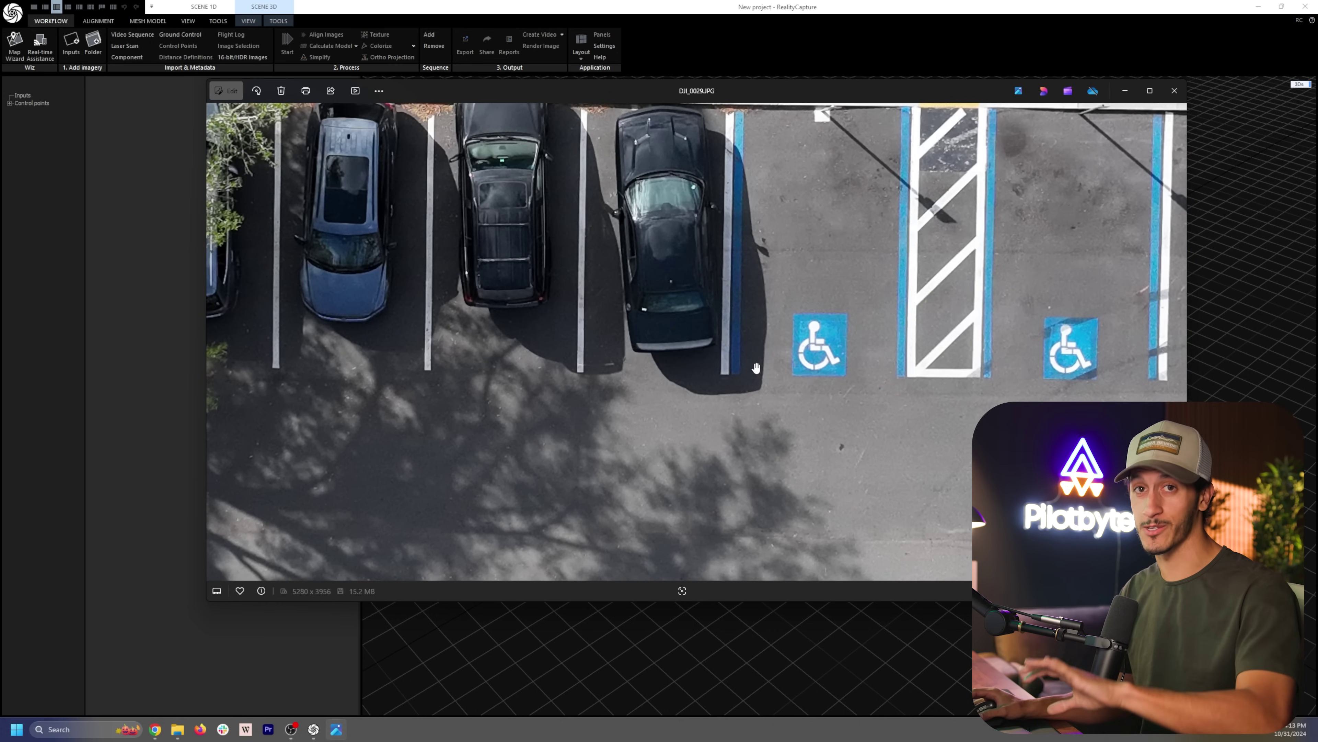
scroll(756, 368, down, 5)
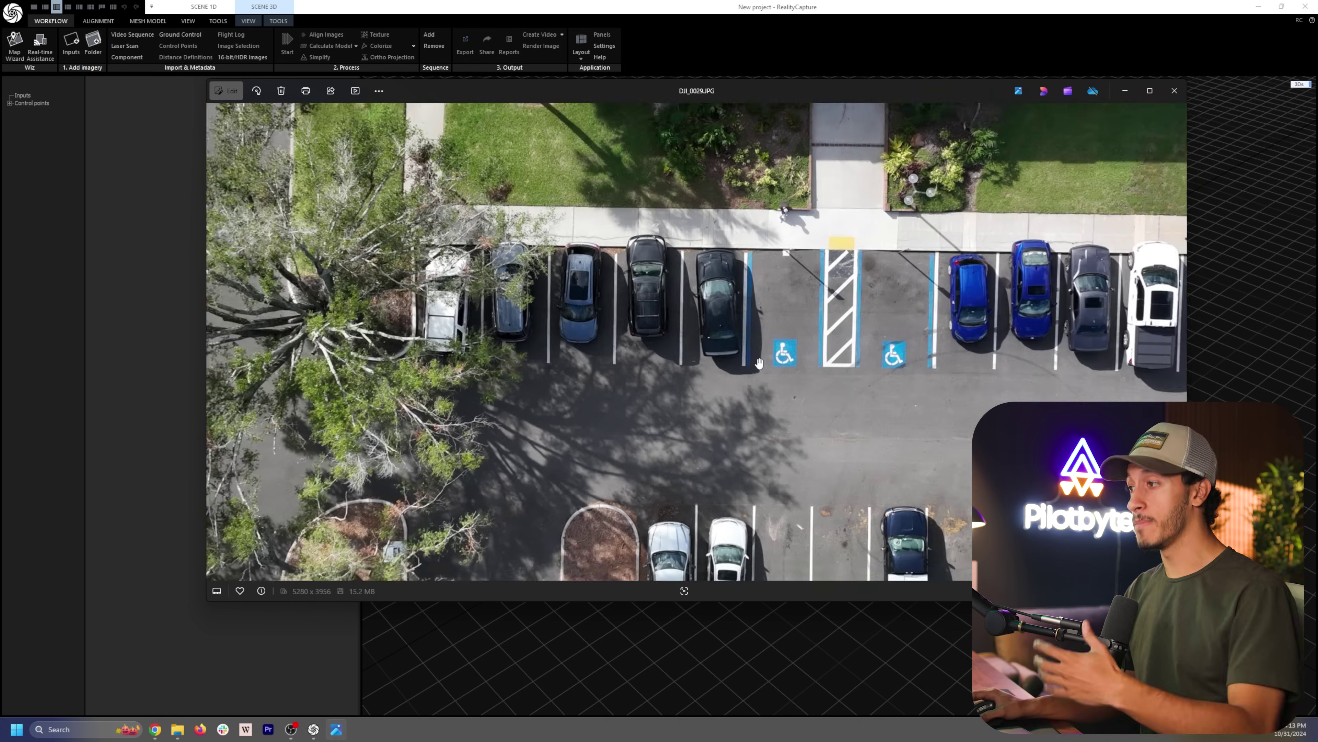
scroll(760, 360, down, 2)
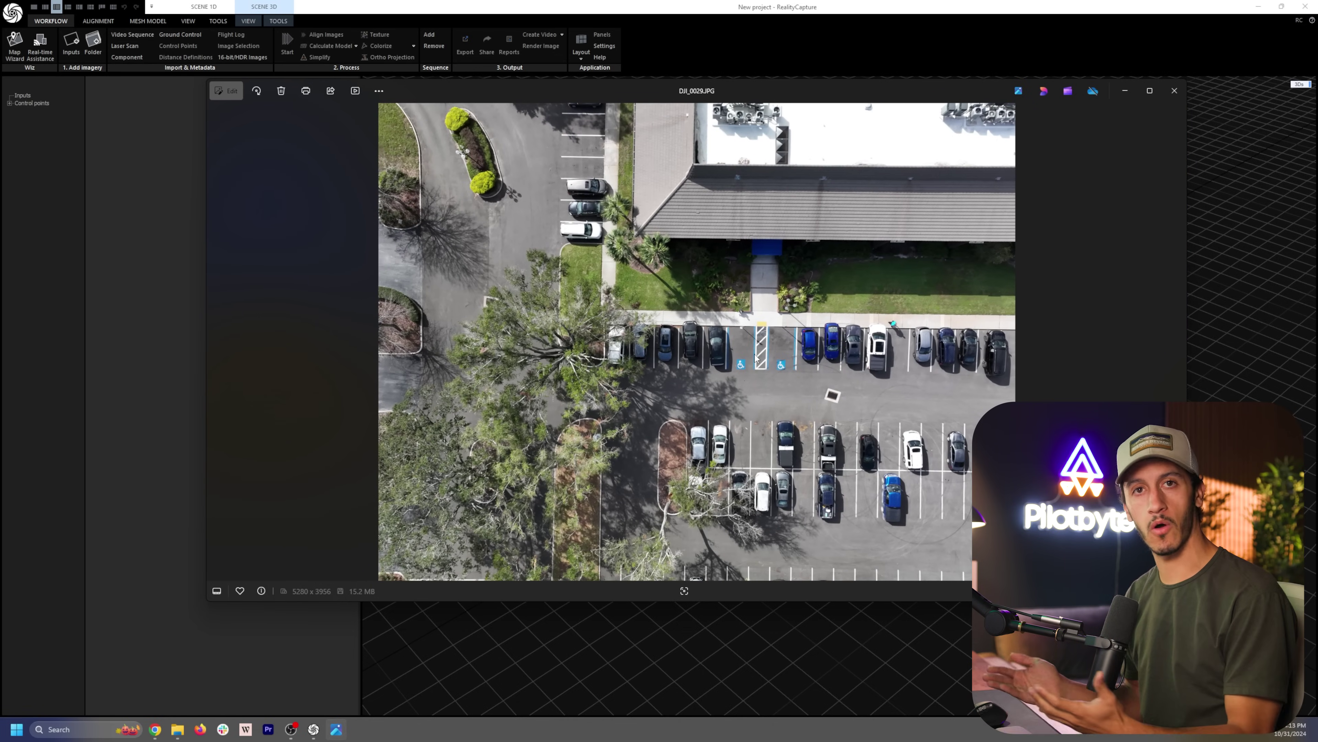
key(alt+F4)
- Go up to Office Park Mapping, reopen the Images folder, then return to RealityCapture
click(581, 289)
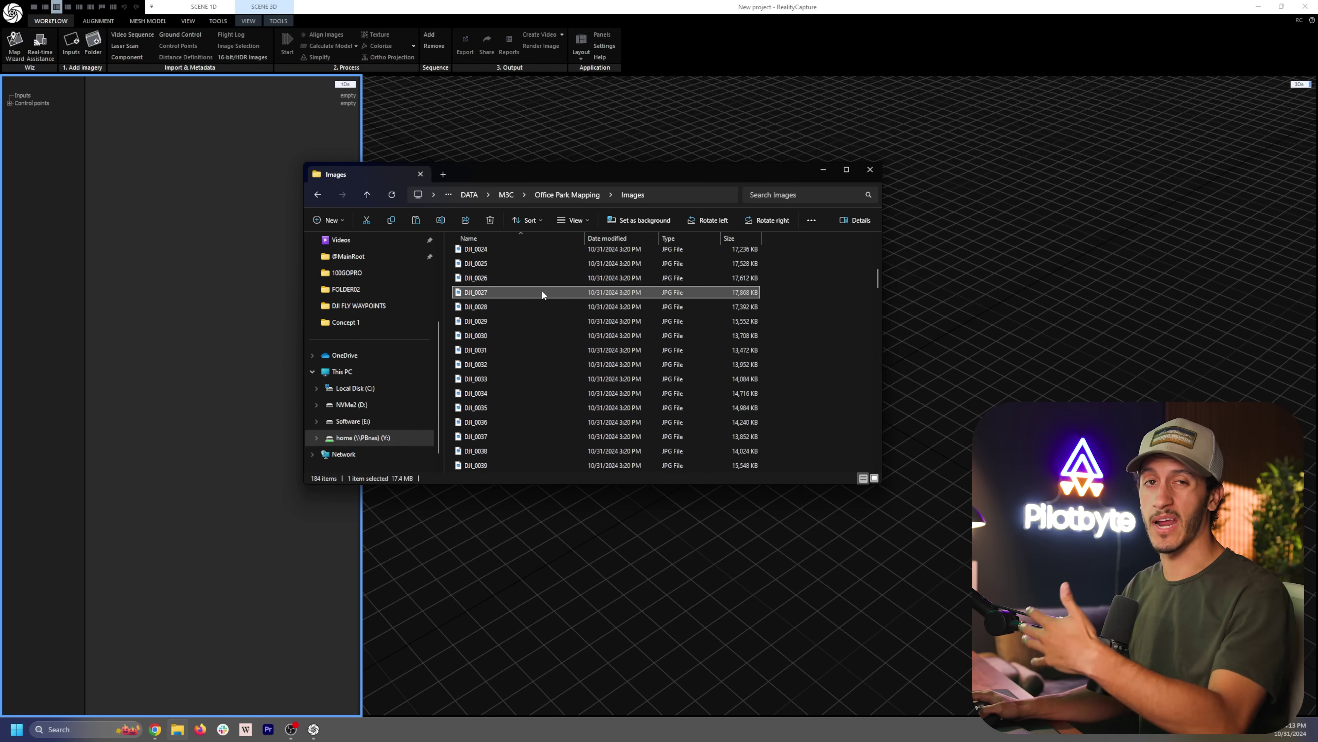
key(BackSpace)
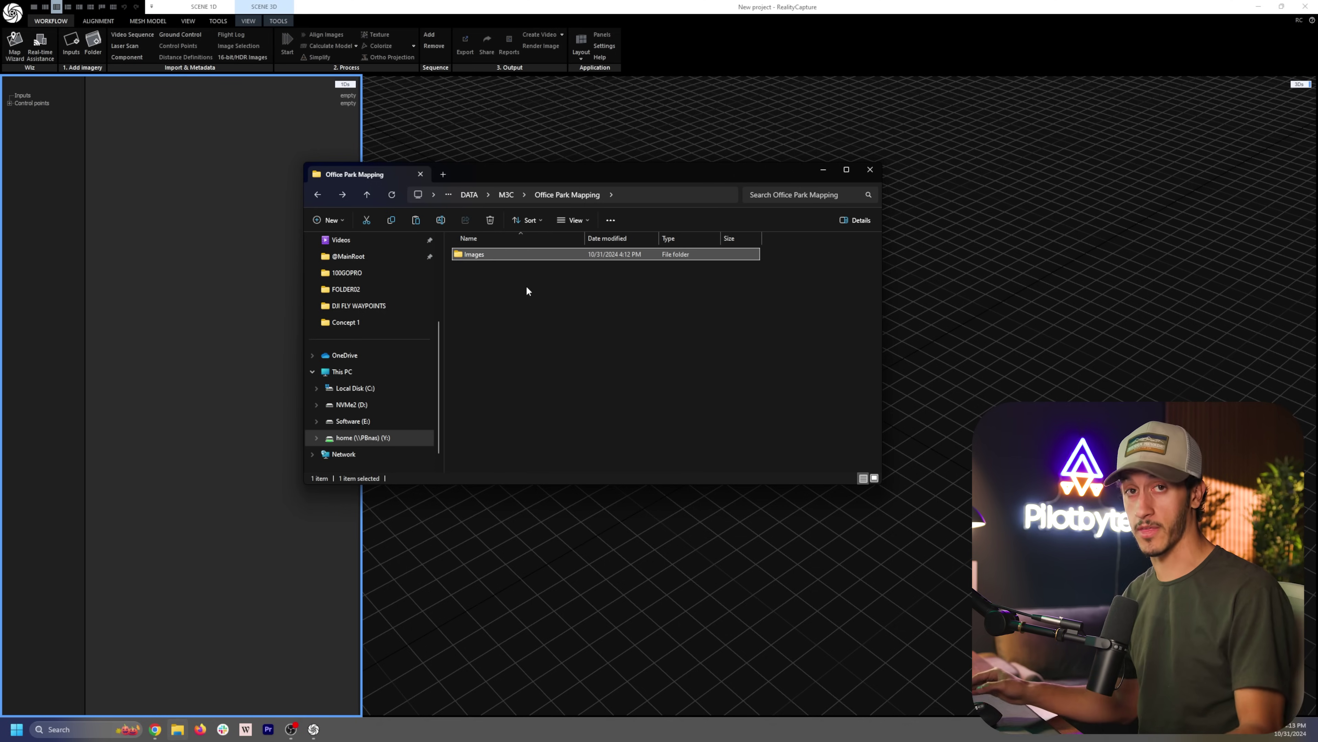
click(554, 319)
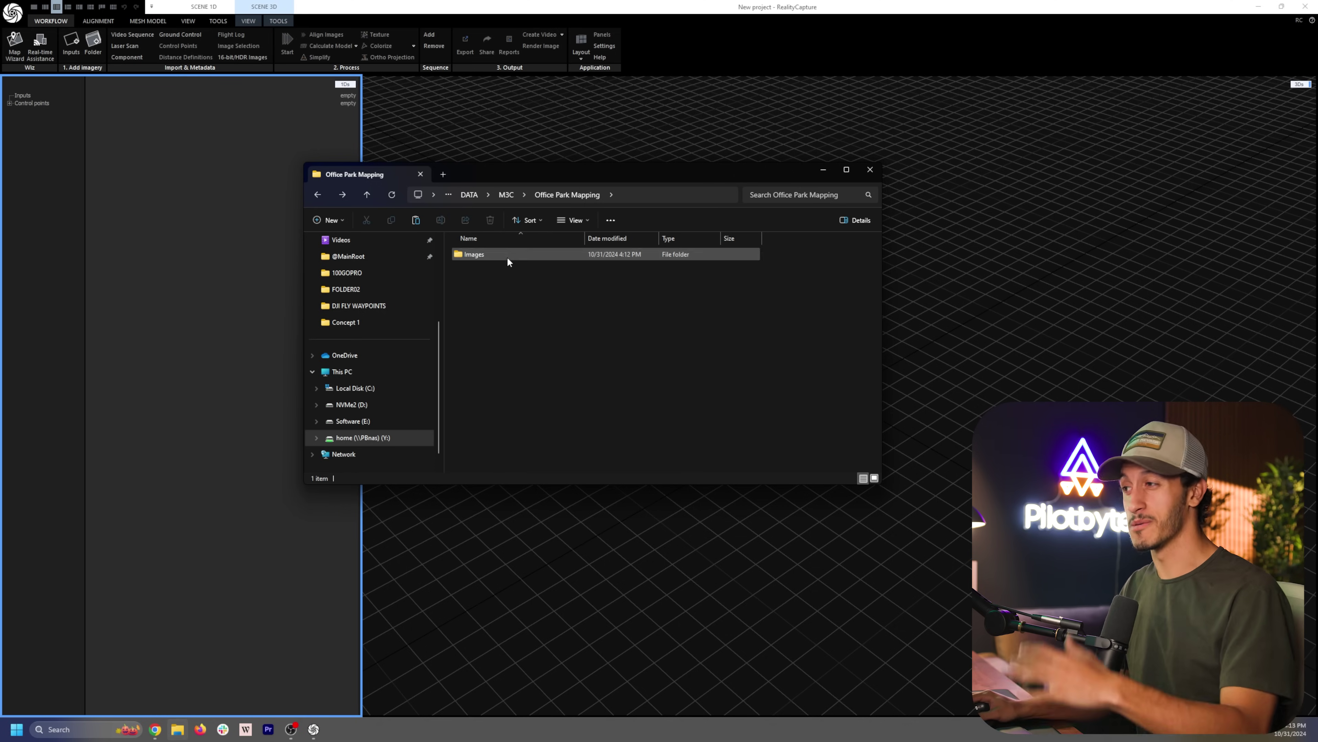
mouse_move(506, 255)
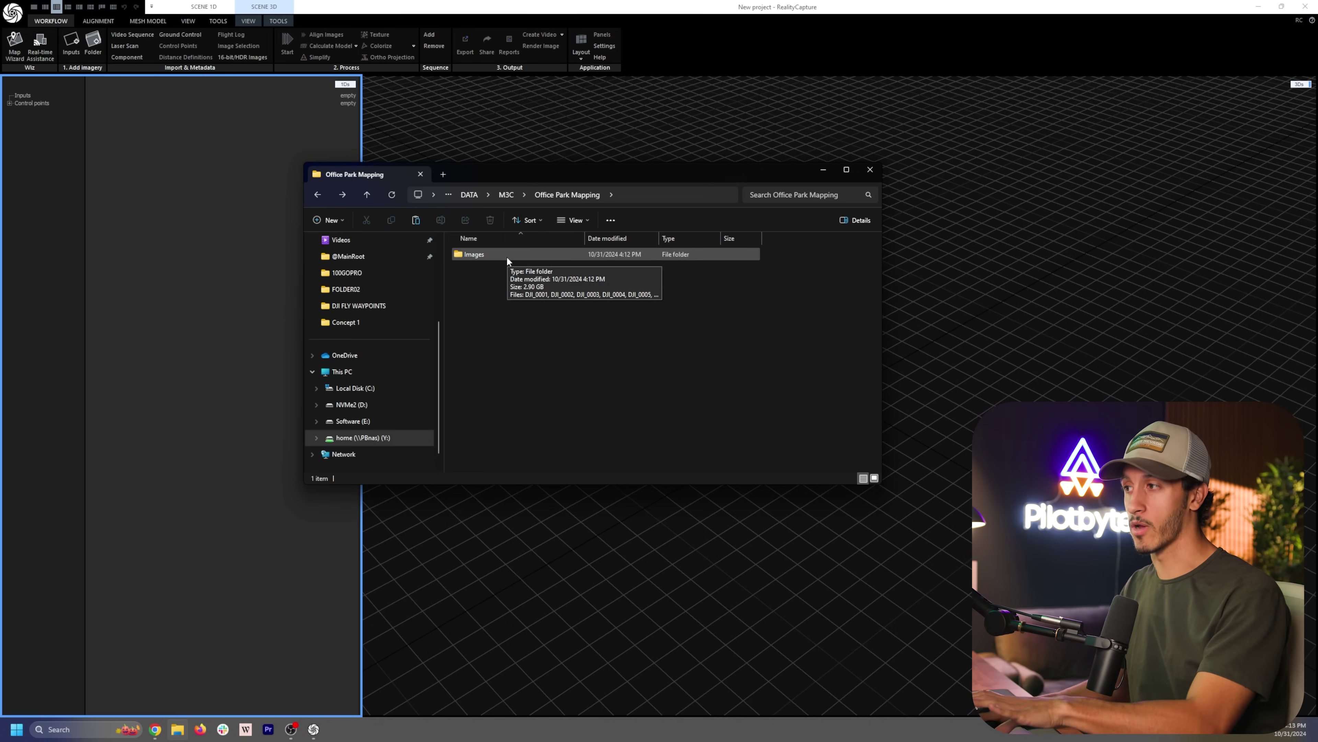
double_click(504, 256)
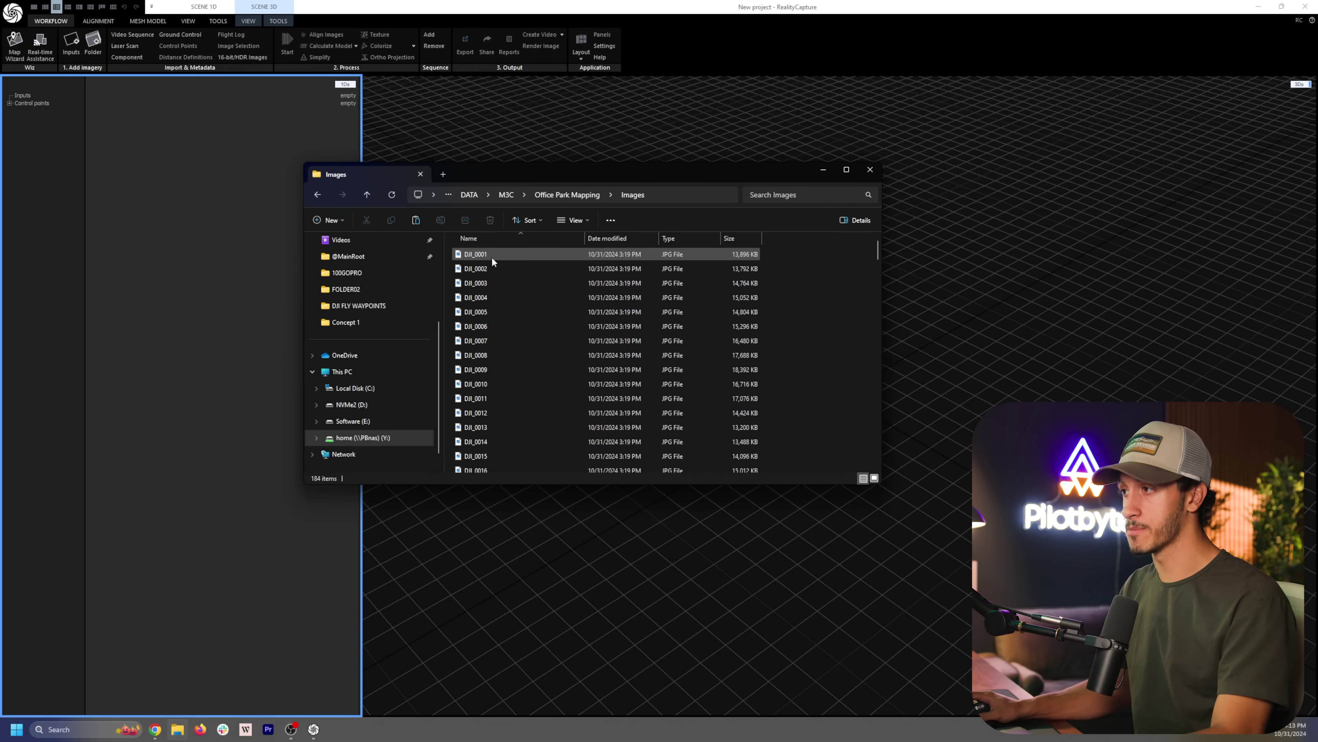
click(115, 115)
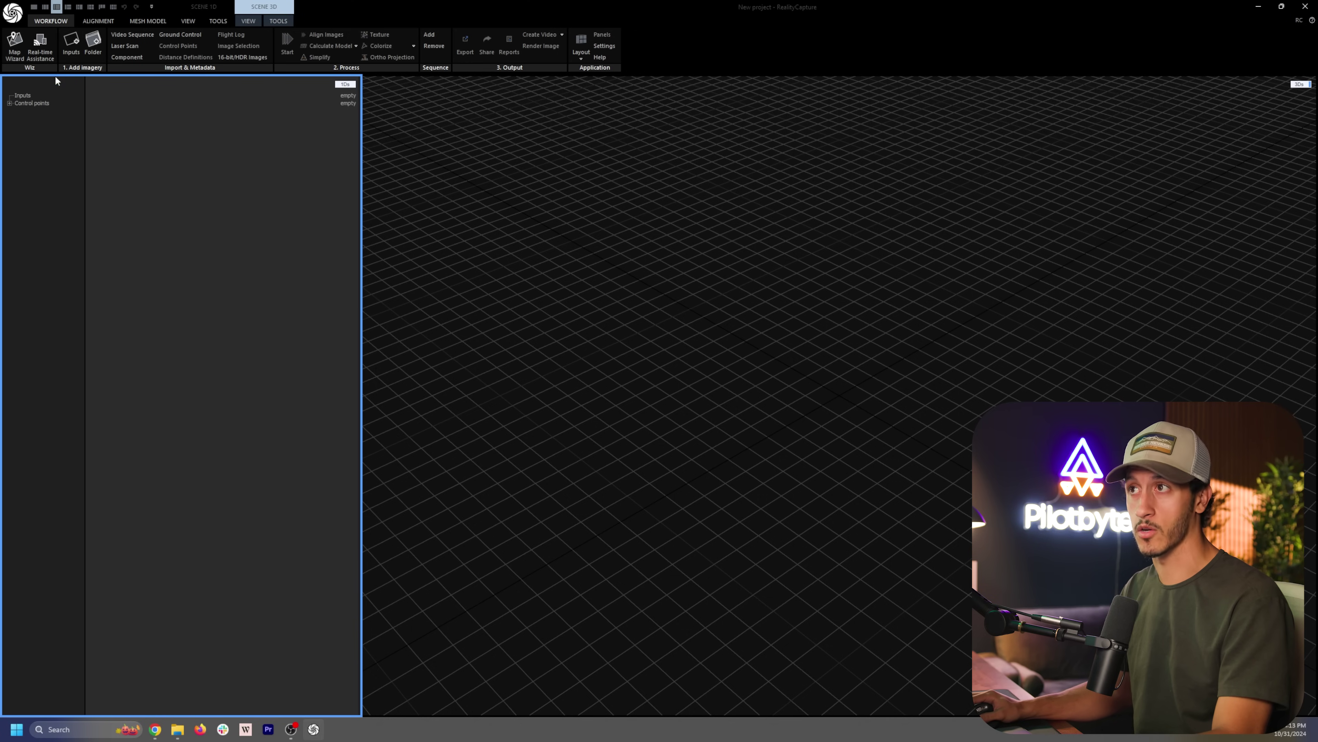
- Import the Office Park Mapping Images folder, adding all 184 photos as inputs
click(88, 51)
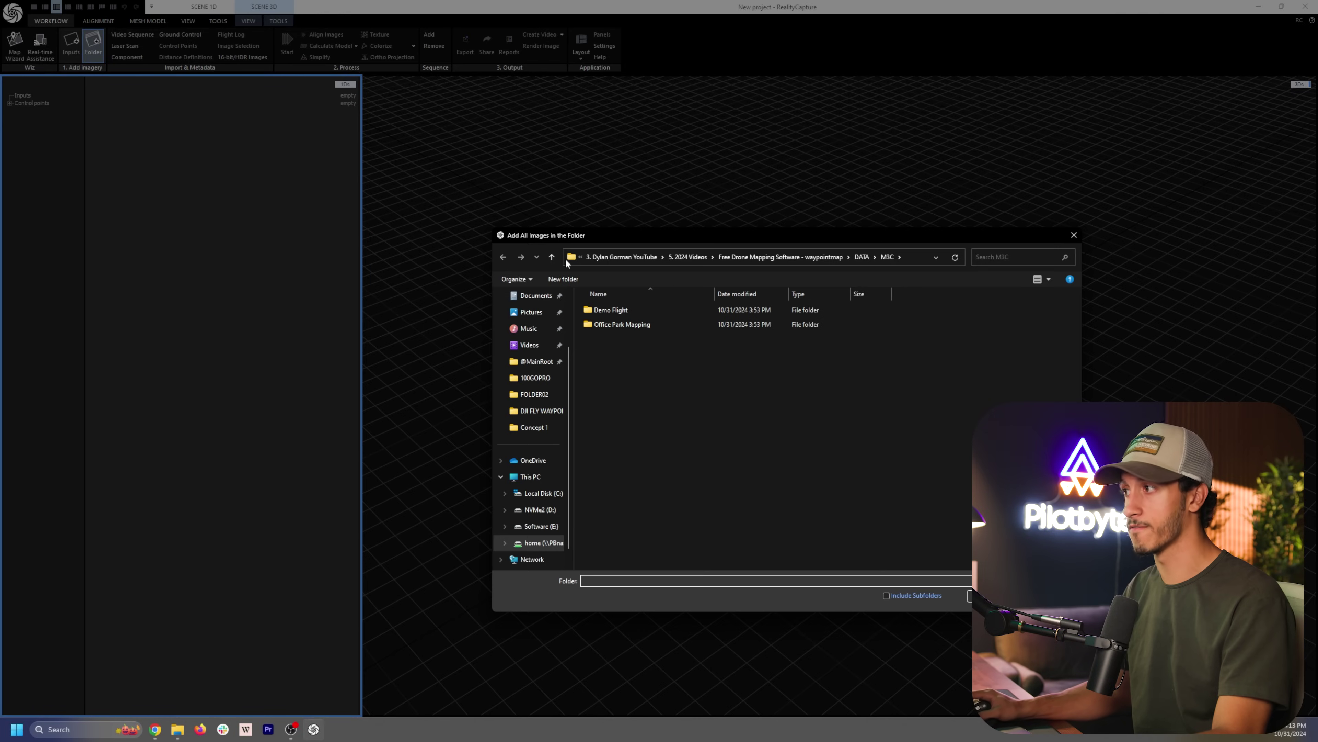
drag(647, 239, 495, 232)
double_click(483, 317)
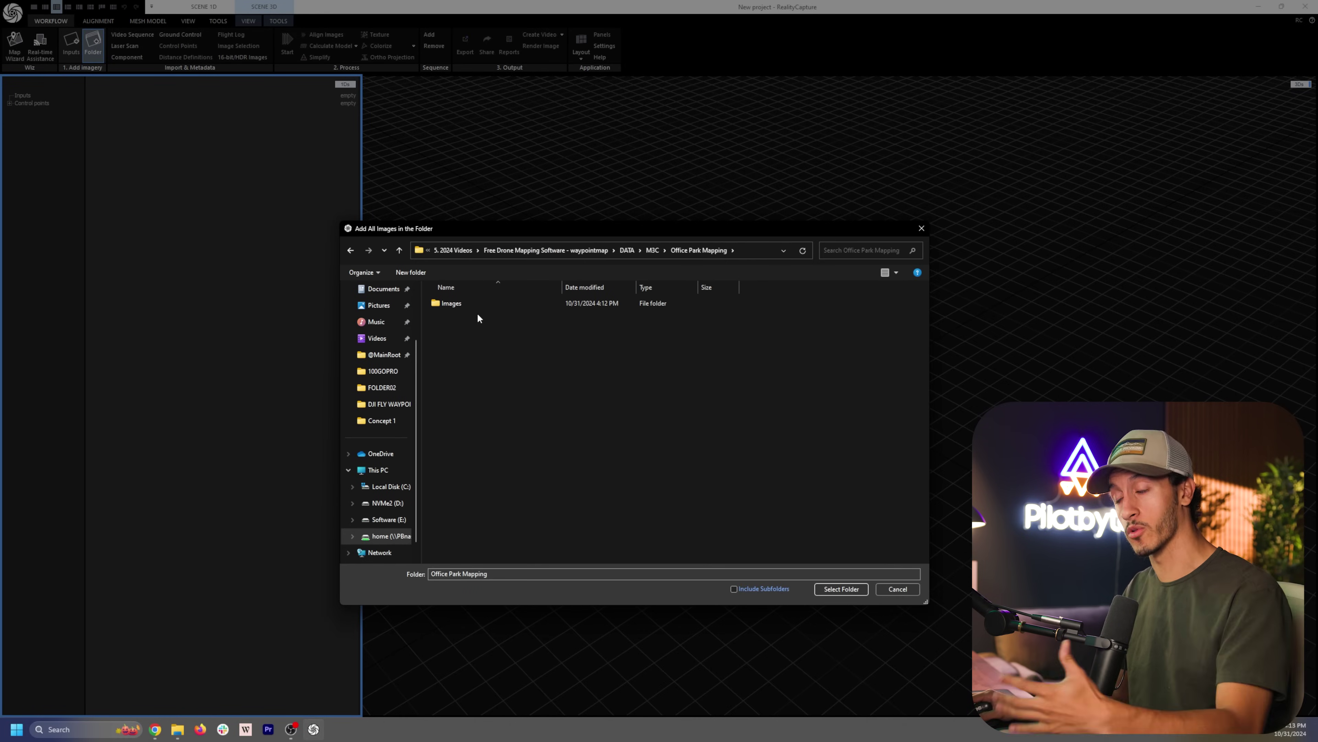
click(468, 303)
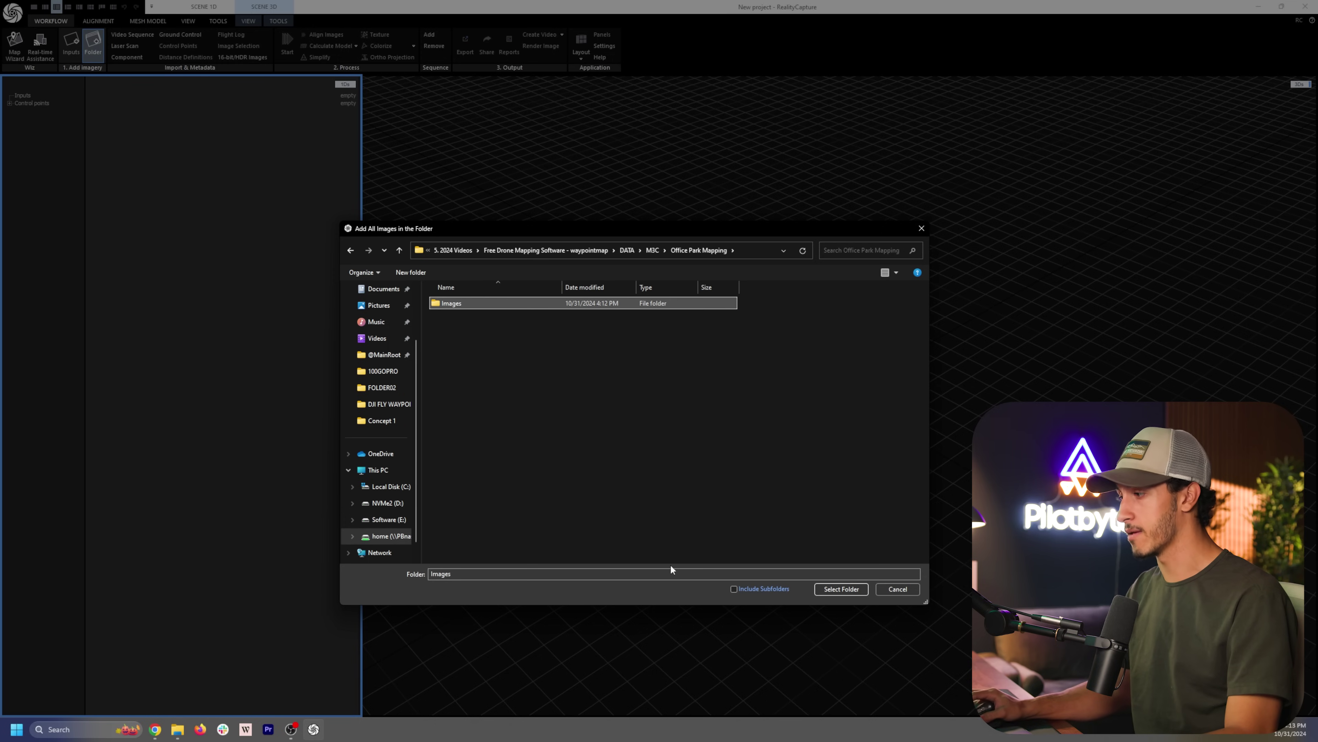
click(848, 589)
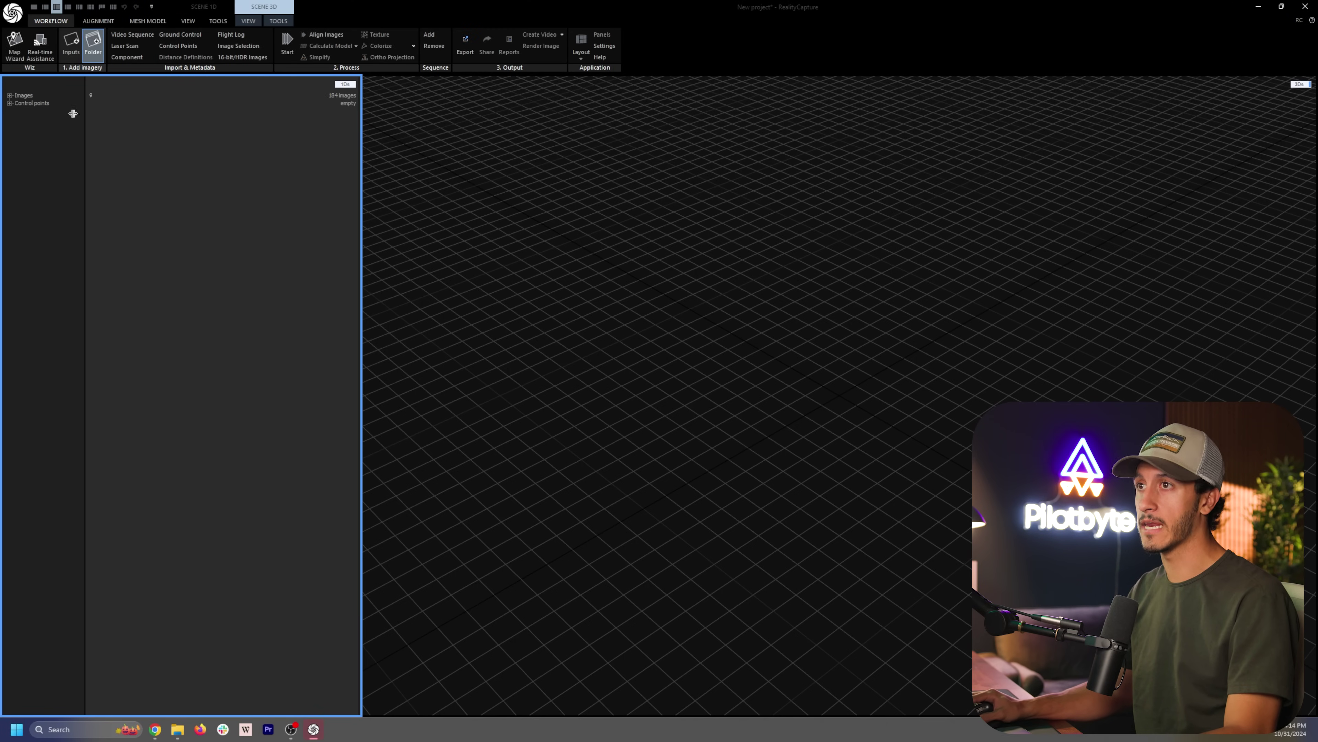
- Expand Images and preview DJI_0020.JPG and DJI_0129.JPG in a widened 2D view
click(10, 96)
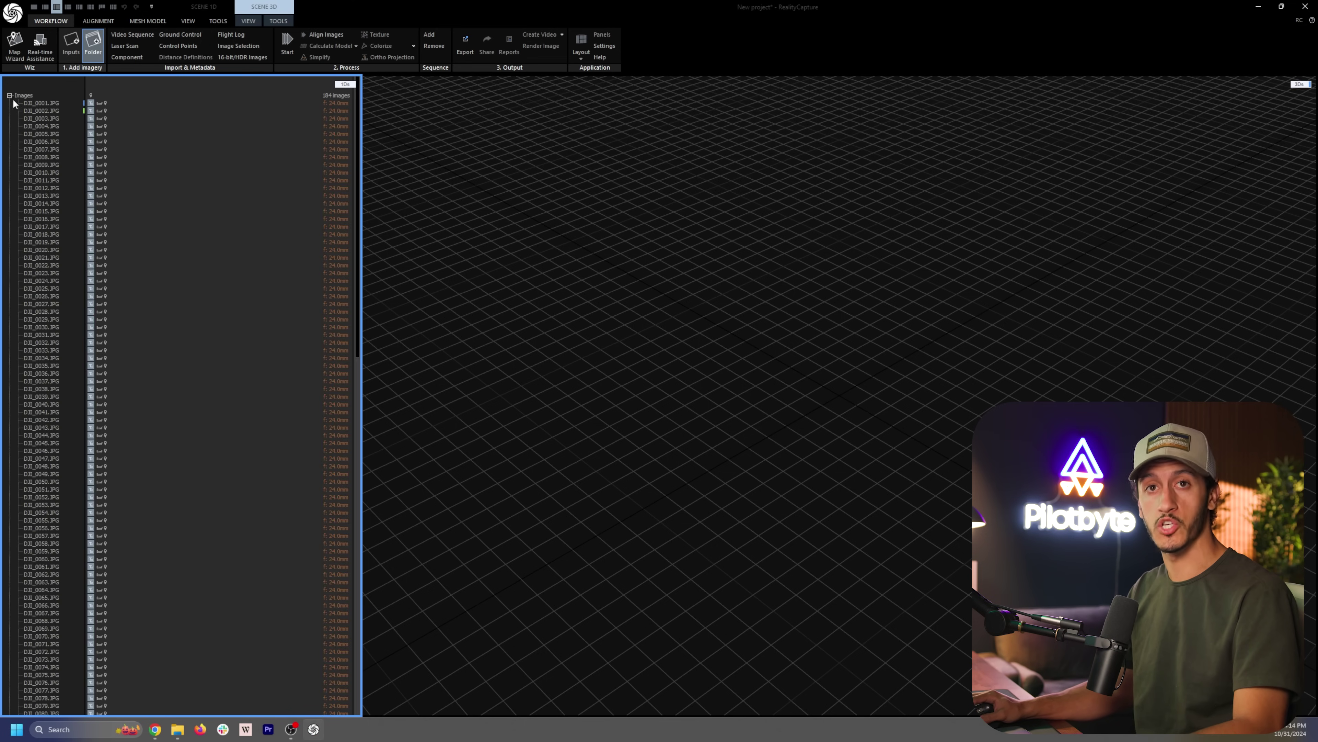
double_click(45, 249)
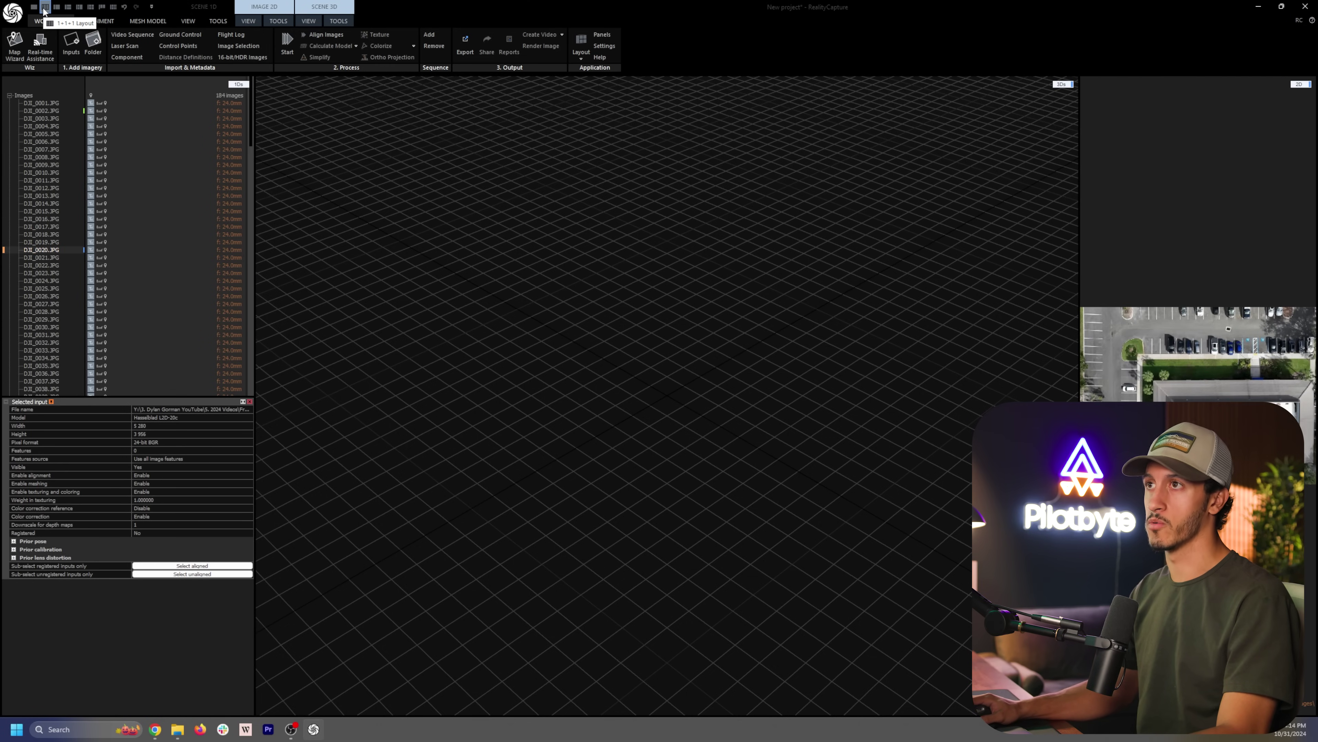
drag(1079, 404, 873, 404)
scroll(1071, 393, up, 5)
scroll(1062, 377, up, 5)
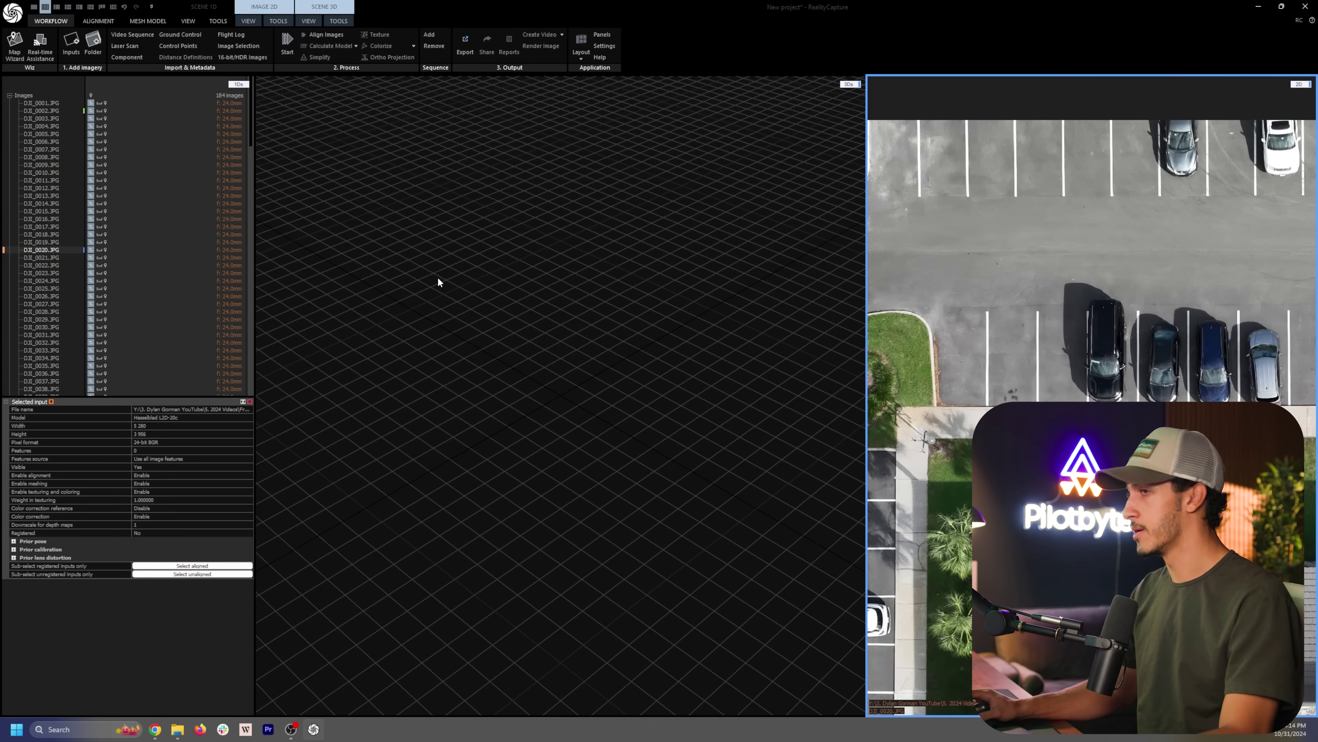
click(47, 289)
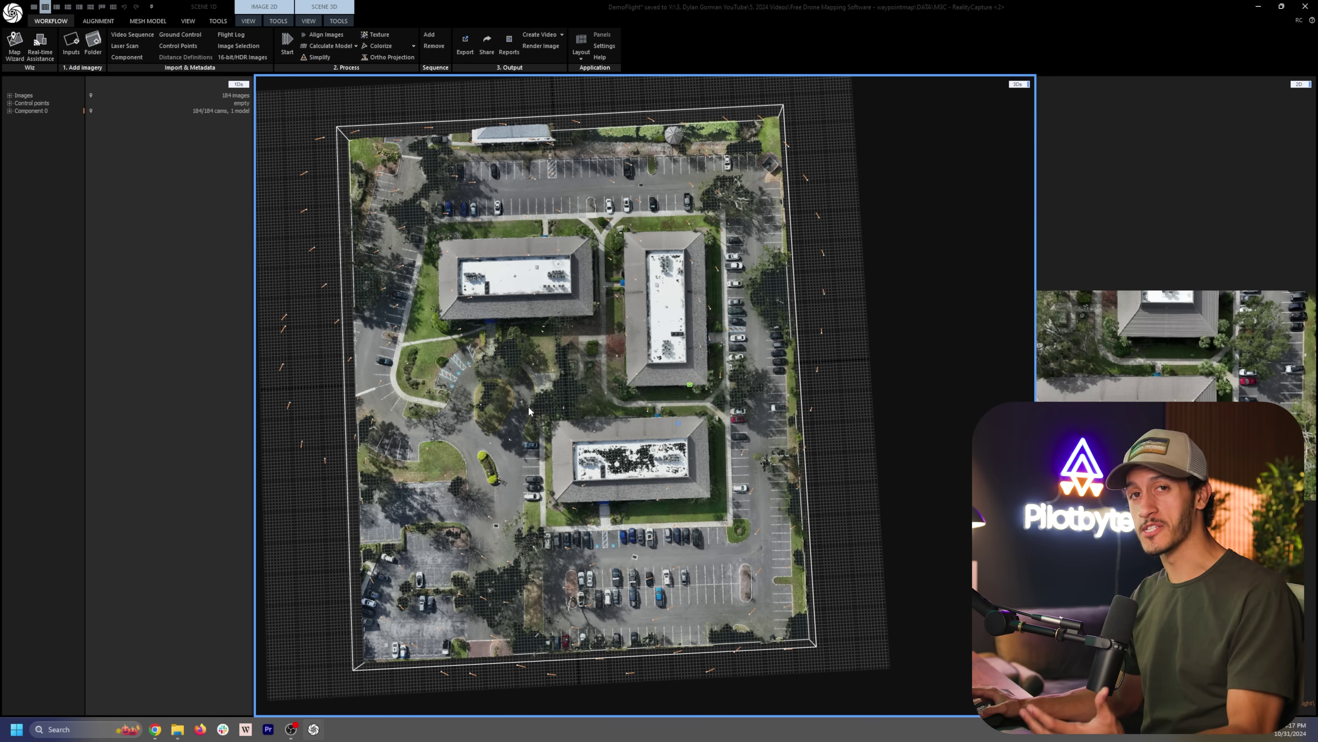
- Orbit and zoom the reconstructed model to an oblique view of buildings and parking lot
drag(522, 456, 596, 360)
scroll(669, 389, up, 5)
drag(563, 416, 608, 413)
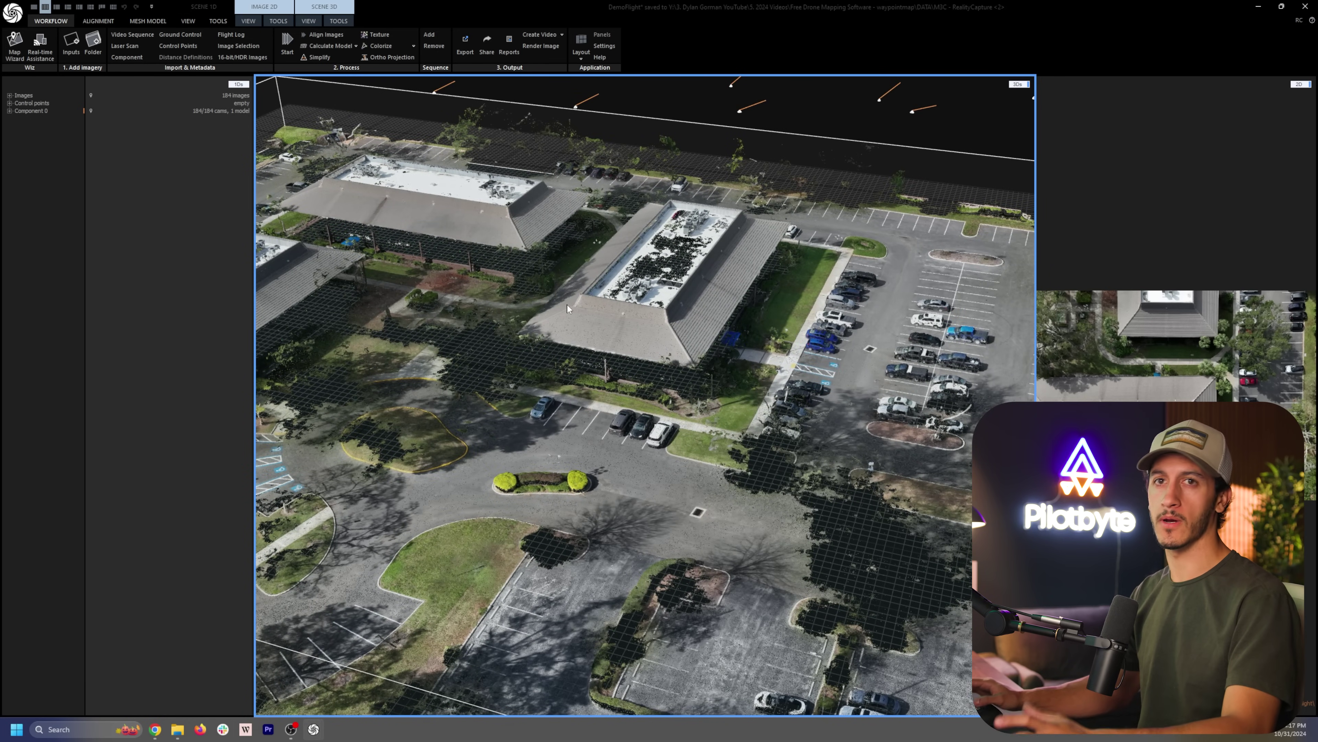
scroll(685, 343, up, 10)
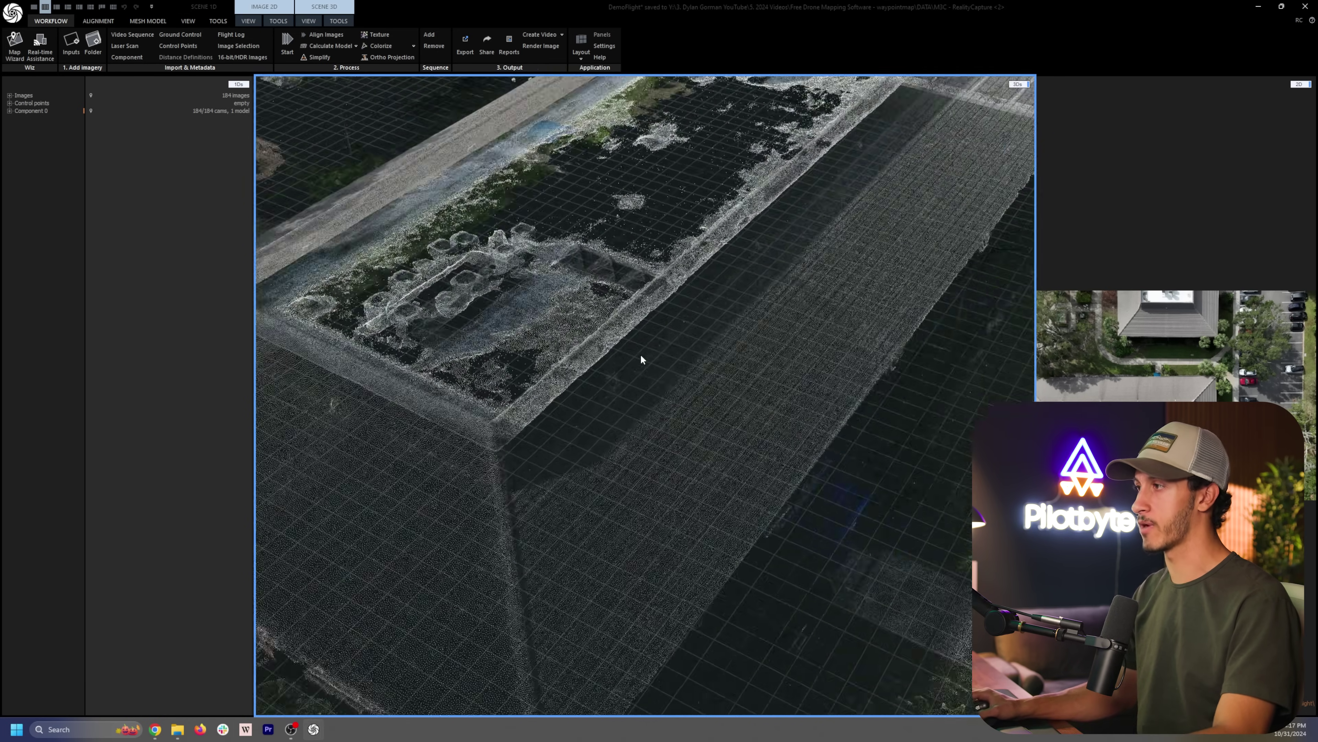
scroll(640, 353, down, 10)
drag(639, 353, 638, 379)
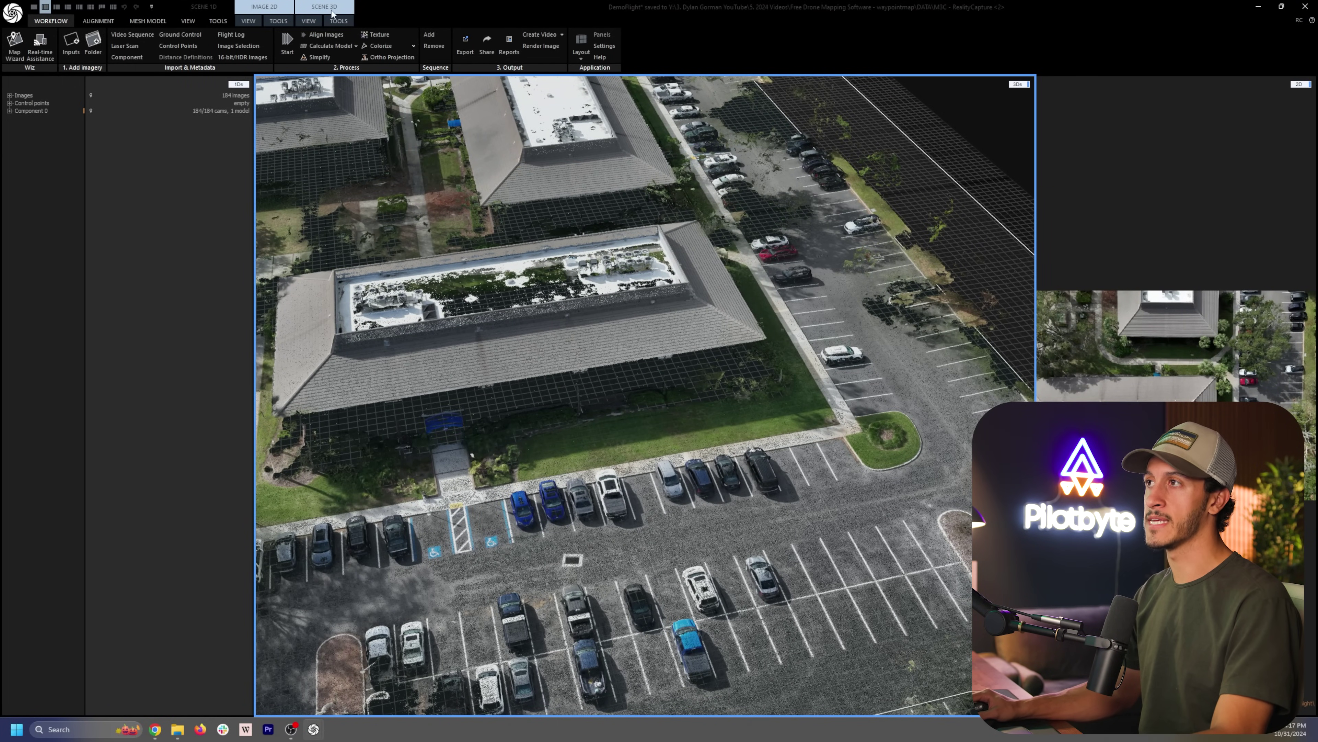
- Set Scene Render mode to Solid, then to Sweet to show textured colours
click(308, 21)
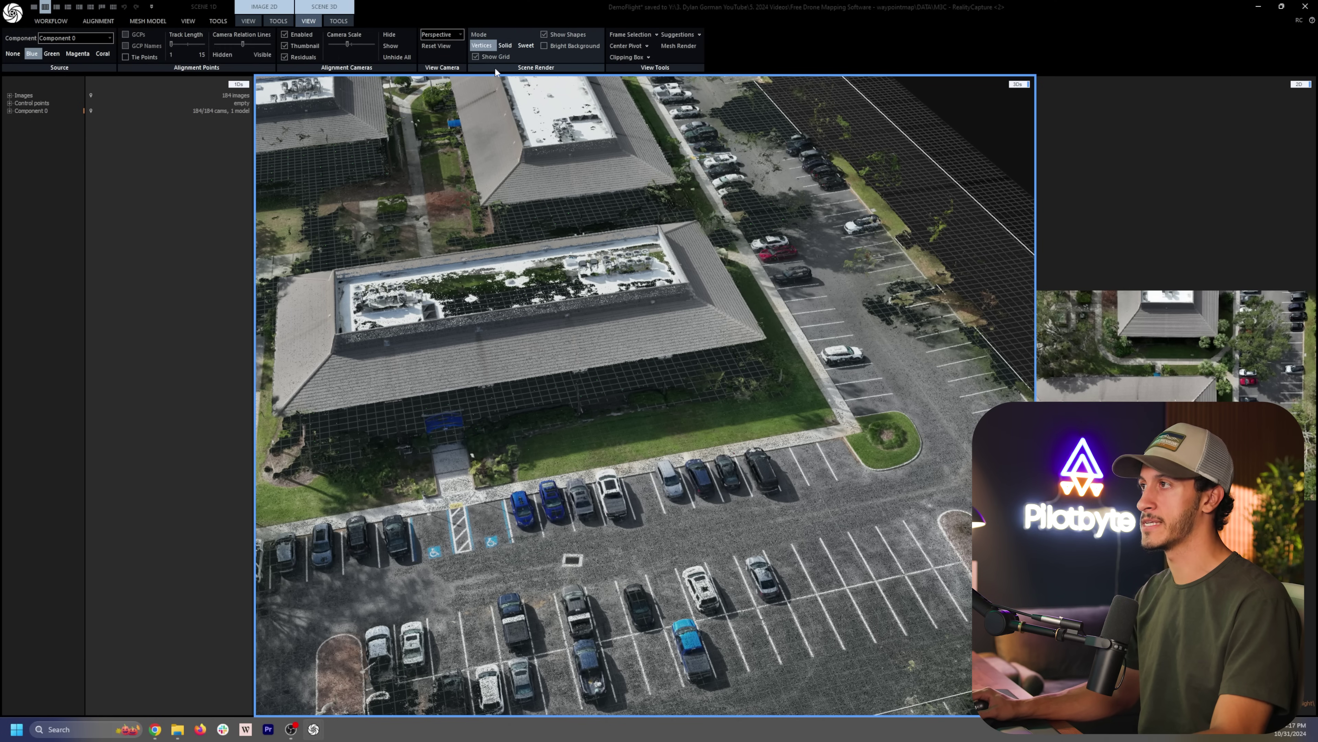
click(511, 45)
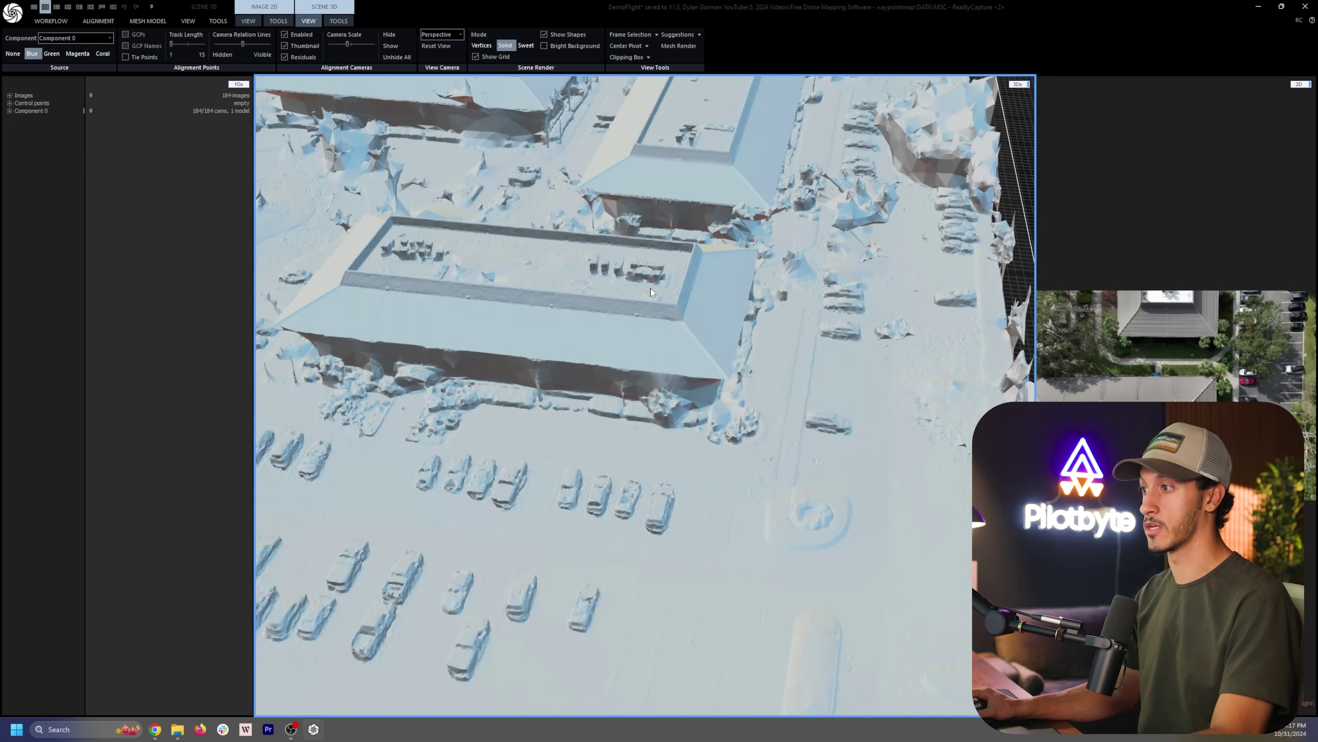
drag(651, 292, 622, 302)
scroll(621, 303, down, 5)
scroll(643, 272, up, 5)
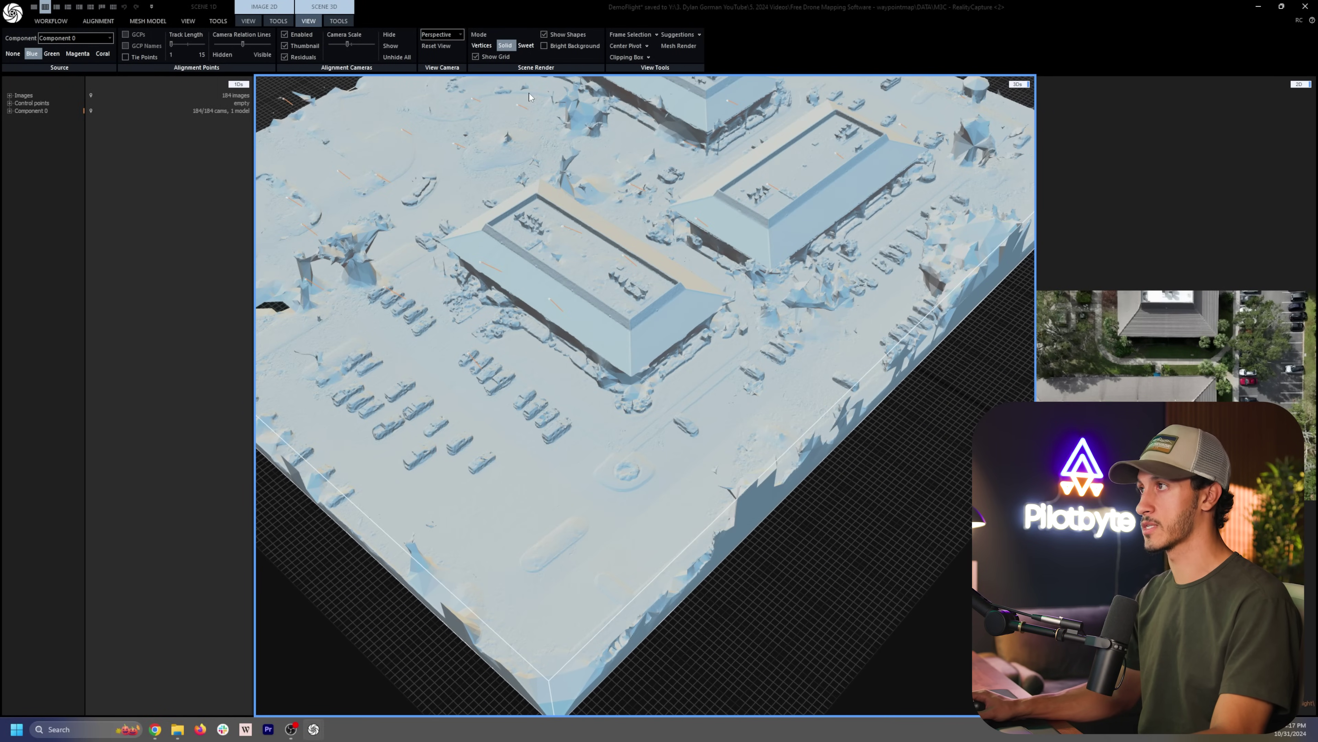
click(526, 46)
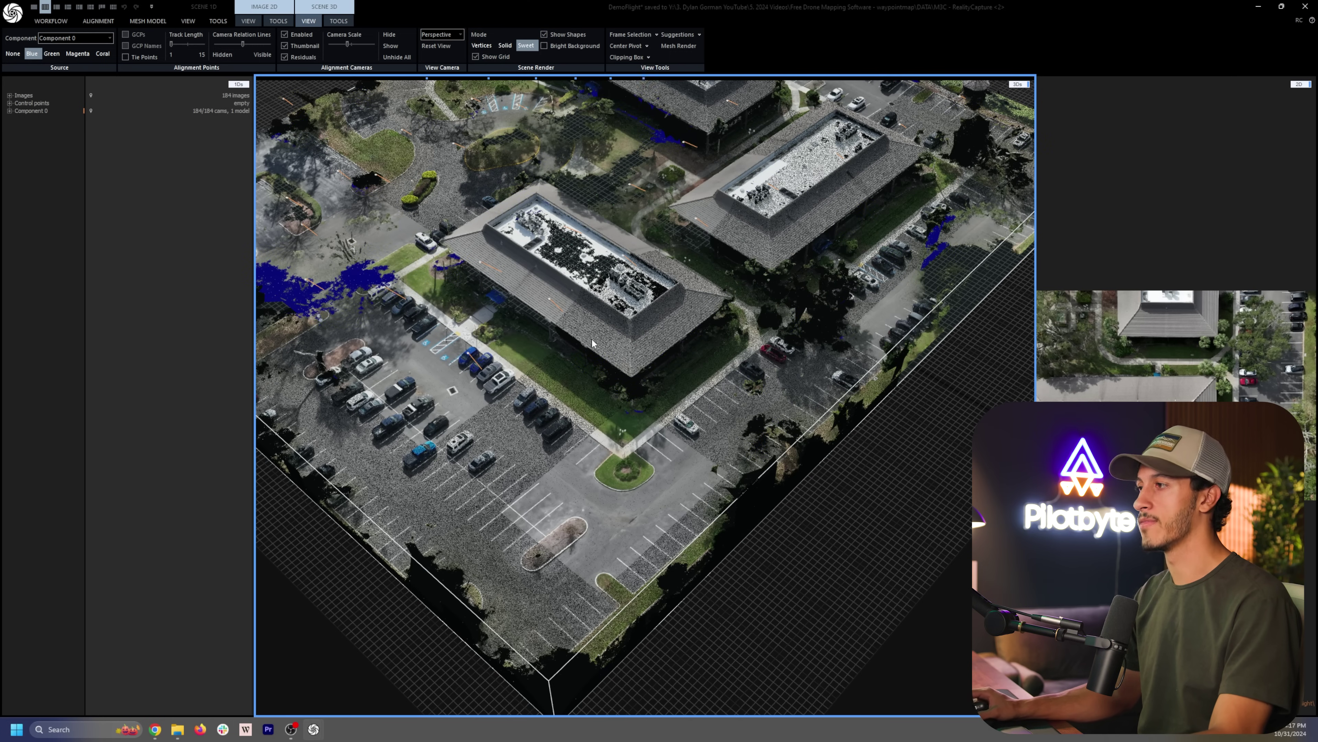
scroll(588, 341, down, 5)
scroll(588, 340, up, 5)
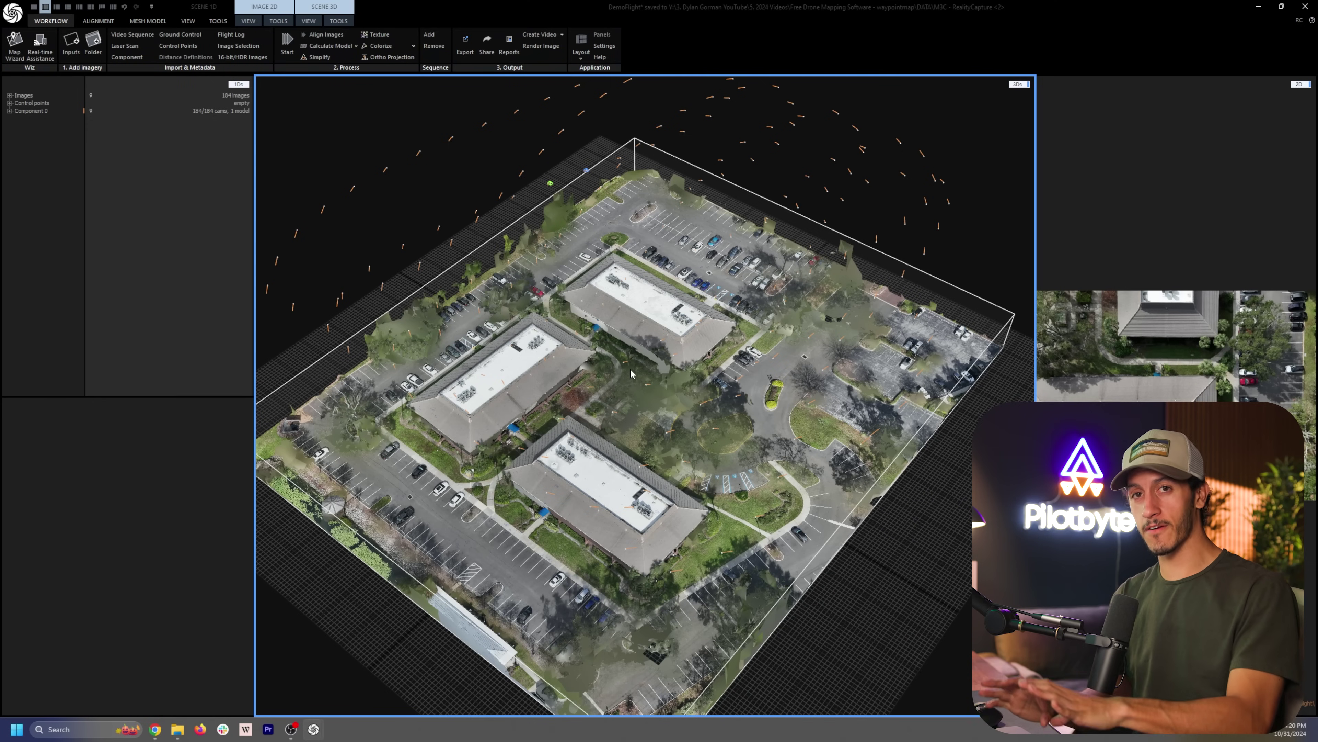